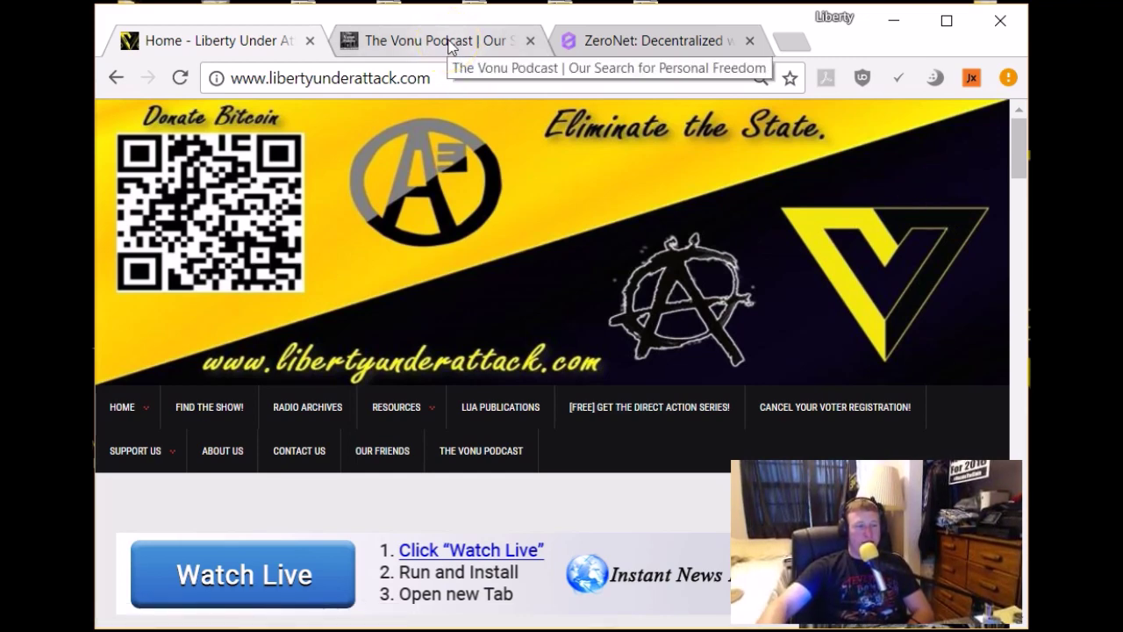
Show the Vonu Podcast website, followed by the ZeroNet homepage at zeronet.io
{"action": "left_click", "coordinate": [450, 48]}
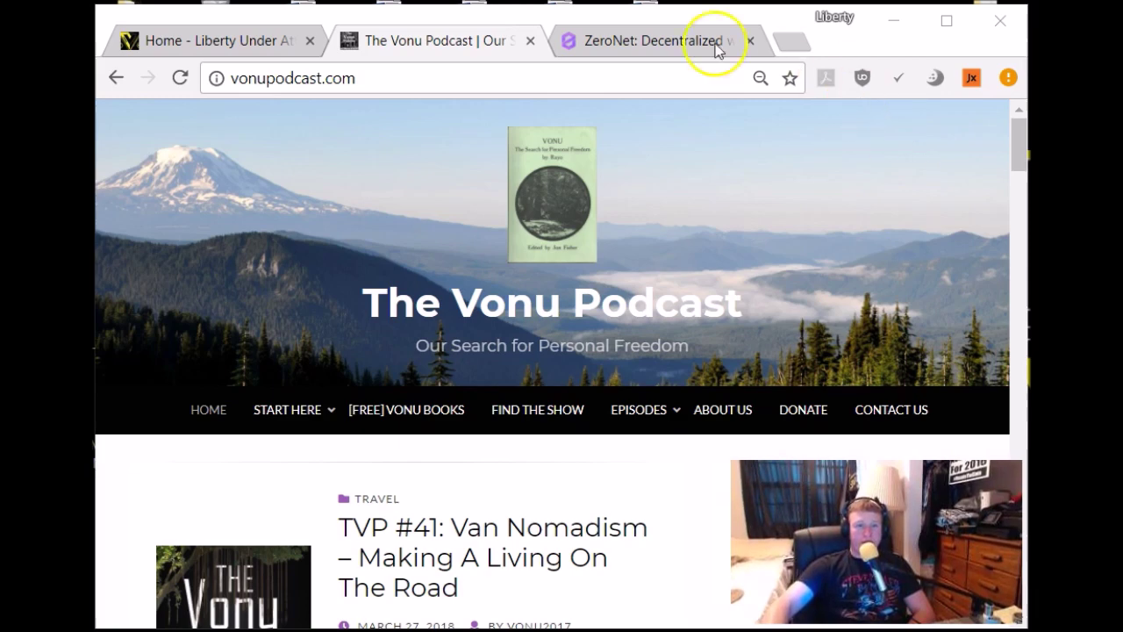
{"action": "left_click", "coordinate": [639, 41]}
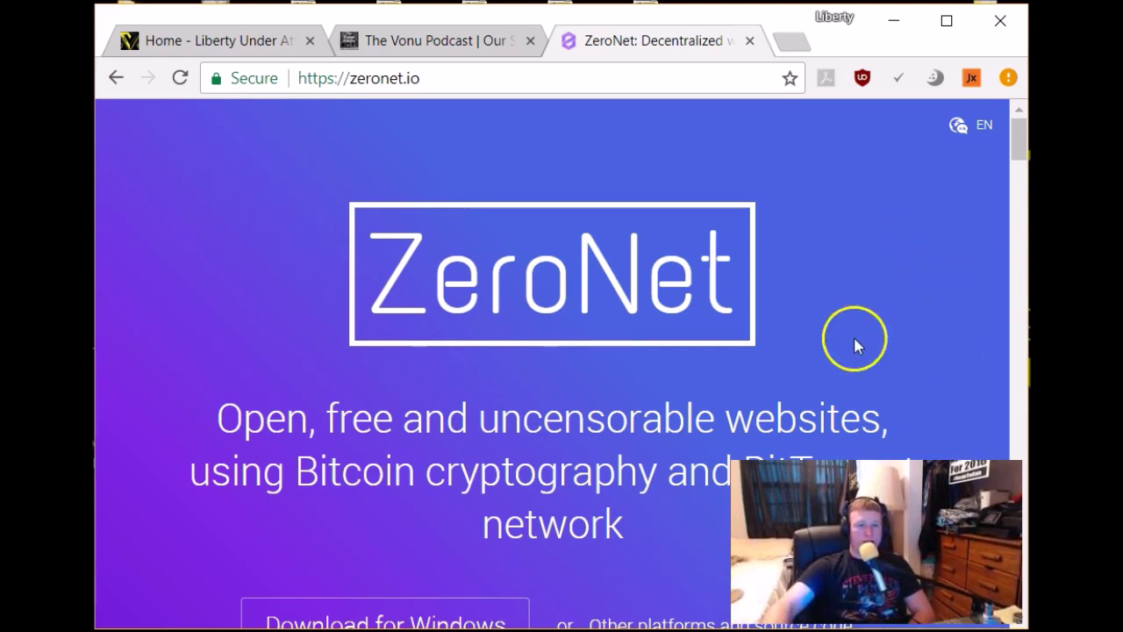
{"action": "scroll", "coordinate": [856, 345], "scroll_direction": "down", "scroll_amount": 3}
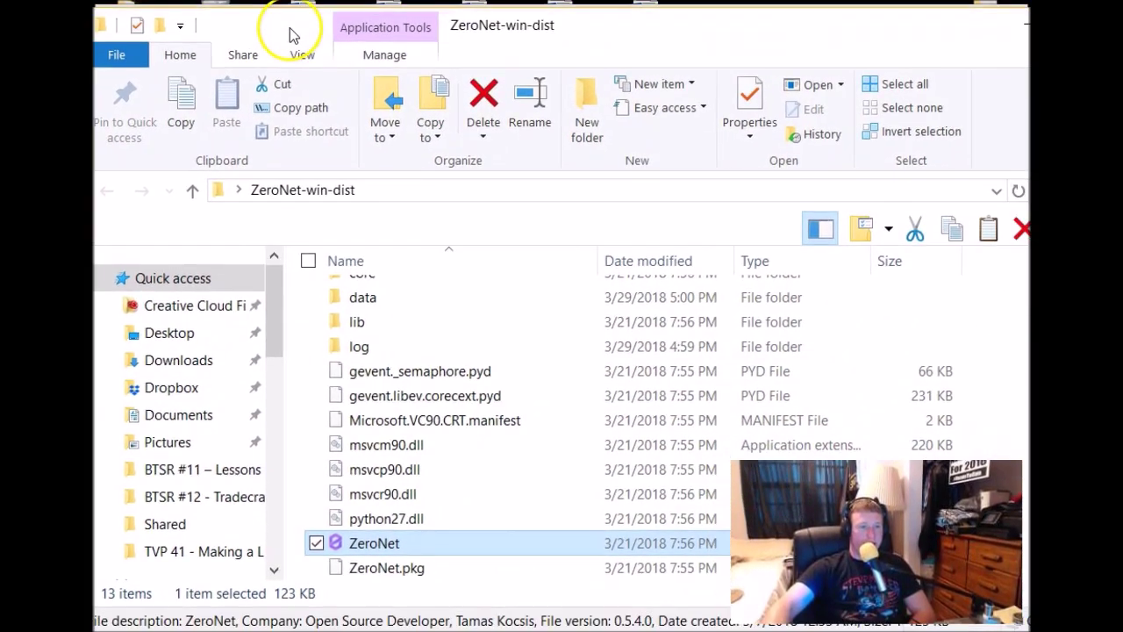
Launch the ZeroNet application from the ZeroNet-win-dist folder
{"action": "left_click_drag", "start_coordinate": [291, 35], "coordinate": [312, 35]}
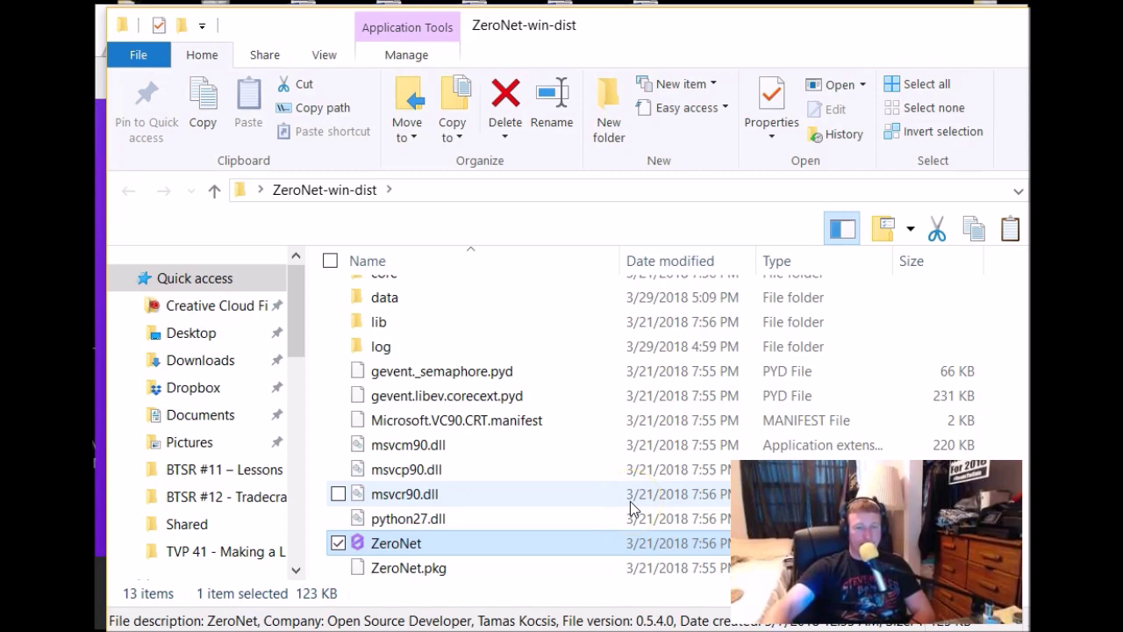
{"action": "double_click", "coordinate": [508, 544]}
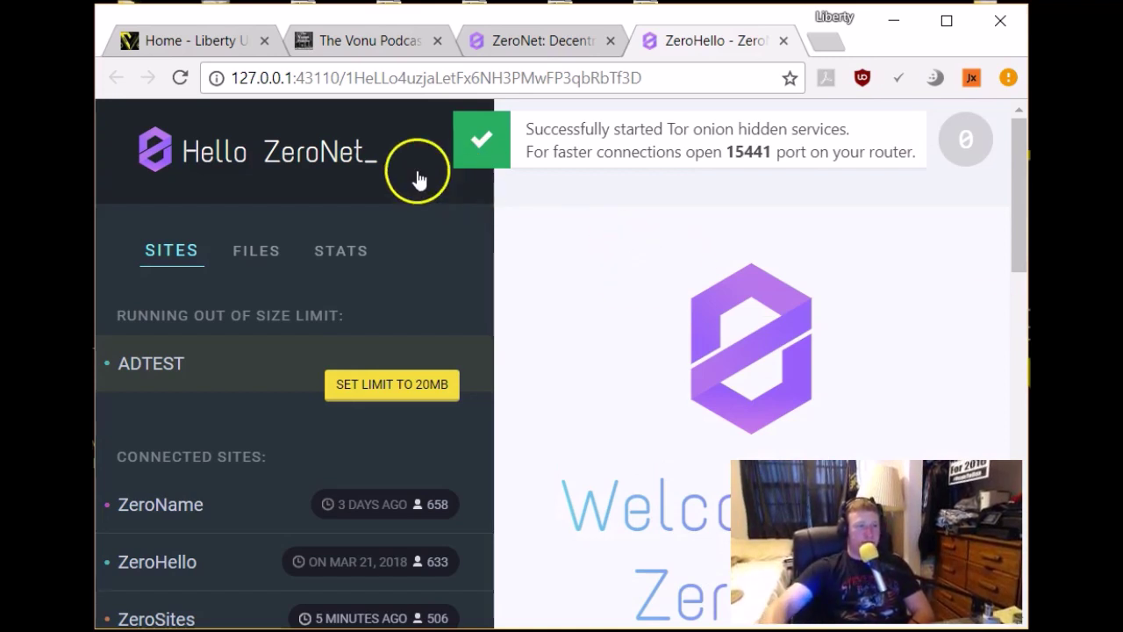
Highlight the local host portion, 127.0.0.1:43110, of the ZeroHello page's address
{"action": "left_click", "coordinate": [246, 86]}
{"action": "double_click", "coordinate": [232, 86]}
{"action": "left_click", "coordinate": [254, 86]}
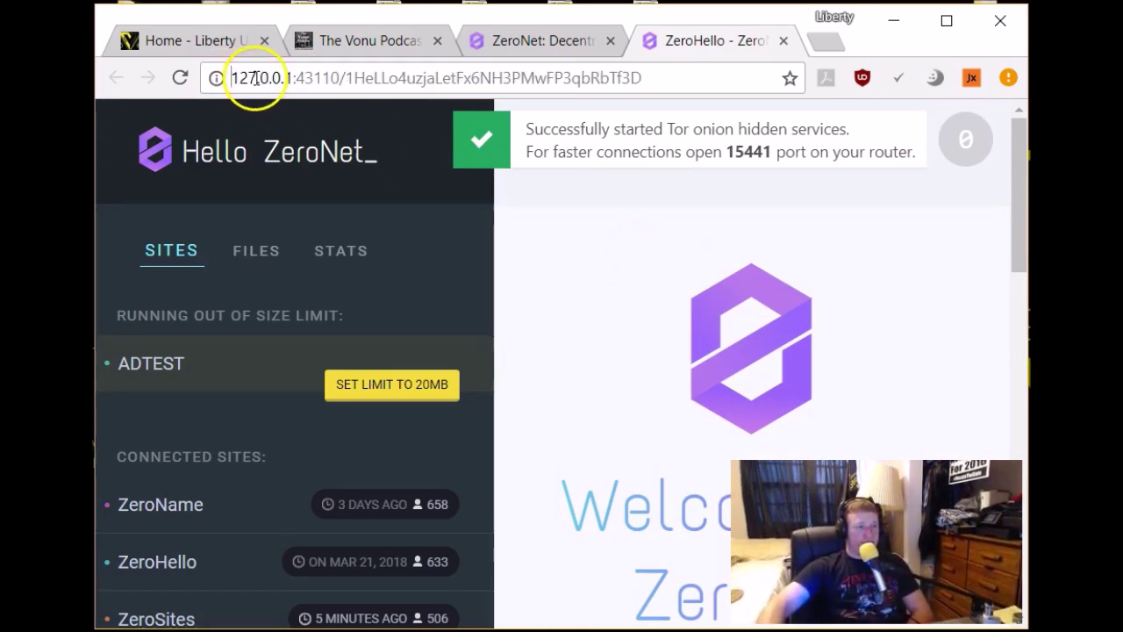
{"action": "left_click_drag", "start_coordinate": [233, 79], "coordinate": [342, 77]}
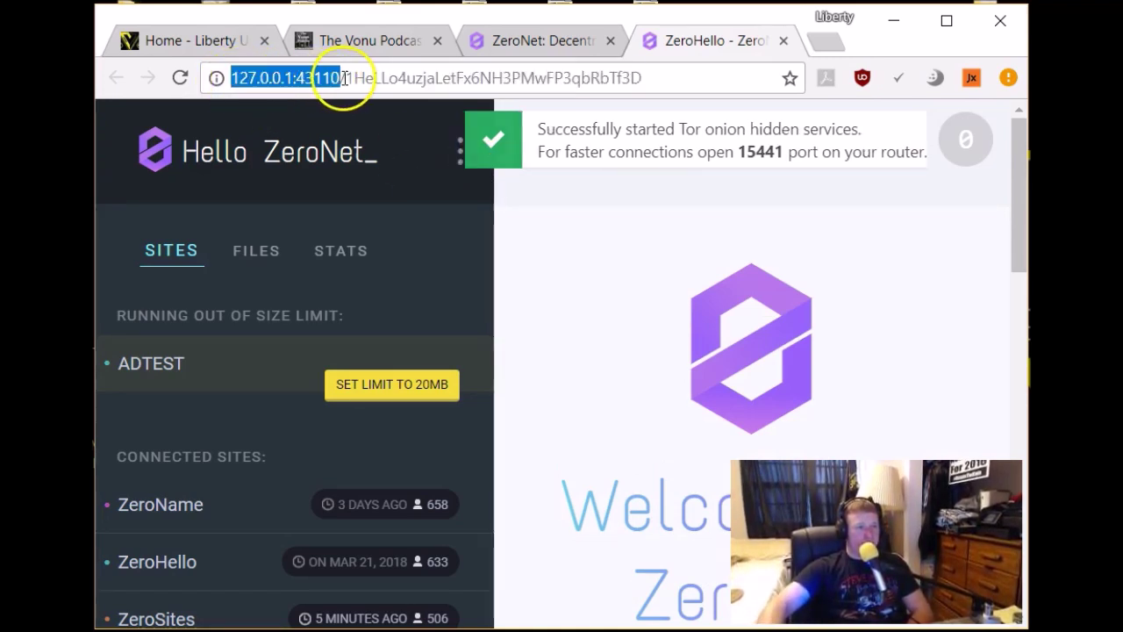
{"action": "left_click", "coordinate": [344, 77]}
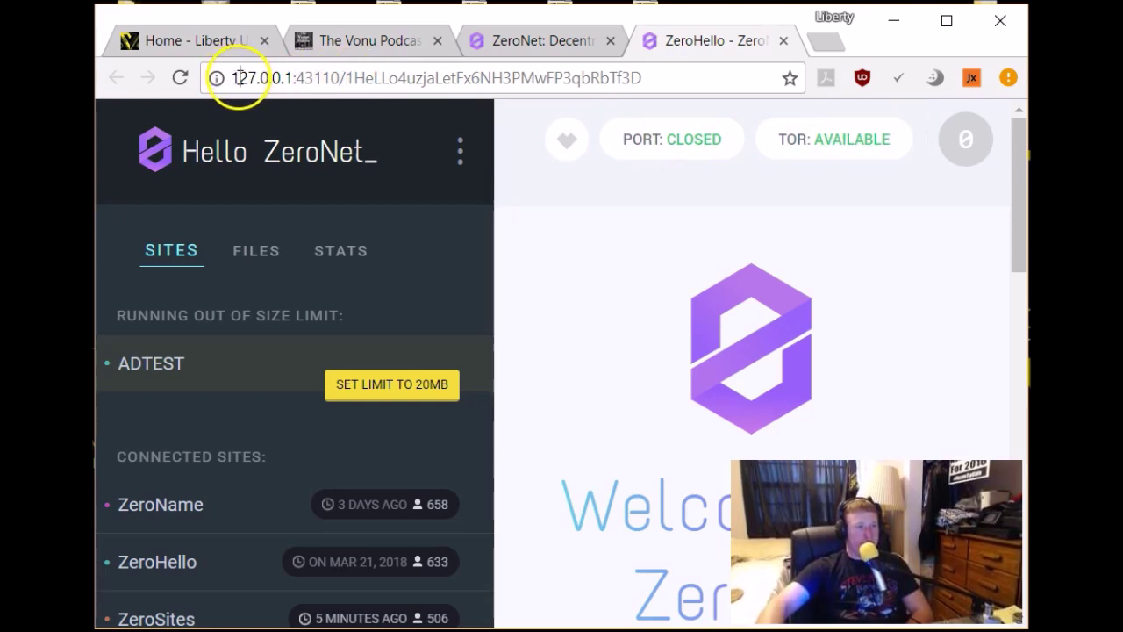
{"action": "left_click_drag", "start_coordinate": [235, 79], "coordinate": [340, 77]}
Highlight the Liberty Under Attack site's web address for comparison and return to the ZeroHello page
{"action": "left_click", "coordinate": [208, 41]}
{"action": "left_click_drag", "start_coordinate": [237, 78], "coordinate": [456, 78]}
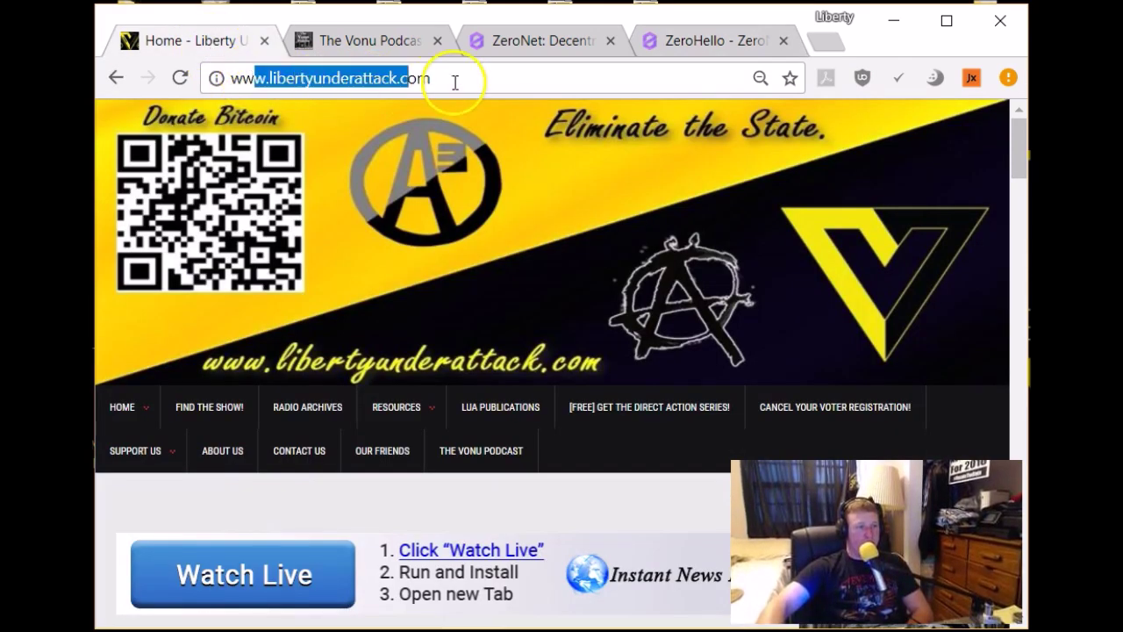
{"action": "left_click", "coordinate": [456, 78]}
{"action": "left_click", "coordinate": [681, 52]}
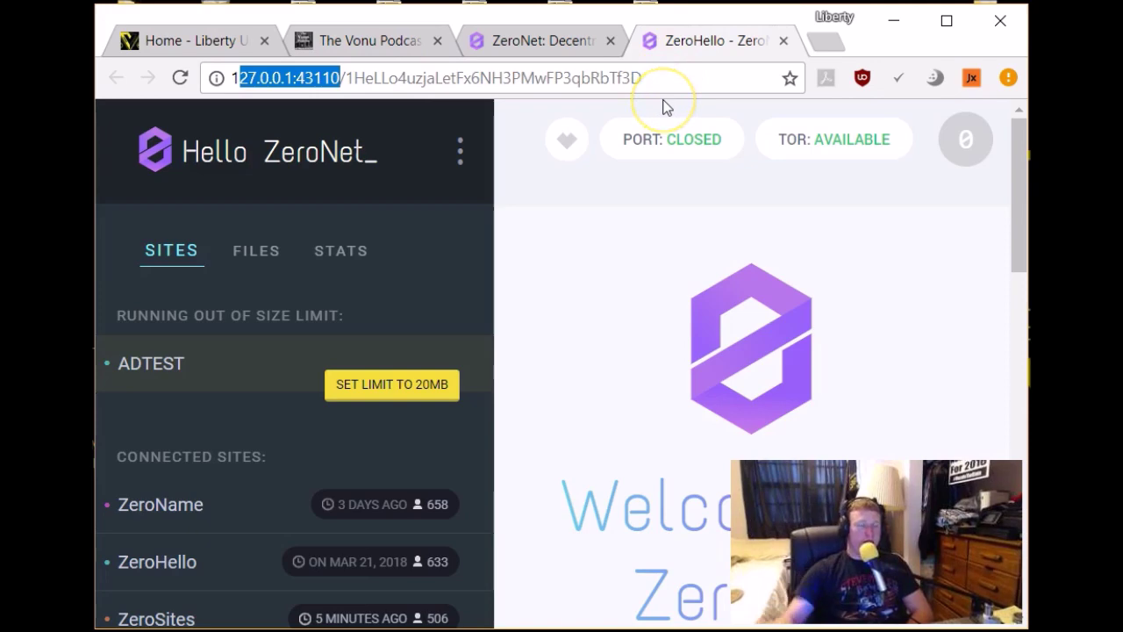
Show the ZeroNet-win-dist folder again and switch back to the ZeroHello page in the browser
{"action": "left_click", "coordinate": [599, 618]}
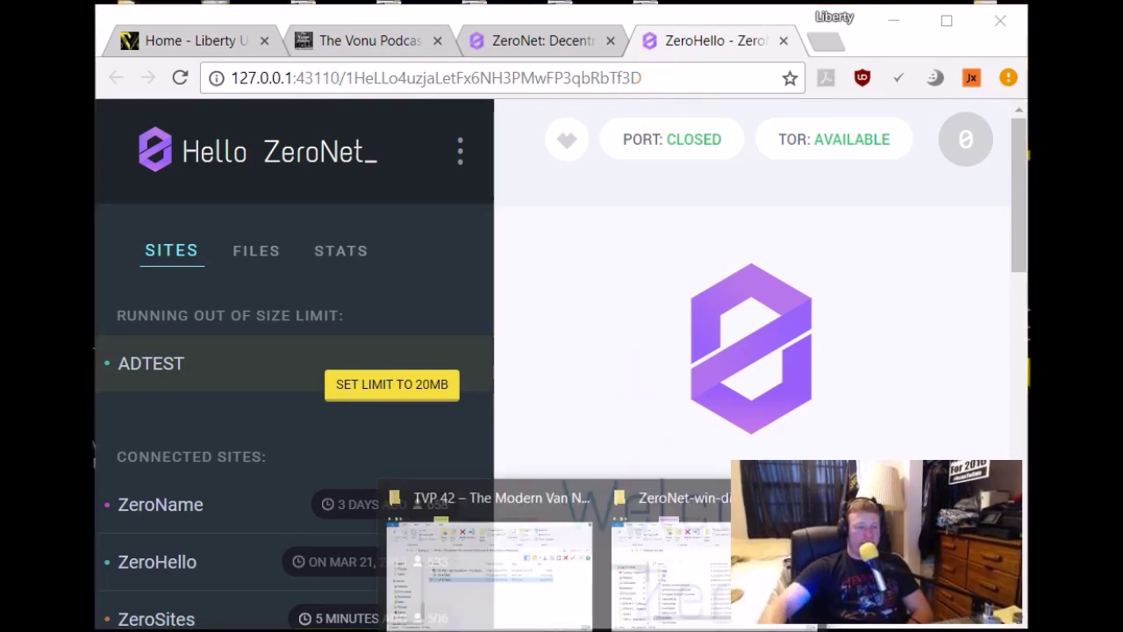
{"action": "left_click", "coordinate": [671, 590]}
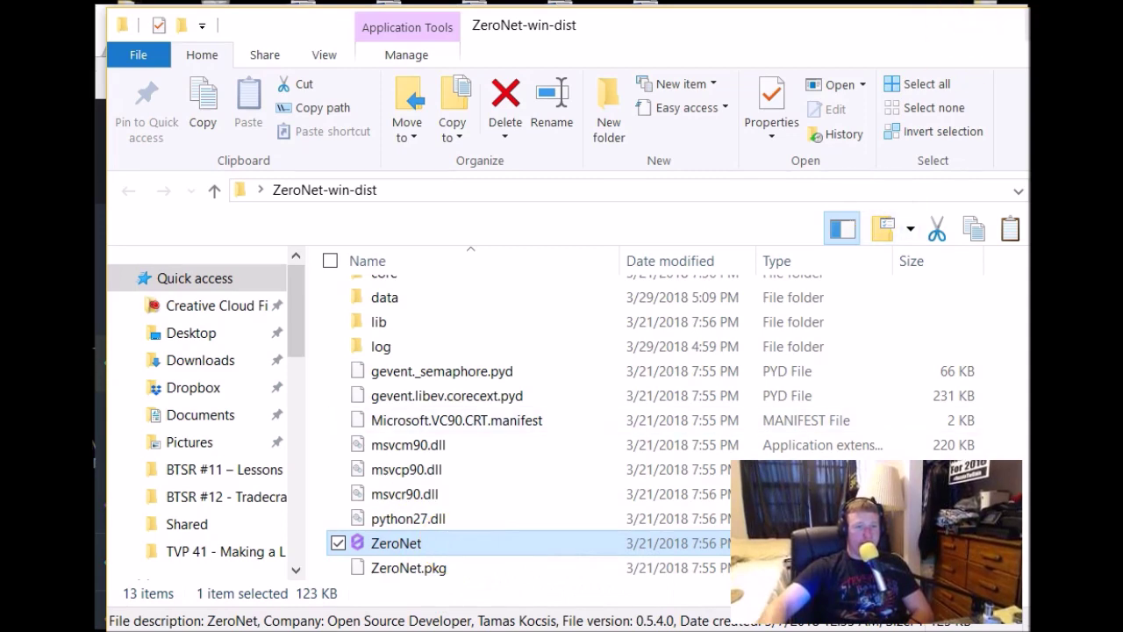
{"action": "key", "text": "alt+Tab"}
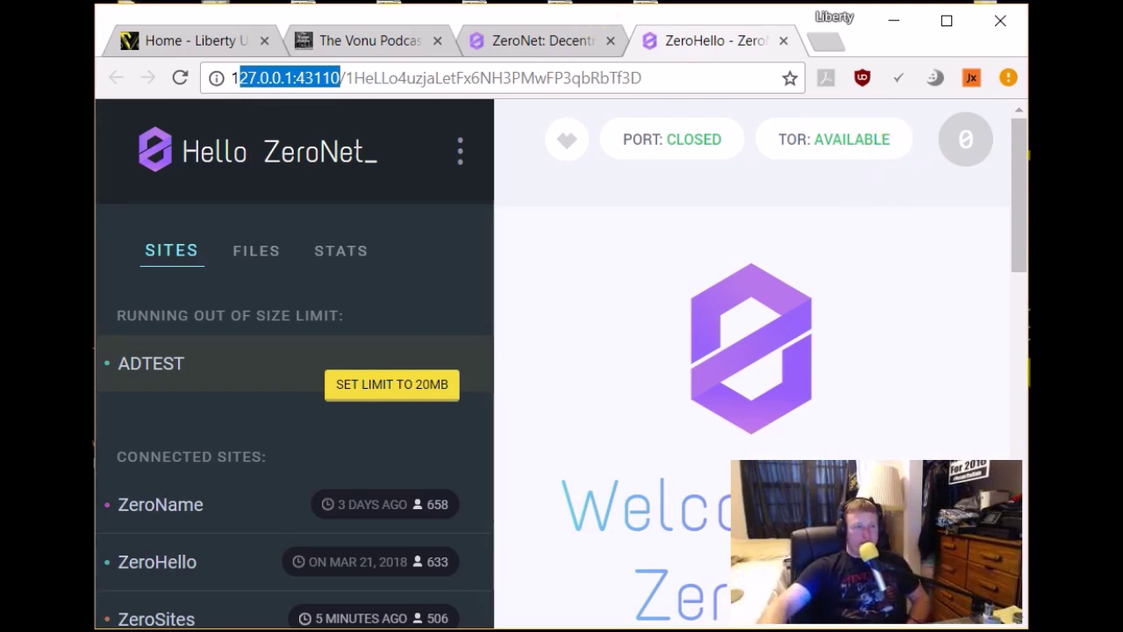
Highlight the site identifier that follows 127.0.0.1:43110/ in the ZeroHello page's address
{"action": "left_click", "coordinate": [395, 77]}
{"action": "left_click_drag", "start_coordinate": [344, 77], "coordinate": [646, 64]}
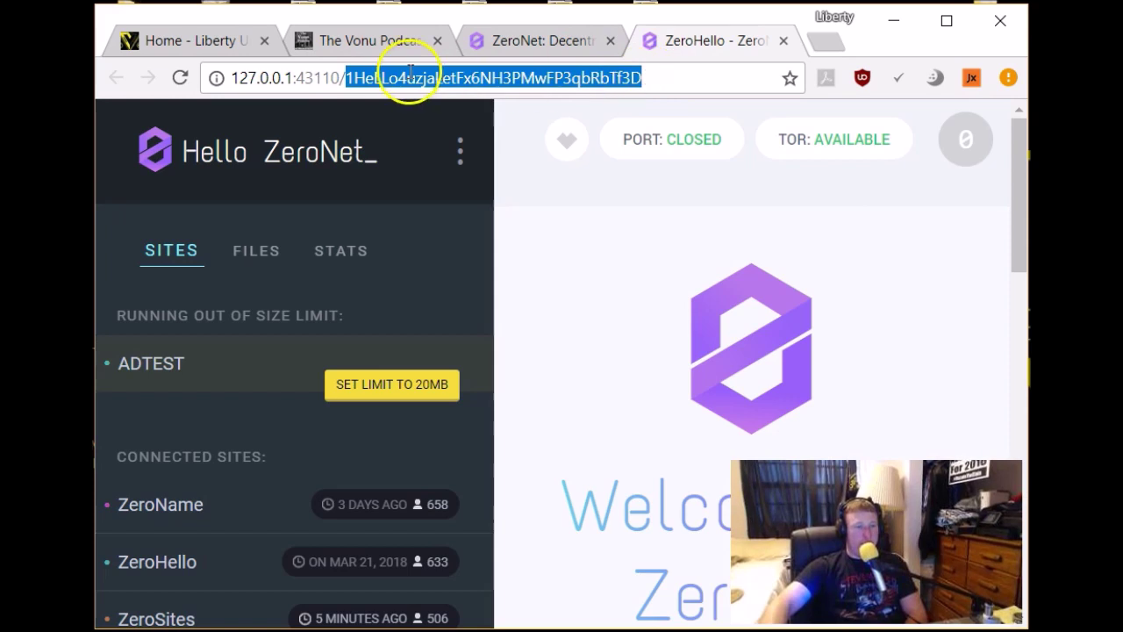
{"action": "left_click", "coordinate": [378, 79]}
{"action": "left_click_drag", "start_coordinate": [344, 77], "coordinate": [645, 75]}
{"action": "left_click", "coordinate": [645, 78]}
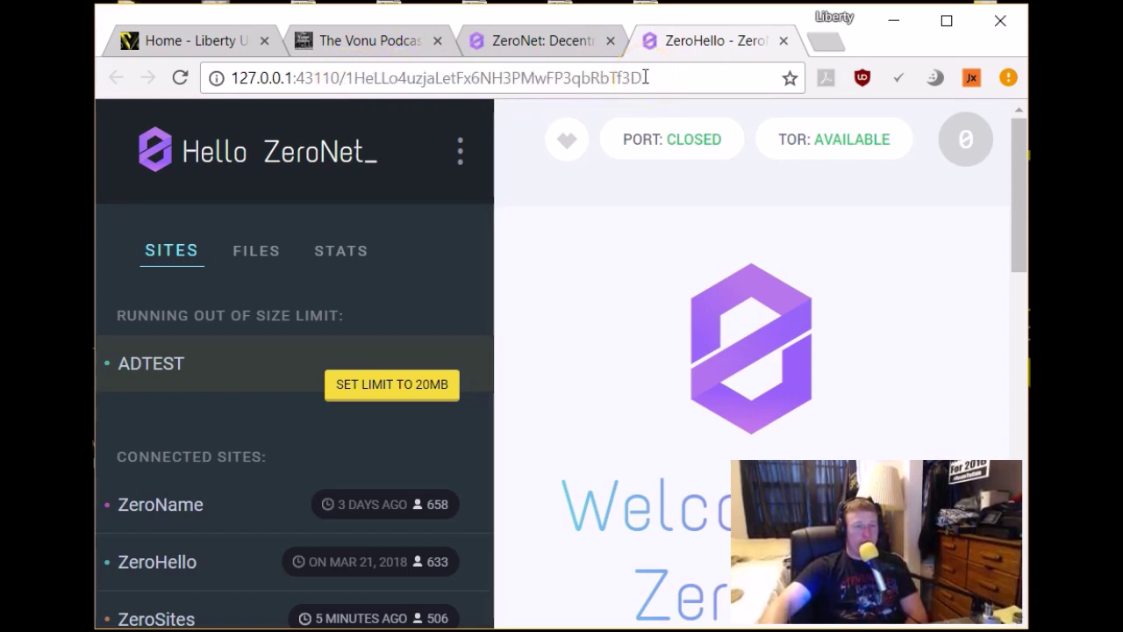
{"action": "mouse_move", "coordinate": [646, 77]}
{"action": "left_mouse_down"}
{"action": "mouse_move", "coordinate": [341, 79]}
{"action": "mouse_move", "coordinate": [660, 70]}
{"action": "left_mouse_up"}
{"action": "left_click", "coordinate": [353, 83]}
{"action": "left_click", "coordinate": [664, 75]}
{"action": "double_click", "coordinate": [497, 81]}
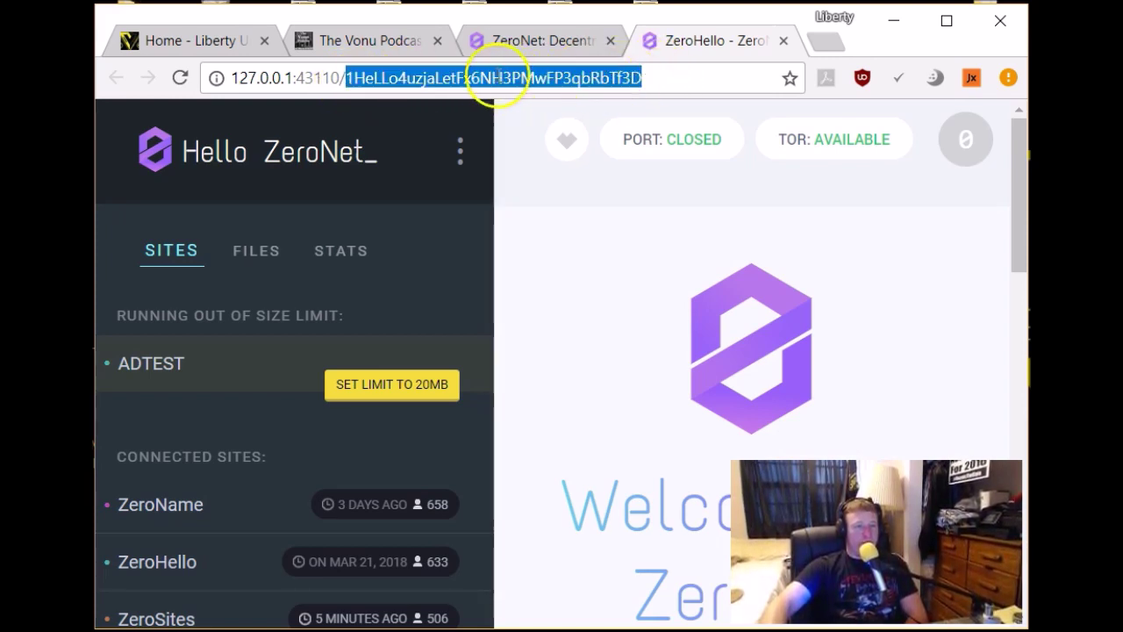
{"action": "left_click", "coordinate": [478, 79]}
{"action": "mouse_move", "coordinate": [347, 79]}
{"action": "left_mouse_down"}
{"action": "mouse_move", "coordinate": [665, 70]}
{"action": "mouse_move", "coordinate": [348, 77]}
{"action": "left_mouse_up"}
{"action": "left_click", "coordinate": [365, 78]}
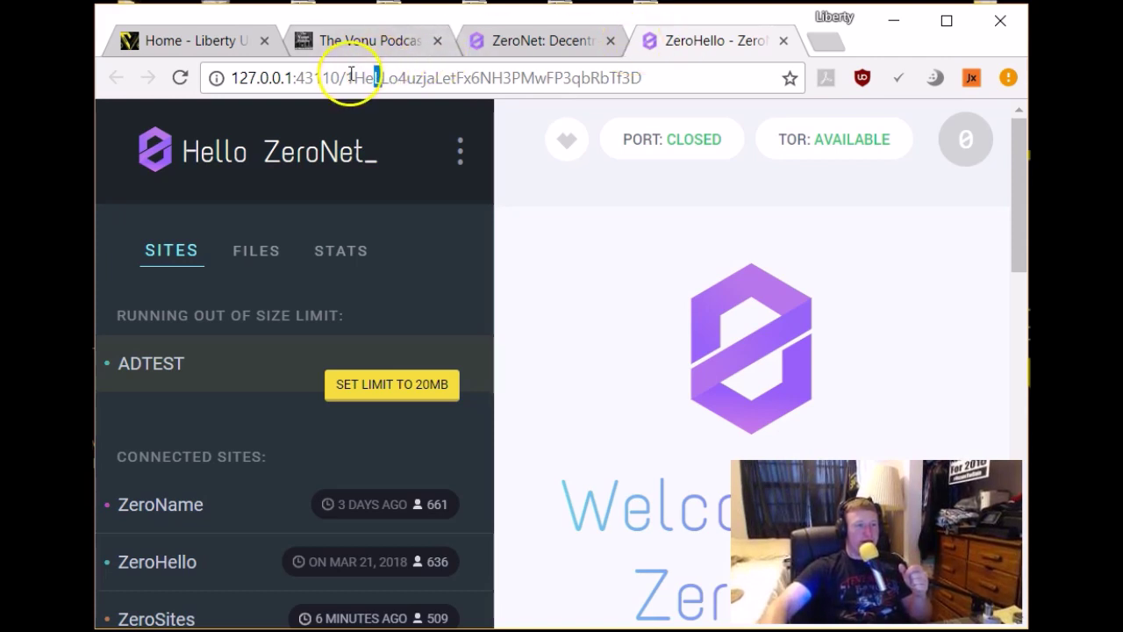
{"action": "left_click_drag", "start_coordinate": [345, 78], "coordinate": [678, 88]}
{"action": "left_click", "coordinate": [708, 86]}
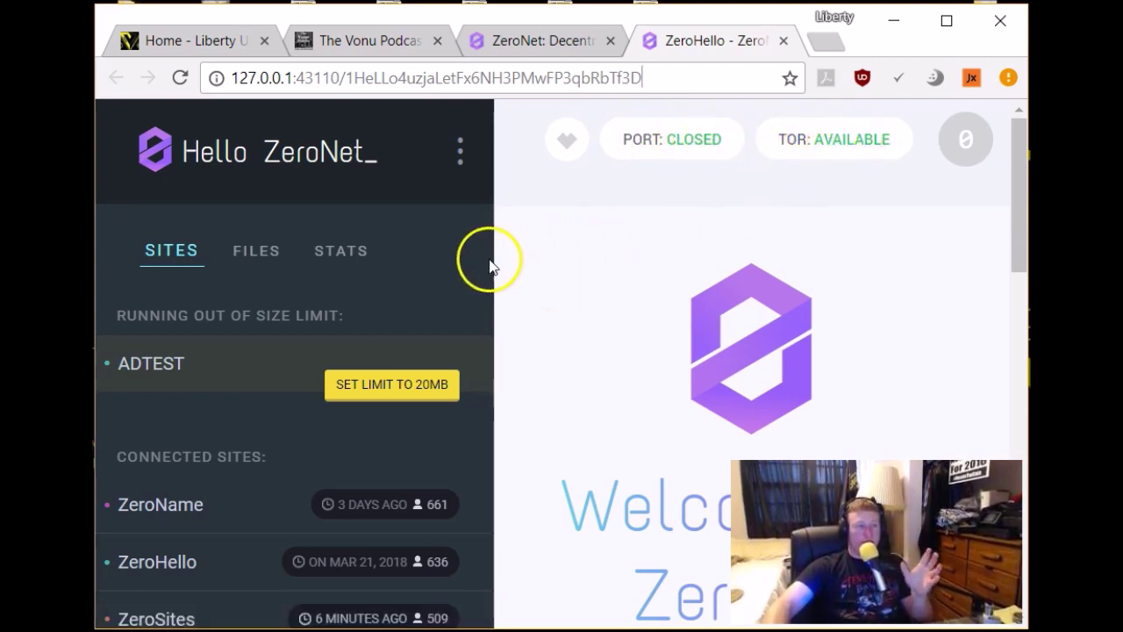
Examine the ZeroHello welcome page, including its peer information and the "Some sites we created:" heading
{"action": "scroll", "coordinate": [509, 281], "scroll_direction": "down", "scroll_amount": 2}
{"action": "scroll", "coordinate": [667, 360], "scroll_direction": "down", "scroll_amount": 1}
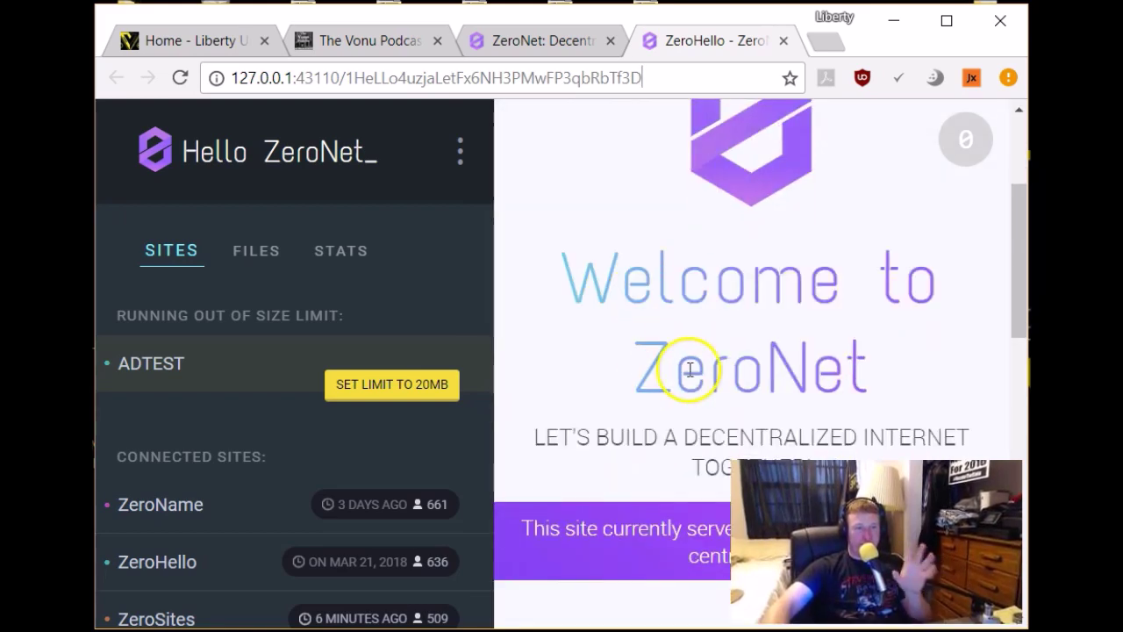
{"action": "scroll", "coordinate": [790, 412], "scroll_direction": "down", "scroll_amount": 1}
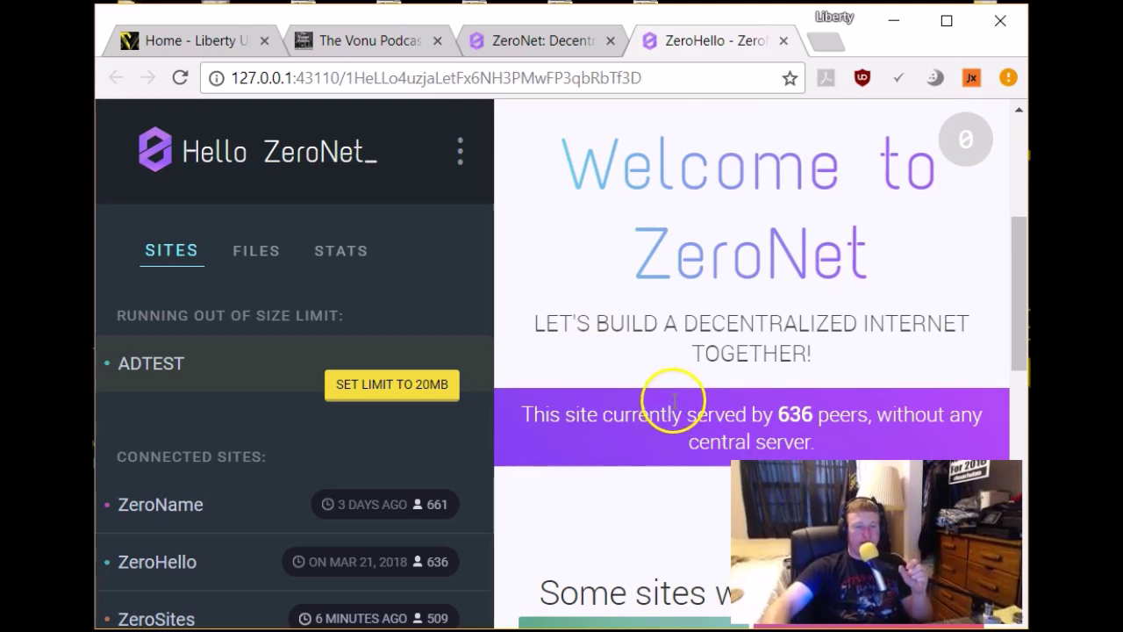
{"action": "scroll", "coordinate": [728, 401], "scroll_direction": "down", "scroll_amount": 3}
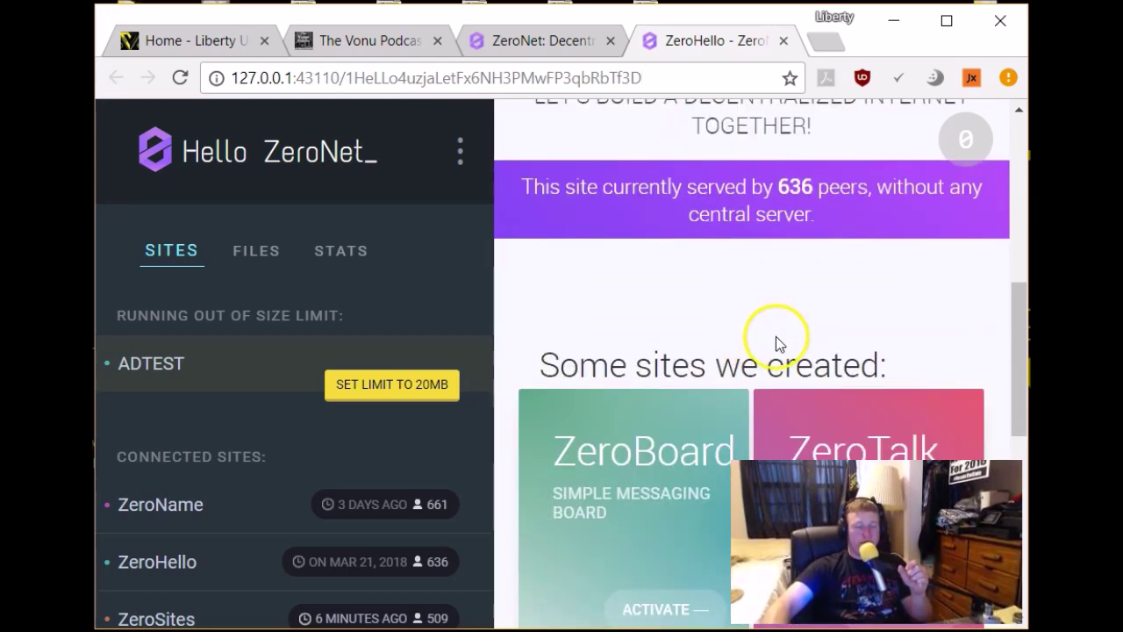
{"action": "scroll", "coordinate": [776, 342], "scroll_direction": "up", "scroll_amount": 8}
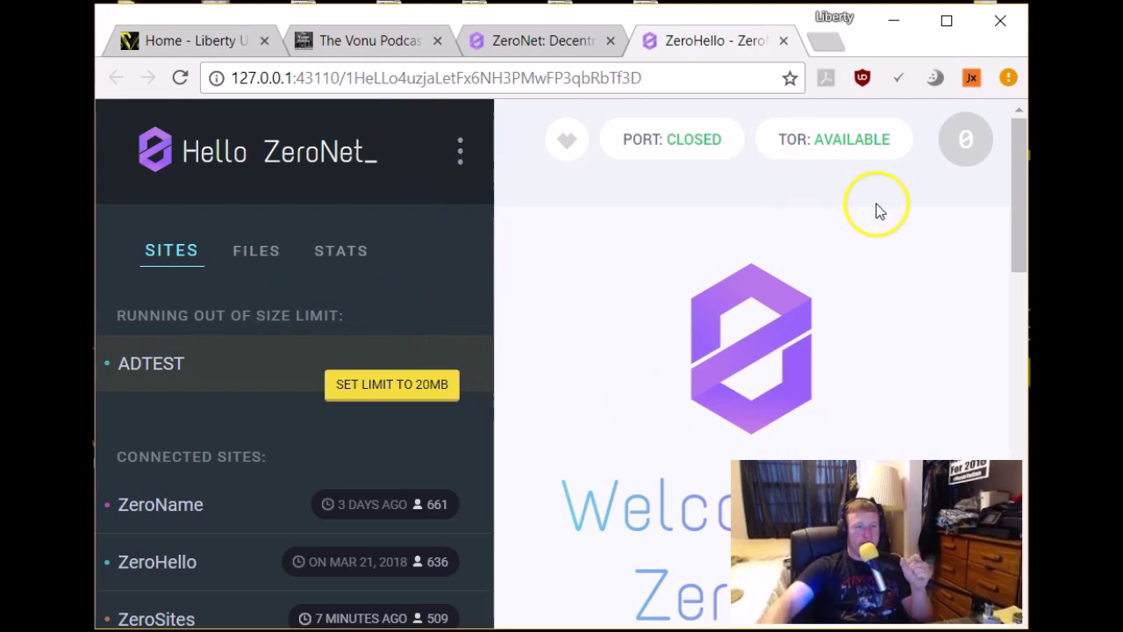
{"action": "scroll", "coordinate": [883, 191], "scroll_direction": "down", "scroll_amount": 5}
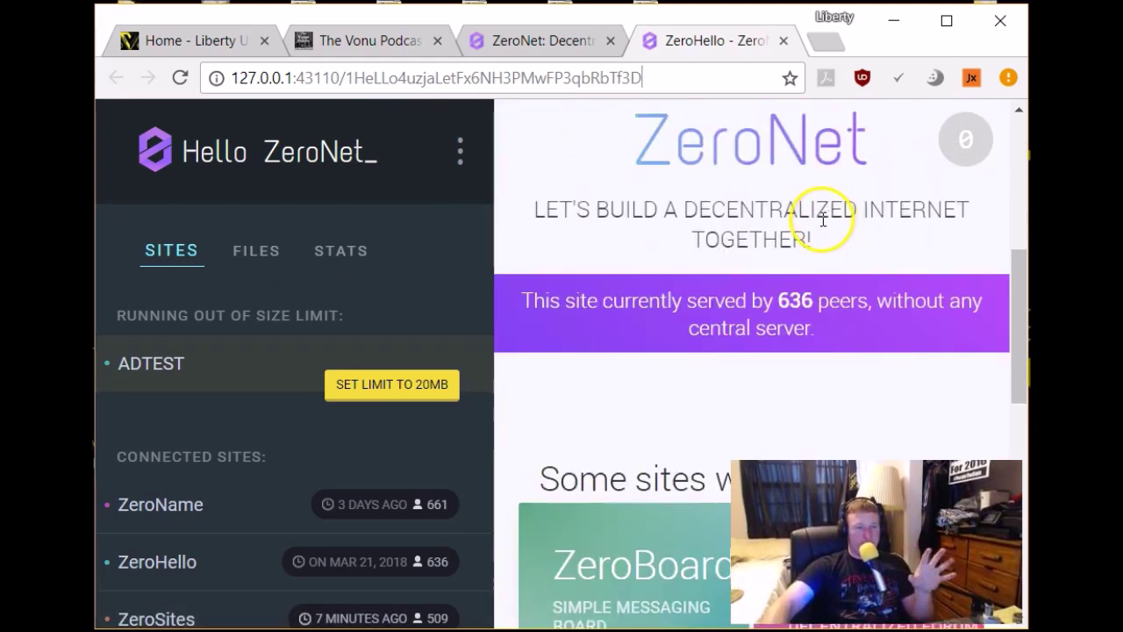
{"action": "scroll", "coordinate": [823, 220], "scroll_direction": "down", "scroll_amount": 2}
{"action": "left_click_drag", "start_coordinate": [544, 362], "coordinate": [888, 365]}
{"action": "left_click", "coordinate": [825, 360]}
Open the ZeroBoard site from the "Some sites we created" section in a new browser tab and display it
{"action": "scroll", "coordinate": [812, 342], "scroll_direction": "down", "scroll_amount": 2}
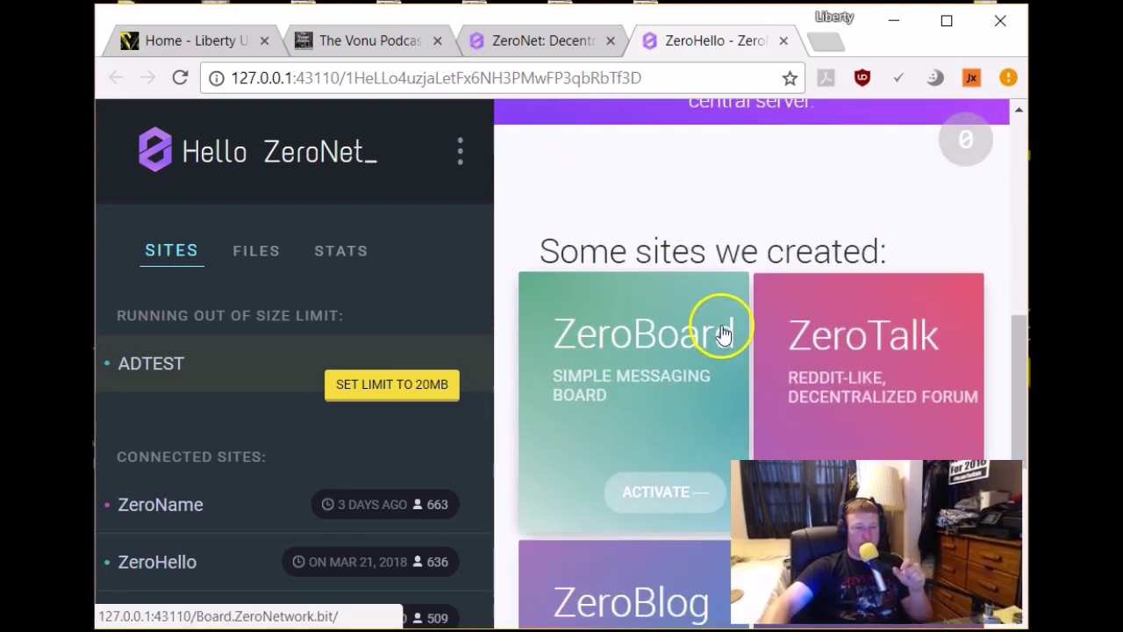
{"action": "scroll", "coordinate": [710, 342], "scroll_direction": "down", "scroll_amount": 2}
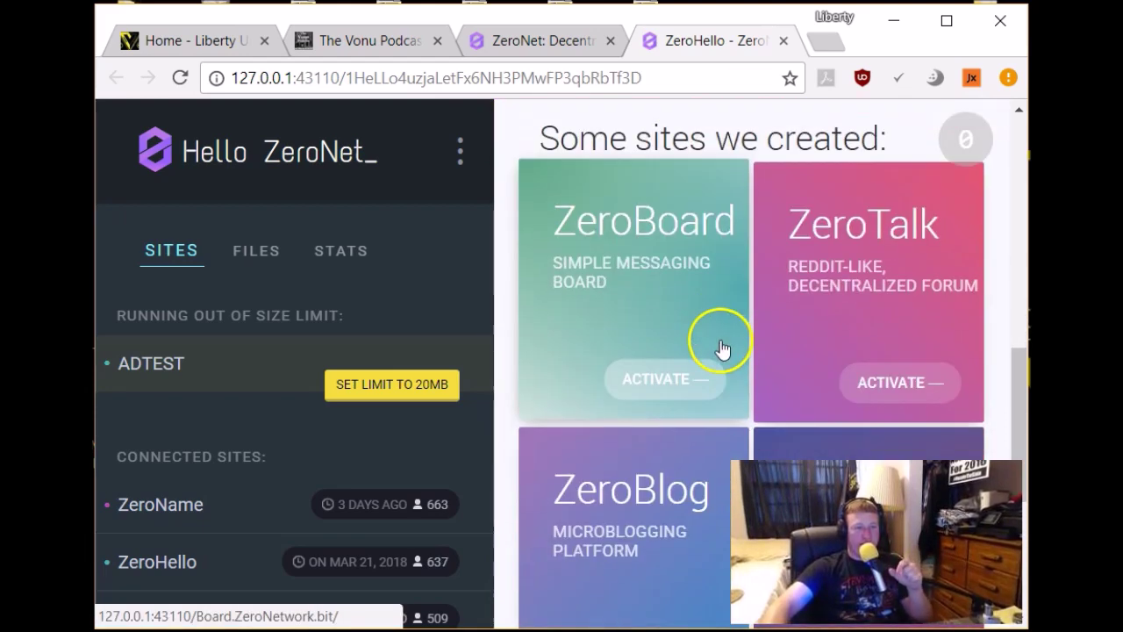
{"action": "right_click", "coordinate": [693, 242]}
{"action": "left_click", "coordinate": [737, 247]}
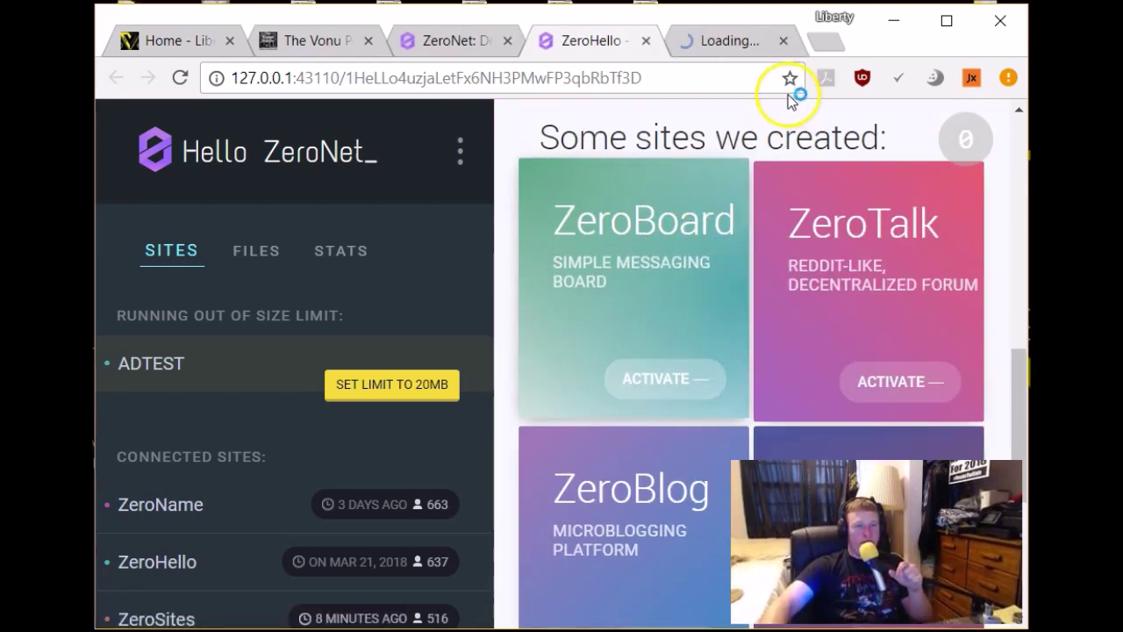
{"action": "left_click", "coordinate": [709, 40]}
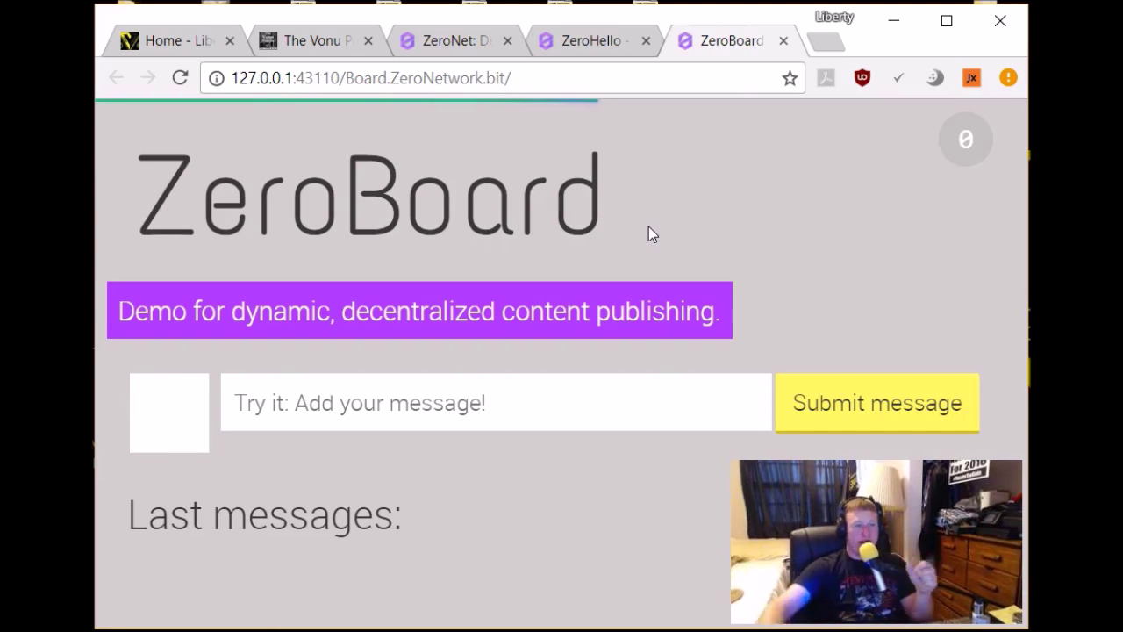
Look through the last messages posted on ZeroBoard and close the site
{"action": "scroll", "coordinate": [684, 255], "scroll_direction": "down", "scroll_amount": 3}
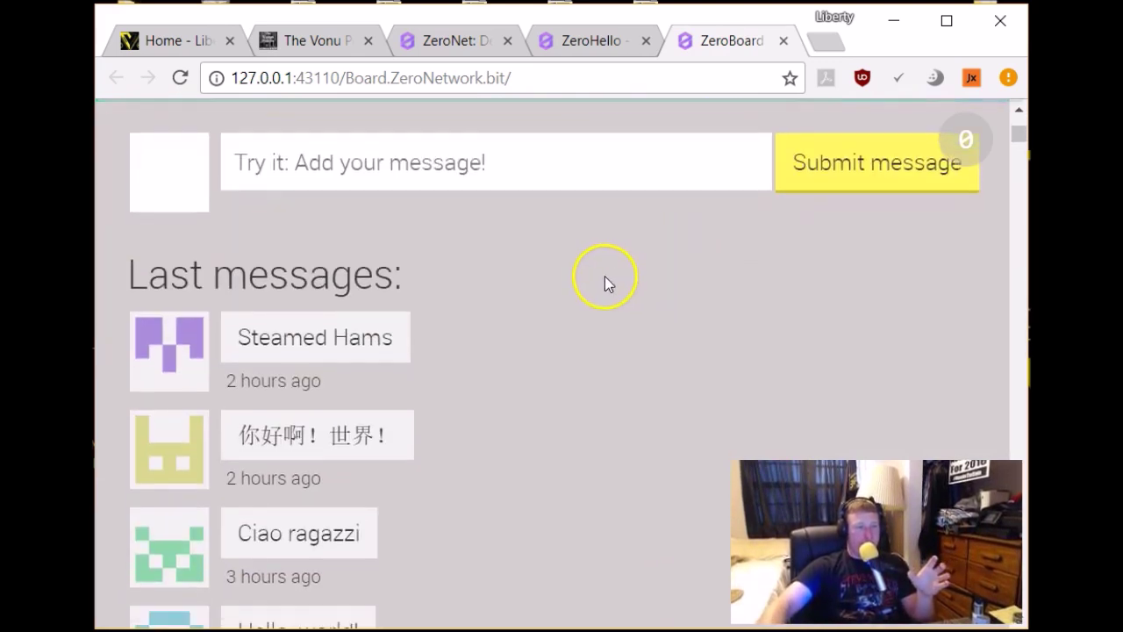
{"action": "scroll", "coordinate": [605, 283], "scroll_direction": "down", "scroll_amount": 4}
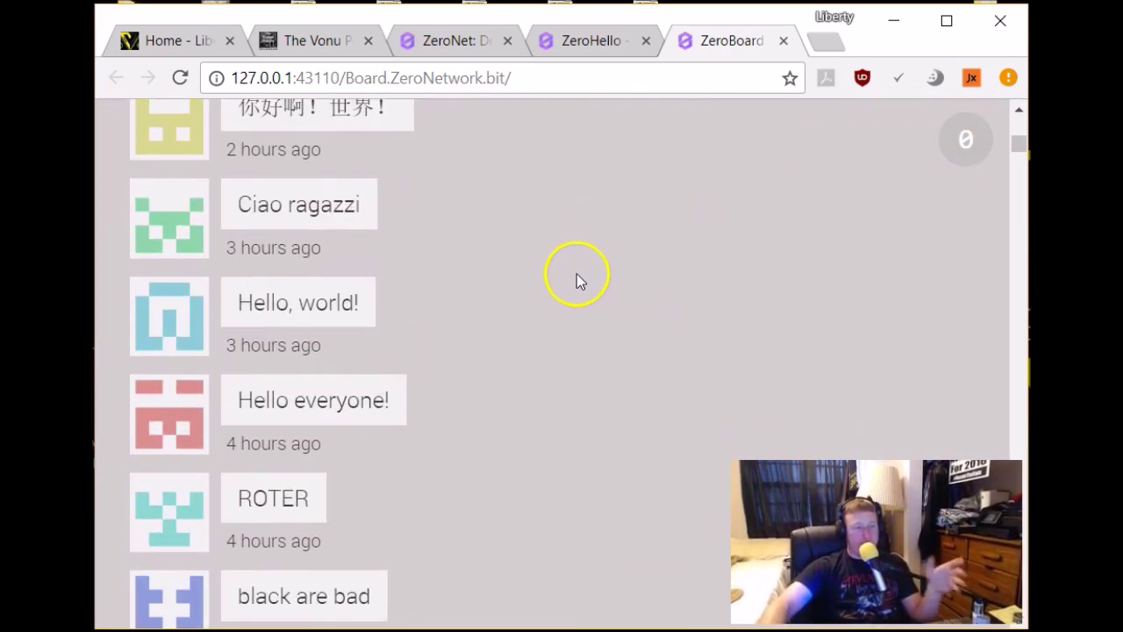
{"action": "scroll", "coordinate": [576, 277], "scroll_direction": "down", "scroll_amount": 5}
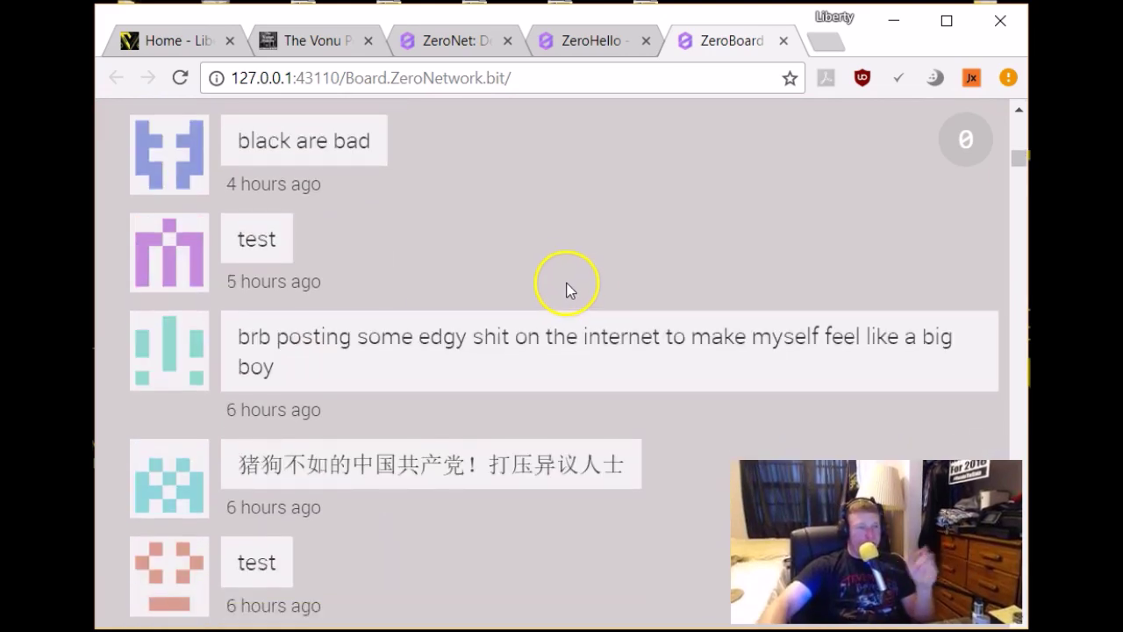
{"action": "scroll", "coordinate": [571, 289], "scroll_direction": "up", "scroll_amount": 10}
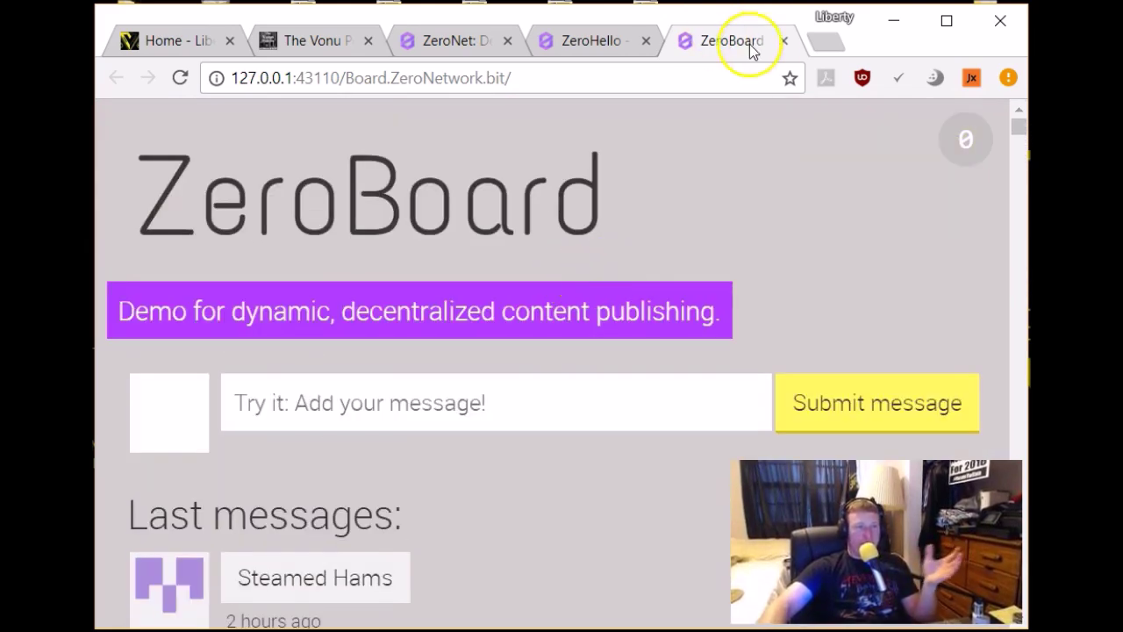
{"action": "left_click", "coordinate": [784, 40]}
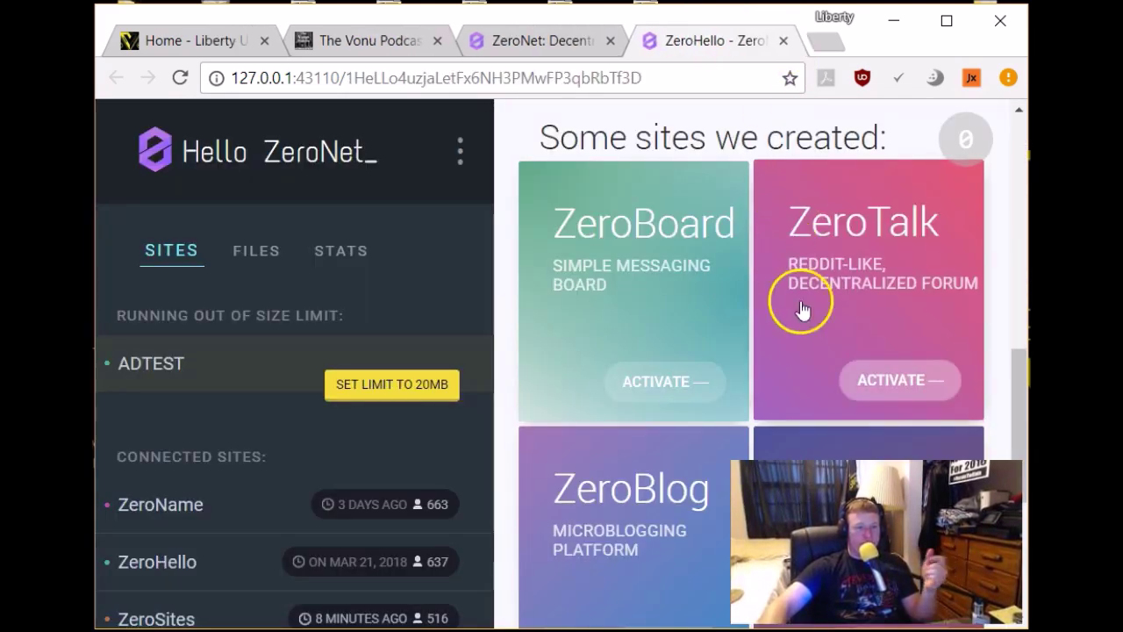
Open the ZeroTalk forum from ZeroHello in a new browser tab and highlight Talk.ZeroNetwork.bit/ in its address
{"action": "right_click", "coordinate": [843, 246]}
{"action": "left_click", "coordinate": [877, 254]}
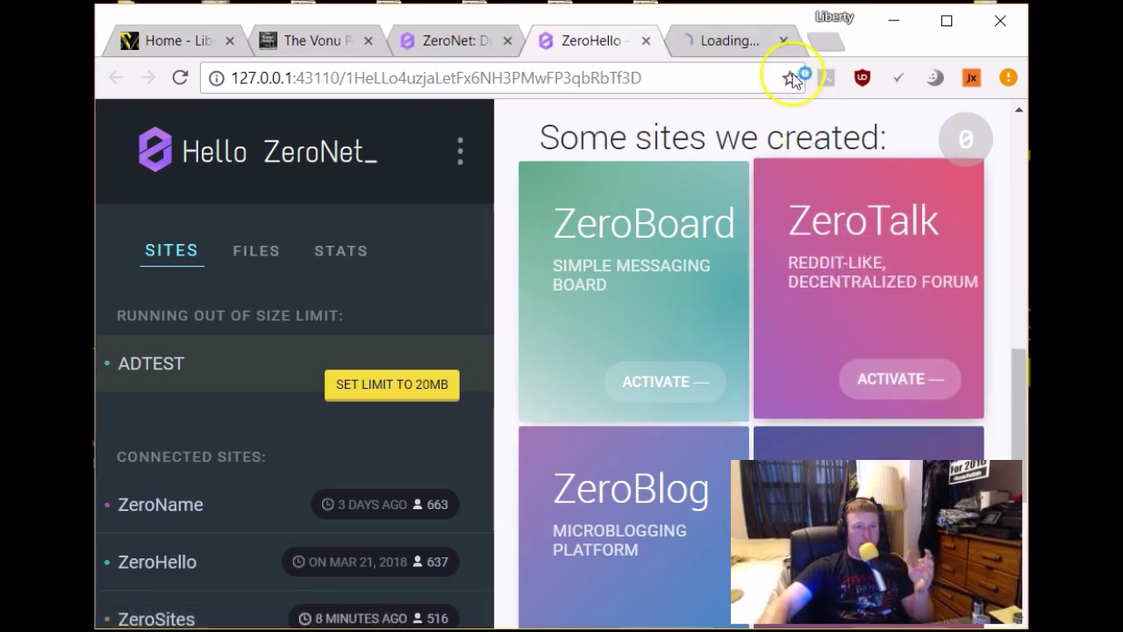
{"action": "left_click", "coordinate": [716, 46]}
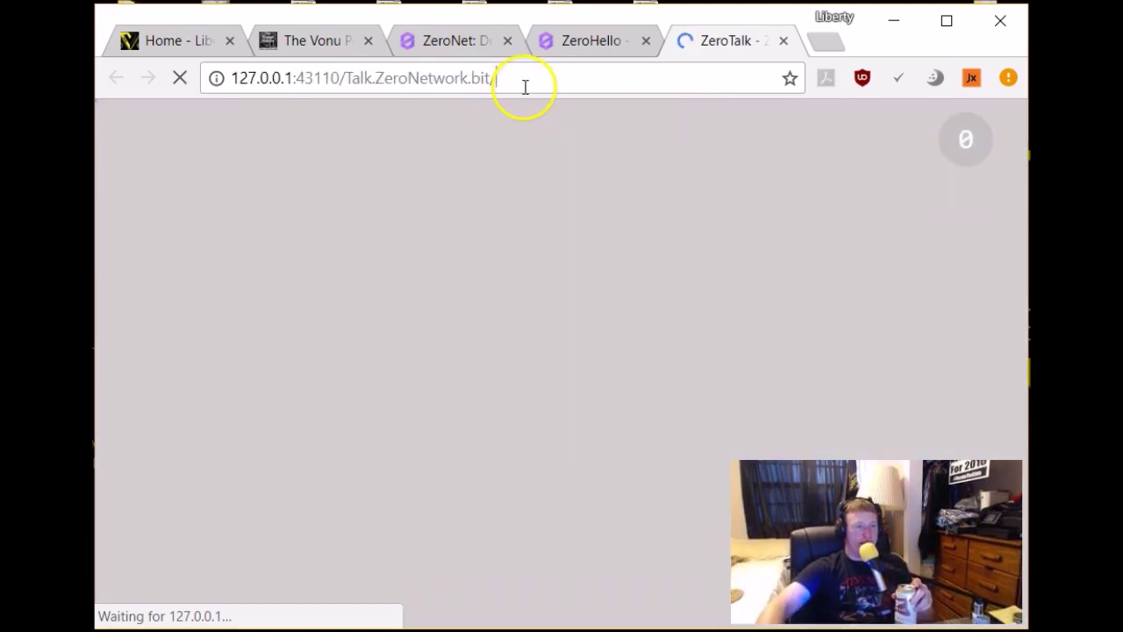
{"action": "left_click_drag", "start_coordinate": [523, 87], "coordinate": [346, 79]}
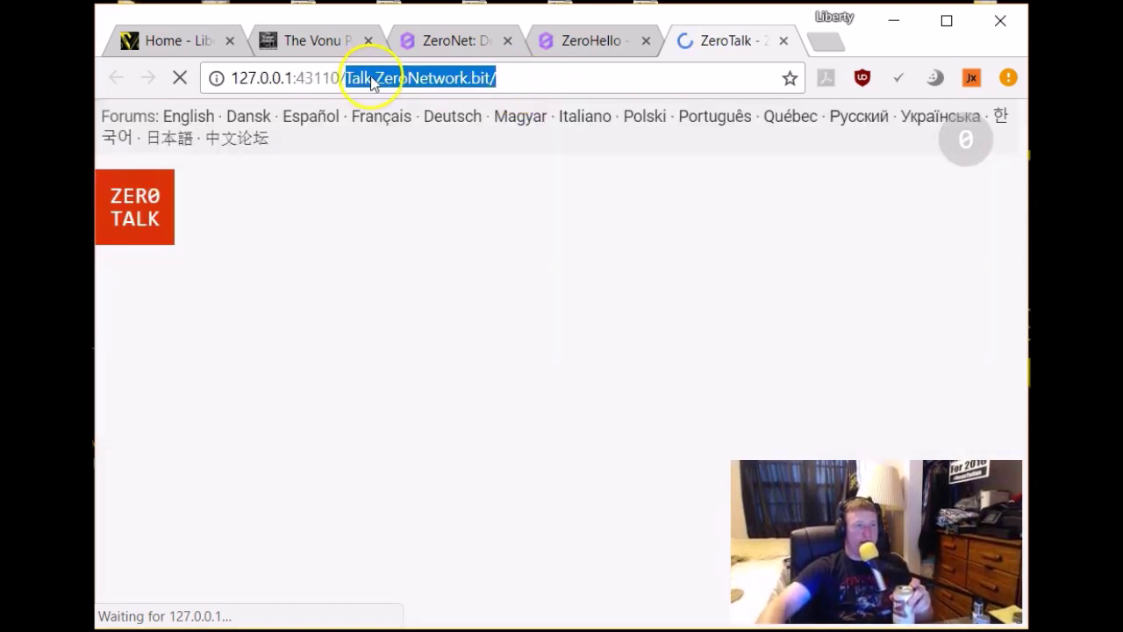
Look through the newest topics on the ZeroTalk forum, including the stickied ones and the recent discussions
{"action": "left_click", "coordinate": [707, 212]}
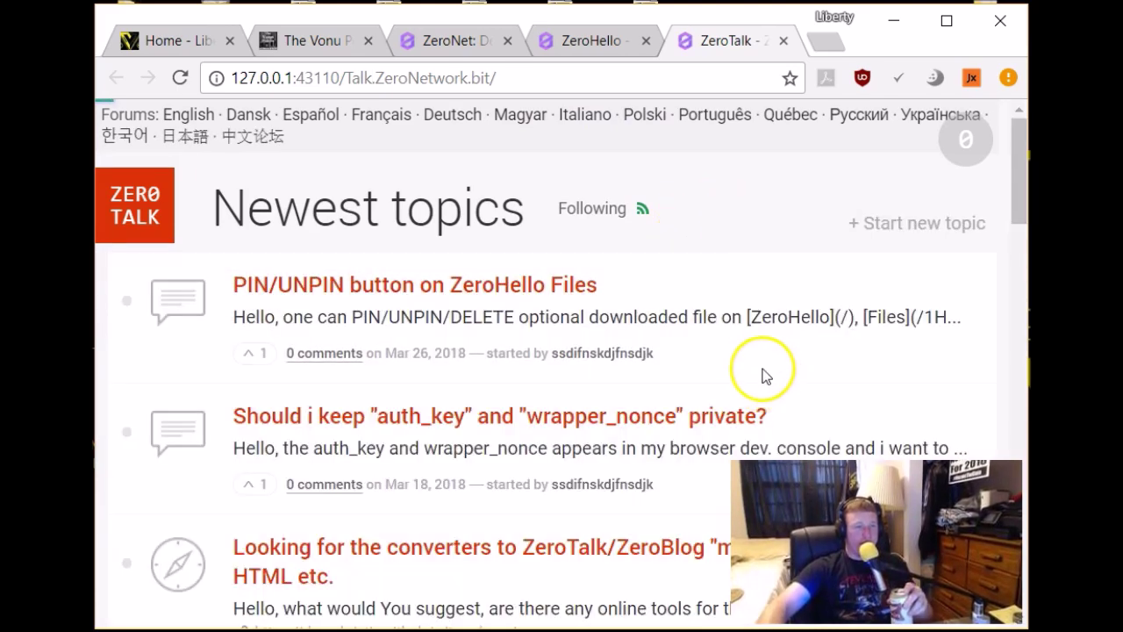
{"action": "scroll", "coordinate": [765, 369], "scroll_direction": "down", "scroll_amount": 1}
{"action": "scroll", "coordinate": [765, 355], "scroll_direction": "down", "scroll_amount": 3}
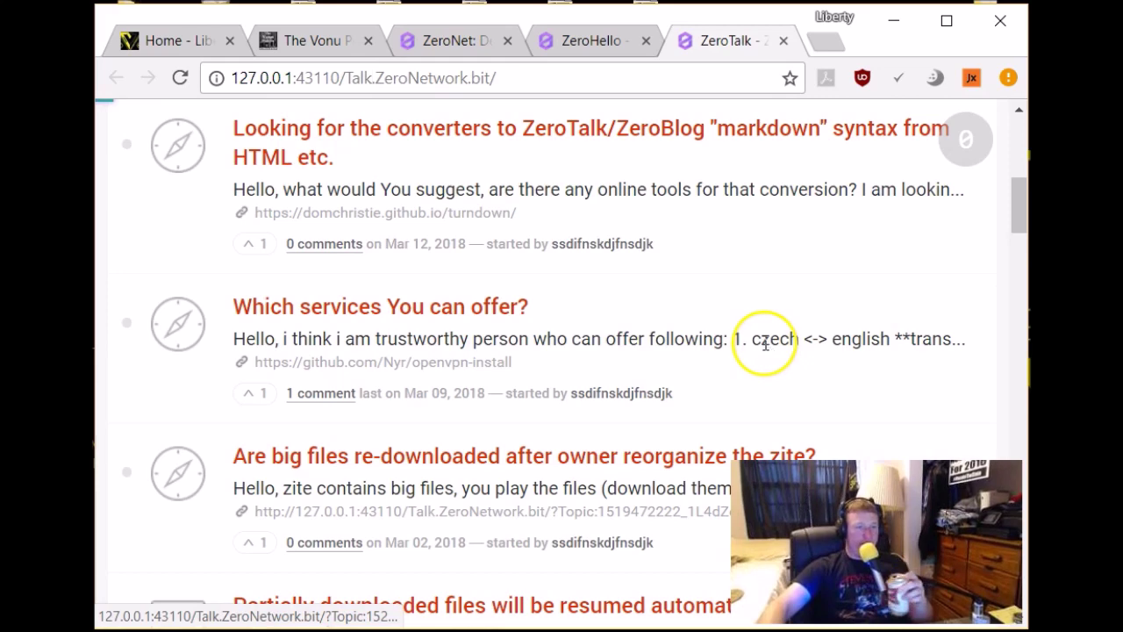
{"action": "scroll", "coordinate": [765, 347], "scroll_direction": "up", "scroll_amount": 4}
{"action": "scroll", "coordinate": [529, 343], "scroll_direction": "down", "scroll_amount": 1}
{"action": "scroll", "coordinate": [263, 358], "scroll_direction": "up", "scroll_amount": 10}
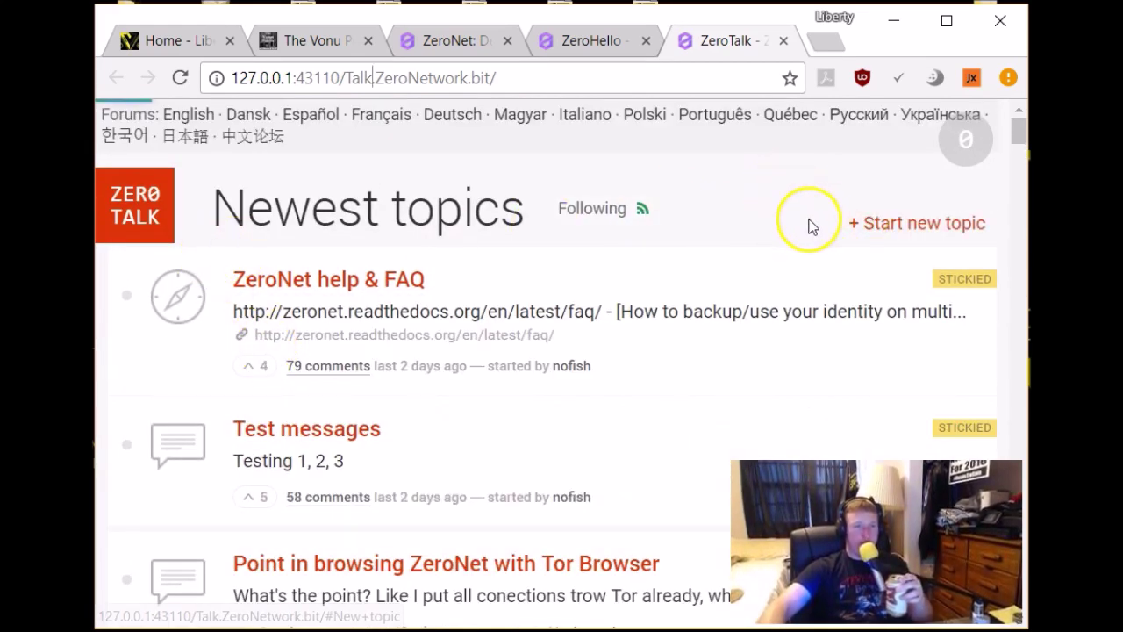
{"action": "scroll", "coordinate": [793, 232], "scroll_direction": "down", "scroll_amount": 10}
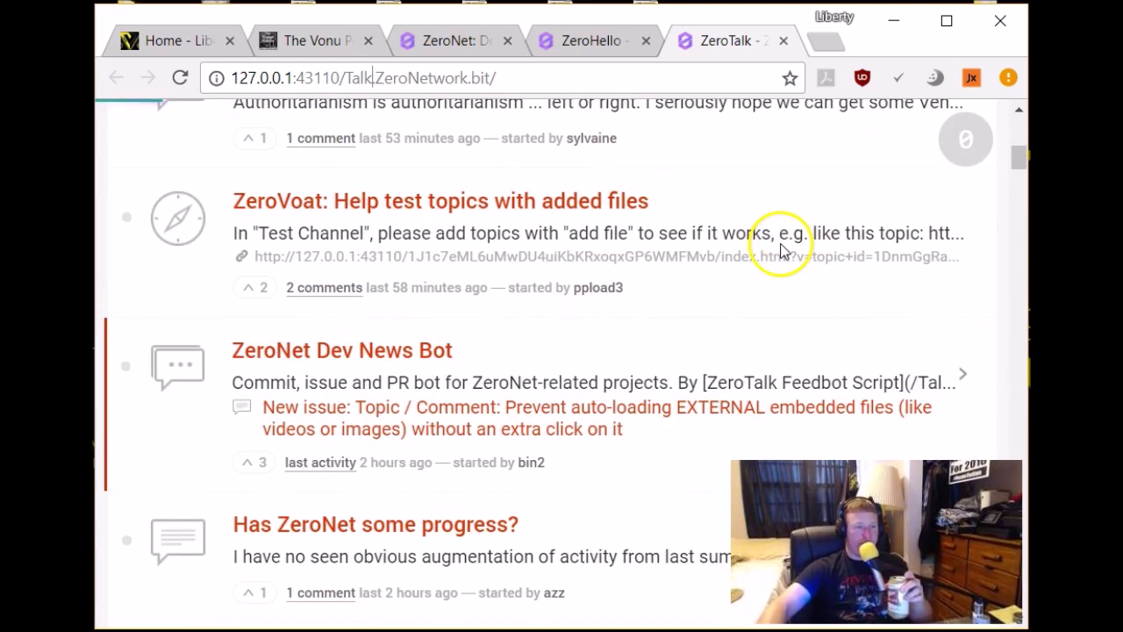
{"action": "scroll", "coordinate": [283, 602], "scroll_direction": "up", "scroll_amount": 5}
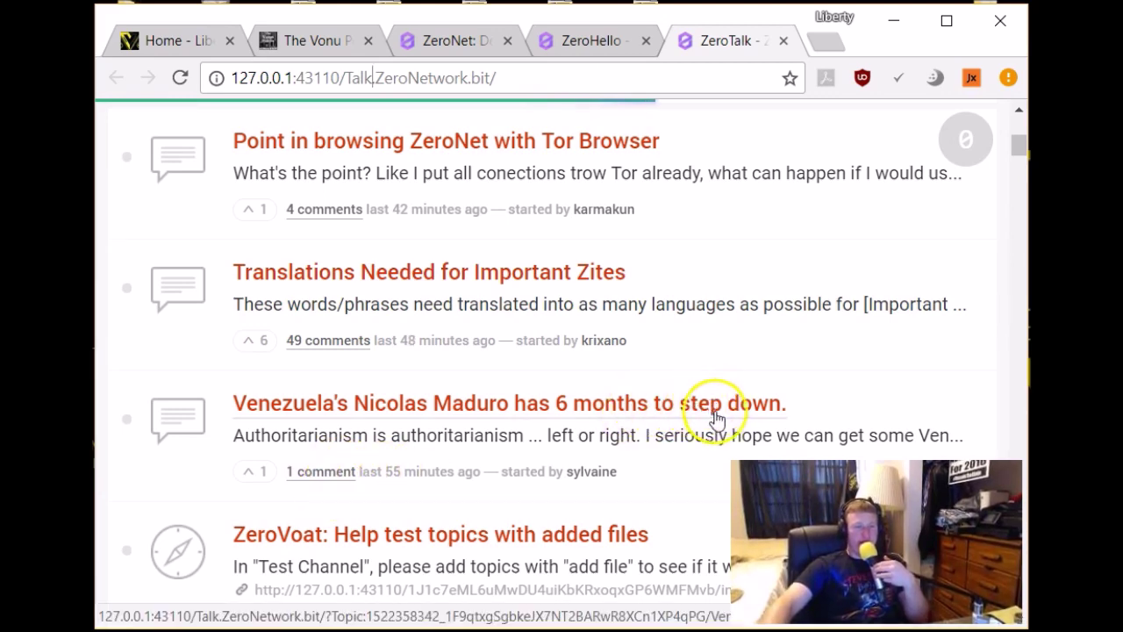
{"action": "scroll", "coordinate": [746, 430], "scroll_direction": "up", "scroll_amount": 5}
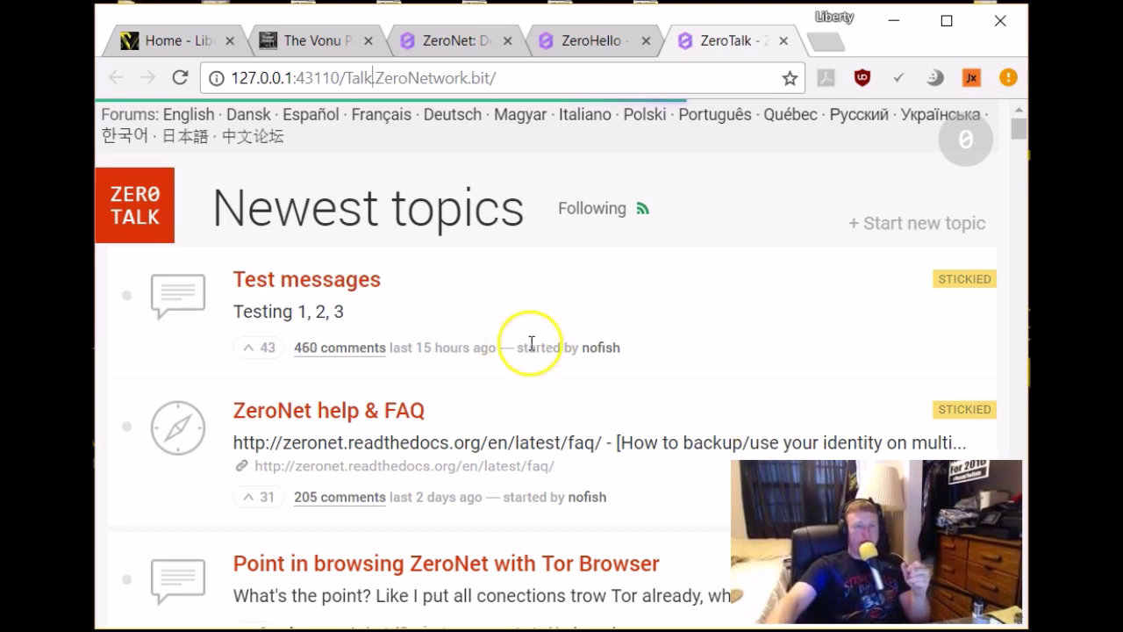
{"action": "scroll", "coordinate": [627, 172], "scroll_direction": "down", "scroll_amount": 4}
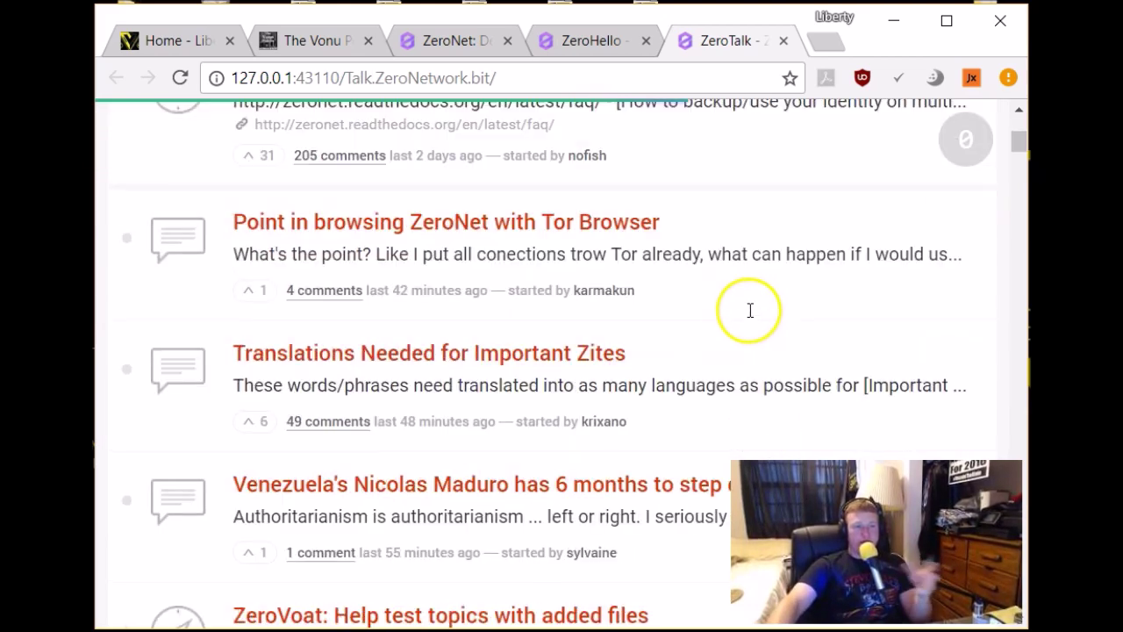
Close ZeroTalk, open the ZeroBlog site from ZeroHello in a new browser tab and display it
{"action": "left_click", "coordinate": [783, 41]}
{"action": "scroll", "coordinate": [794, 303], "scroll_direction": "down", "scroll_amount": 1}
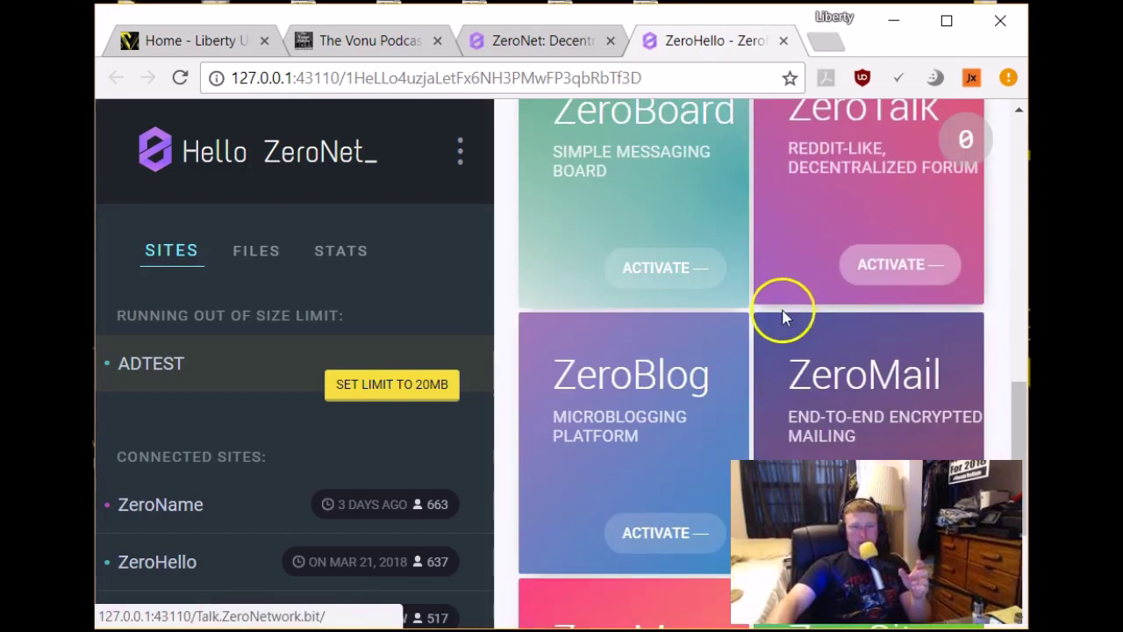
{"action": "right_click", "coordinate": [660, 389]}
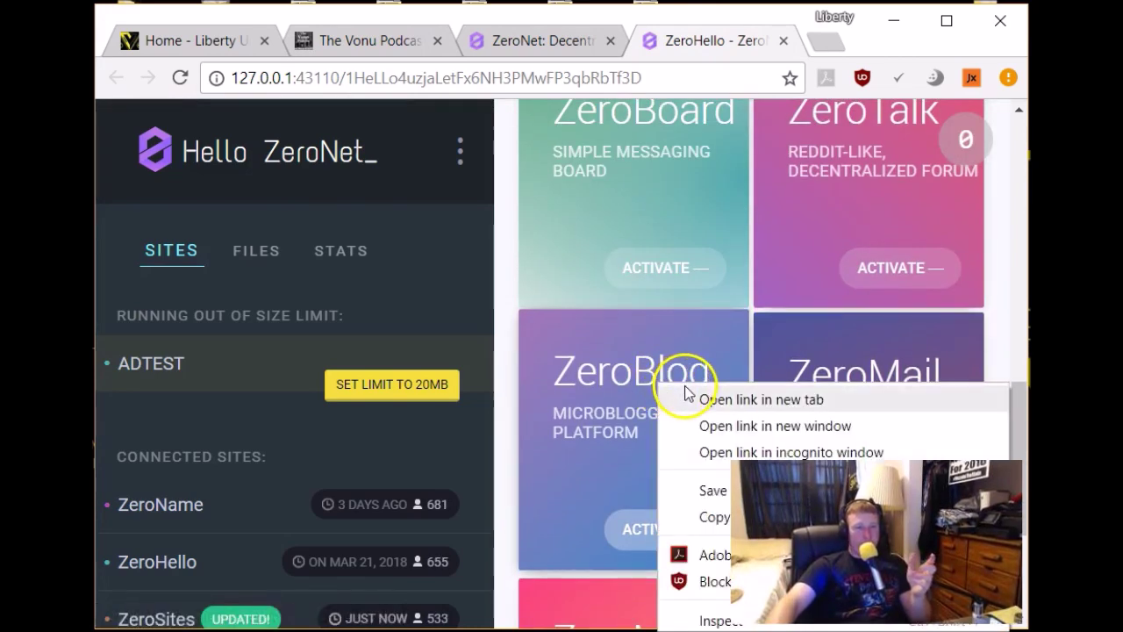
{"action": "left_click", "coordinate": [706, 399]}
{"action": "left_click", "coordinate": [725, 39]}
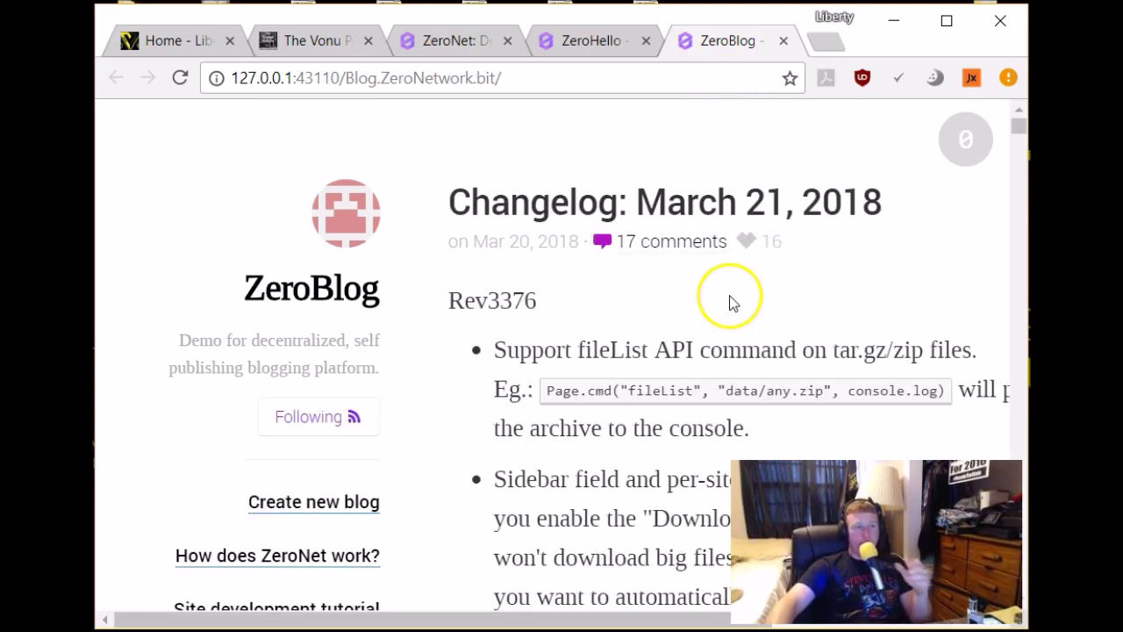
Examine the ZeroBlog page, including its March 21, 2018 changelog, older posts and blog links
{"action": "scroll", "coordinate": [713, 316], "scroll_direction": "down", "scroll_amount": 3}
{"action": "scroll", "coordinate": [713, 320], "scroll_direction": "up", "scroll_amount": 1}
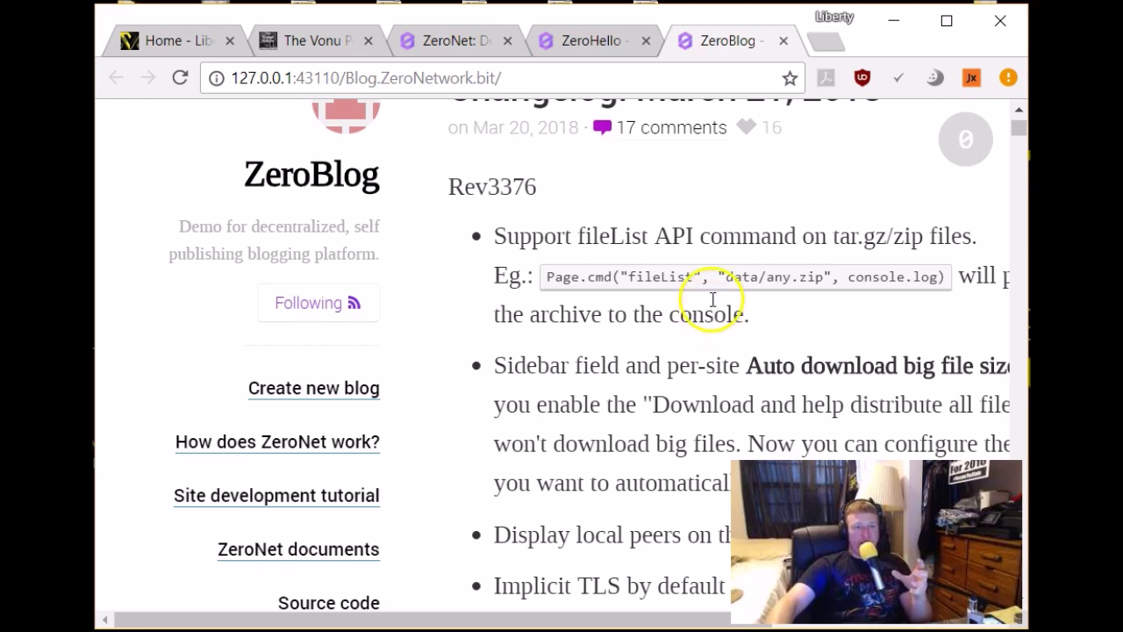
{"action": "scroll", "coordinate": [701, 331], "scroll_direction": "up", "scroll_amount": 1}
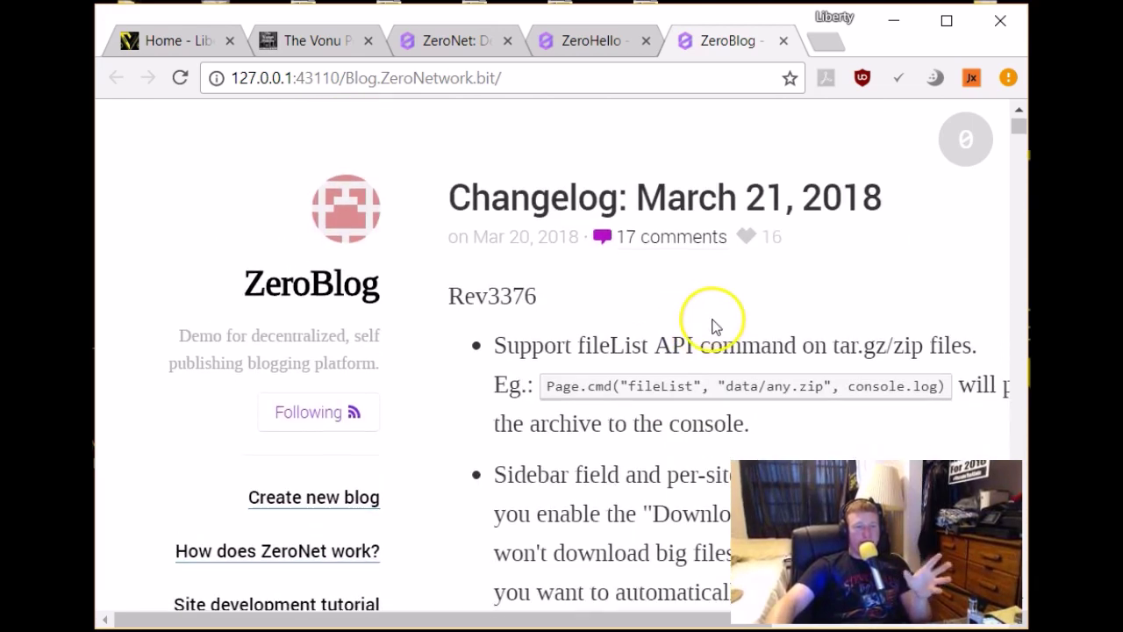
{"action": "scroll", "coordinate": [715, 329], "scroll_direction": "down", "scroll_amount": 1}
{"action": "left_click_drag", "start_coordinate": [725, 619], "coordinate": [853, 619]}
{"action": "scroll", "coordinate": [800, 470], "scroll_direction": "up", "scroll_amount": 1}
{"action": "scroll", "coordinate": [781, 434], "scroll_direction": "down", "scroll_amount": 10}
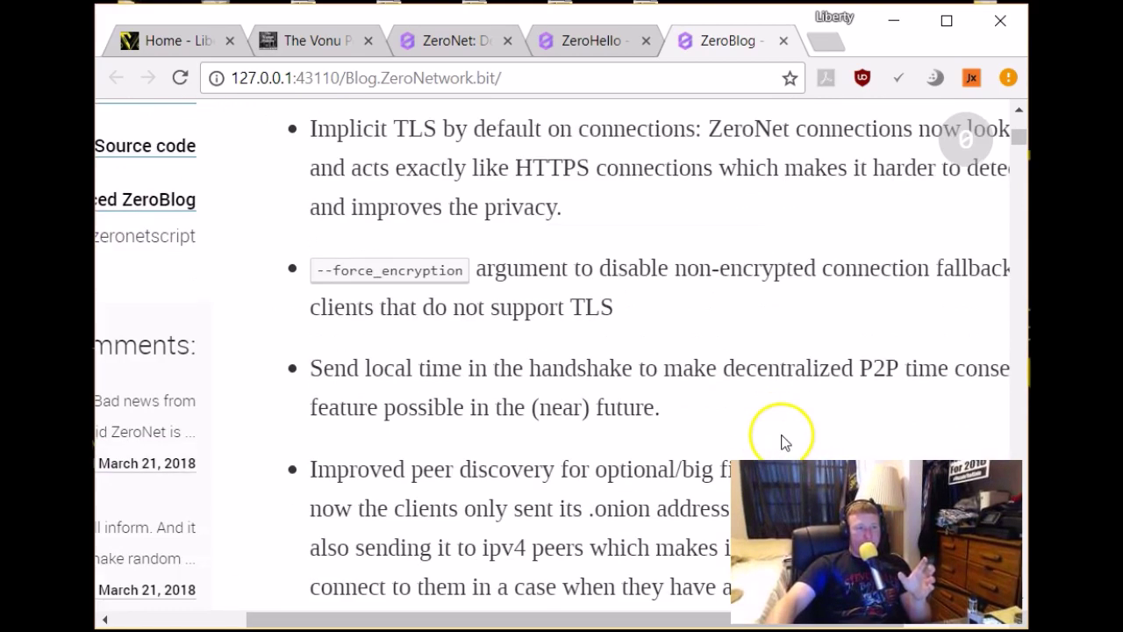
{"action": "scroll", "coordinate": [782, 434], "scroll_direction": "down", "scroll_amount": 5}
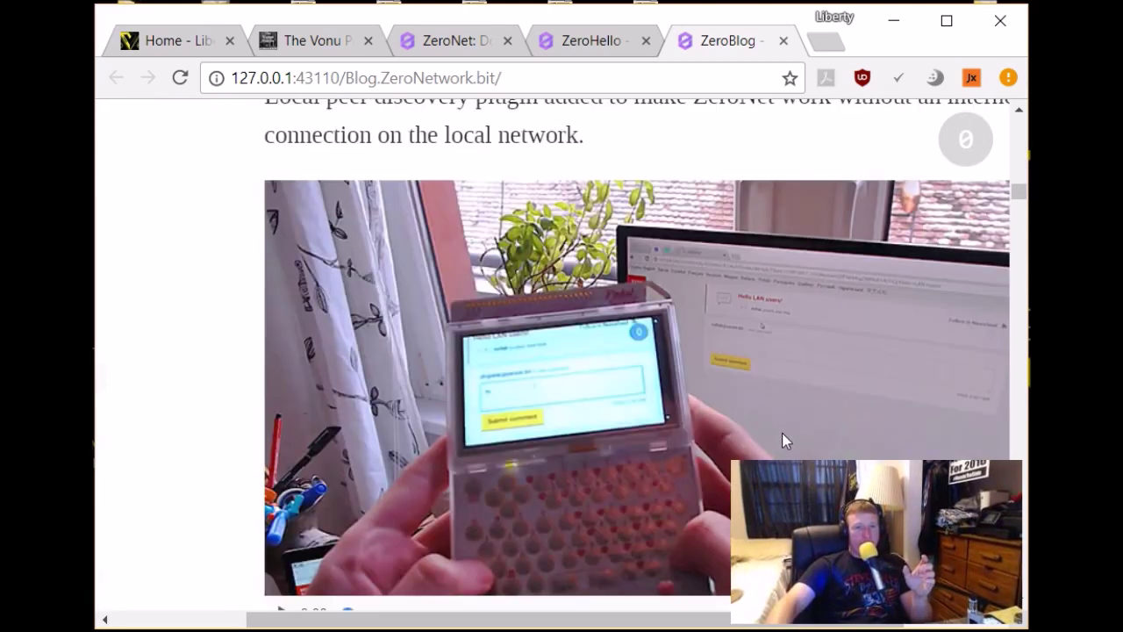
{"action": "scroll", "coordinate": [782, 435], "scroll_direction": "up", "scroll_amount": 12}
{"action": "scroll", "coordinate": [738, 517], "scroll_direction": "up", "scroll_amount": 5}
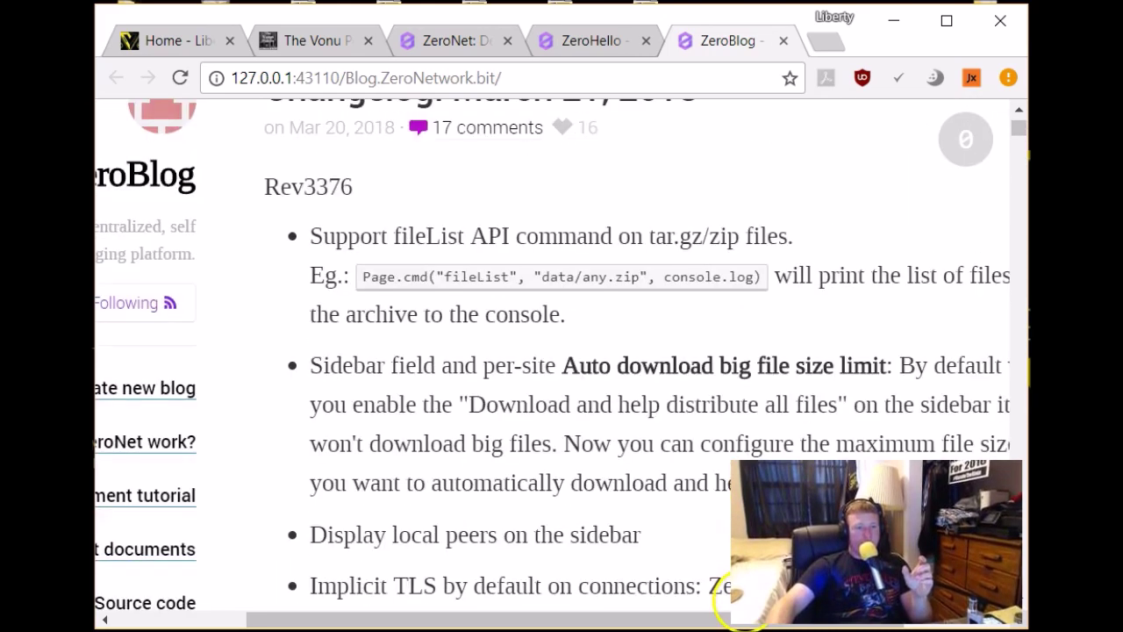
{"action": "scroll", "coordinate": [544, 536], "scroll_direction": "left", "scroll_amount": 3}
{"action": "scroll", "coordinate": [413, 387], "scroll_direction": "up", "scroll_amount": 2}
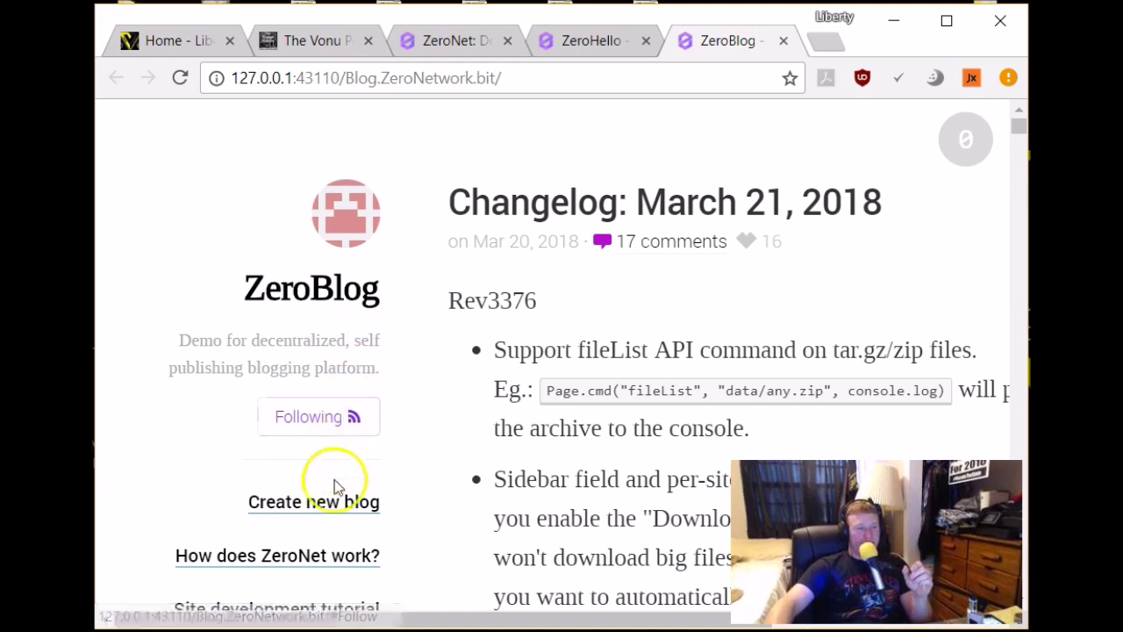
Close ZeroBlog and open the ZeroMail encrypted mailing site from ZeroHello in a new browser tab
{"action": "left_click", "coordinate": [614, 40]}
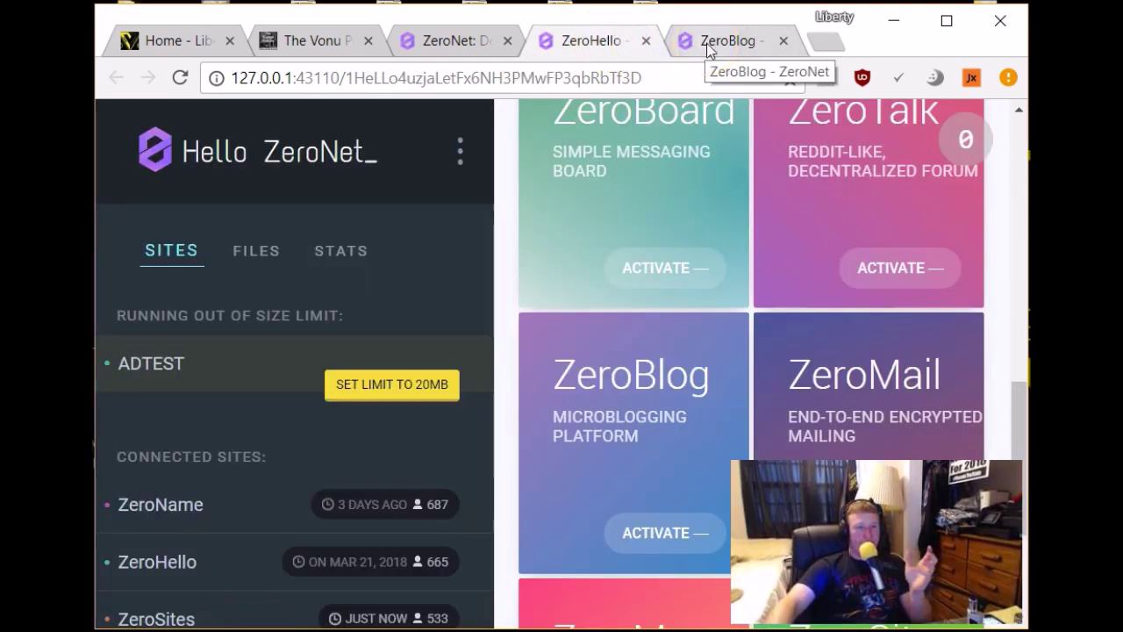
{"action": "left_click", "coordinate": [709, 44]}
{"action": "left_click", "coordinate": [783, 41]}
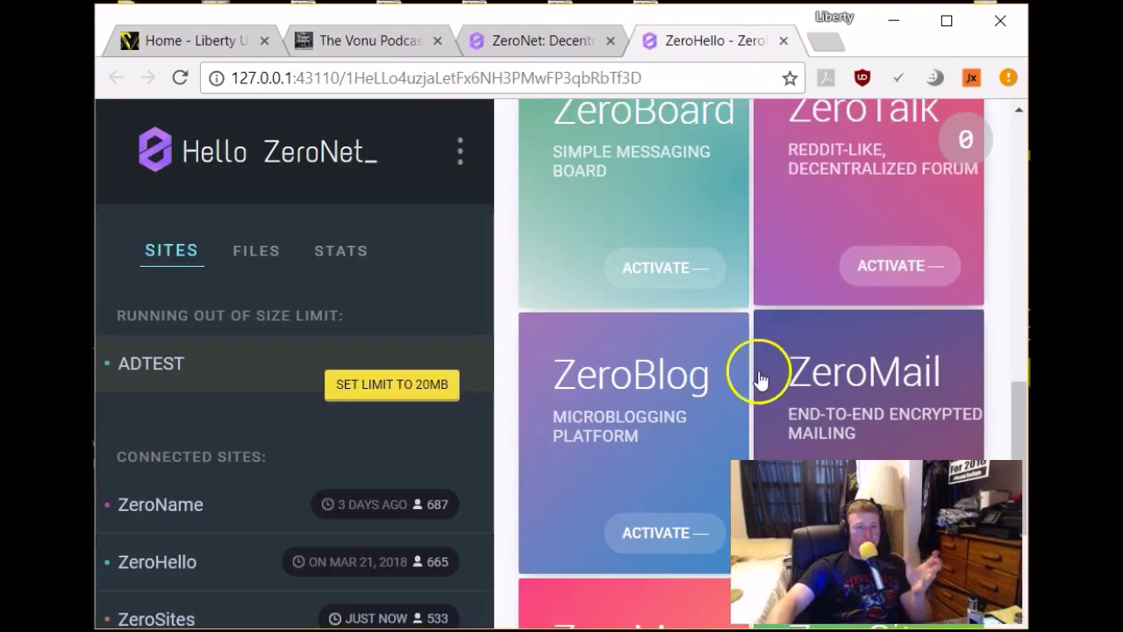
{"action": "scroll", "coordinate": [790, 394], "scroll_direction": "down", "scroll_amount": 2}
{"action": "right_click", "coordinate": [895, 284]}
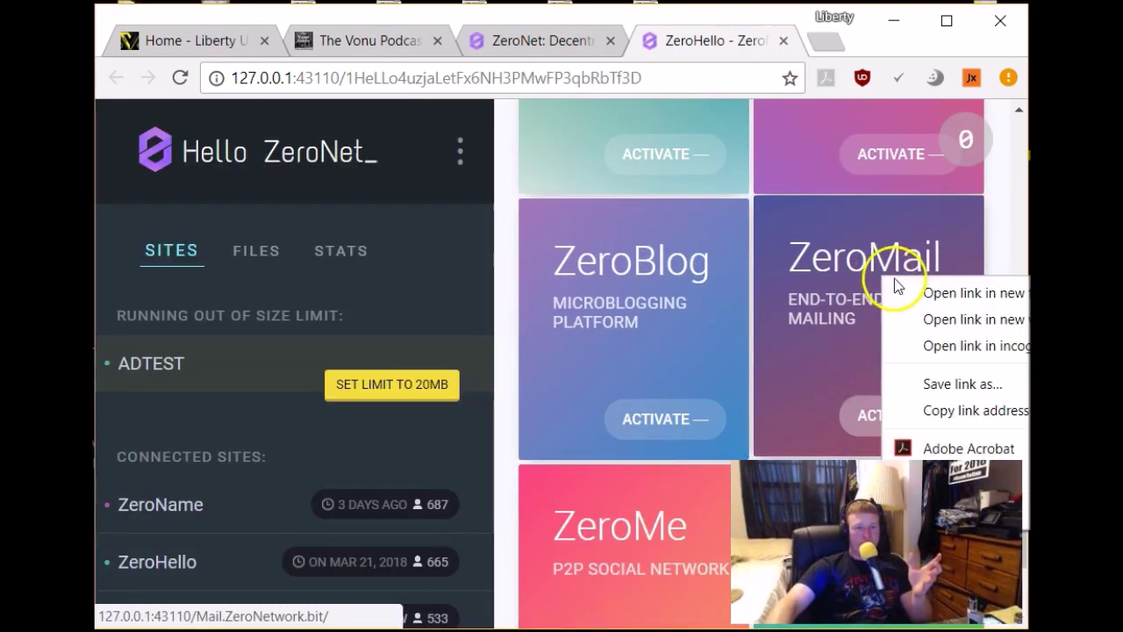
{"action": "left_click", "coordinate": [914, 291]}
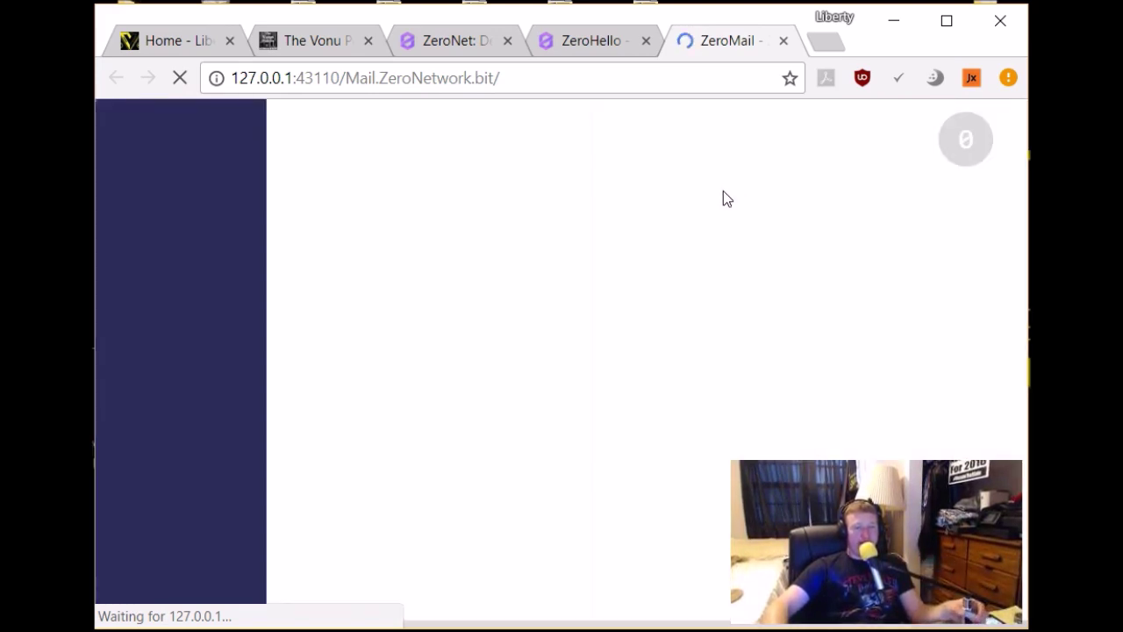
{"action": "left_click", "coordinate": [712, 193]}
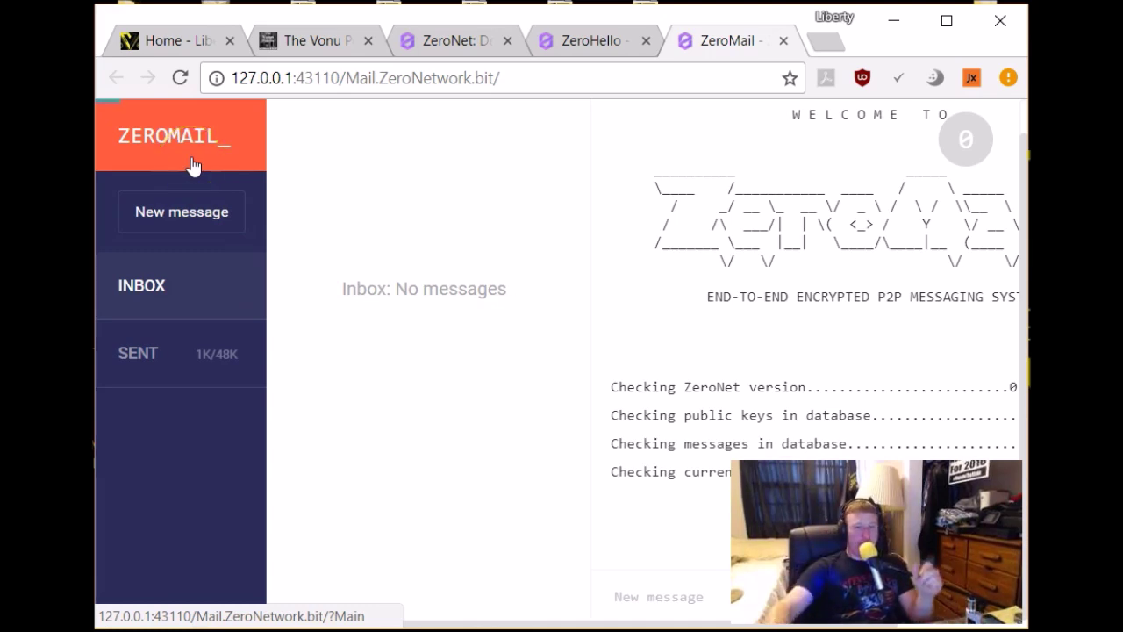
Close ZeroMail, open the ZeroMe social network from ZeroHello in a new browser tab and display it
{"action": "left_click", "coordinate": [592, 43]}
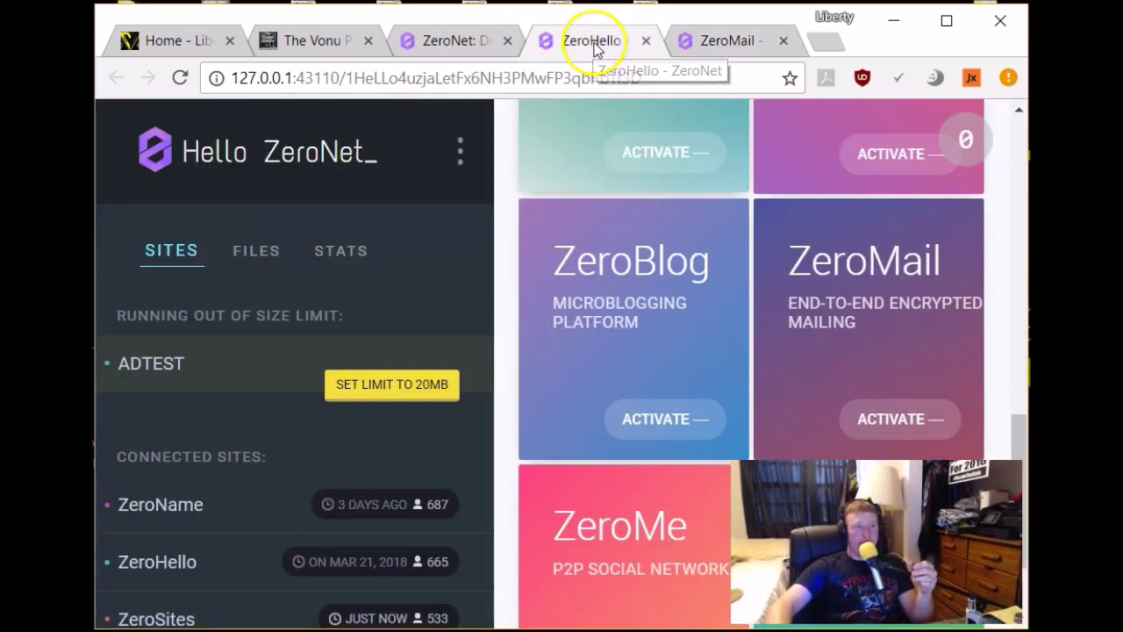
{"action": "left_click", "coordinate": [784, 40]}
{"action": "scroll", "coordinate": [802, 301], "scroll_direction": "down", "scroll_amount": 2}
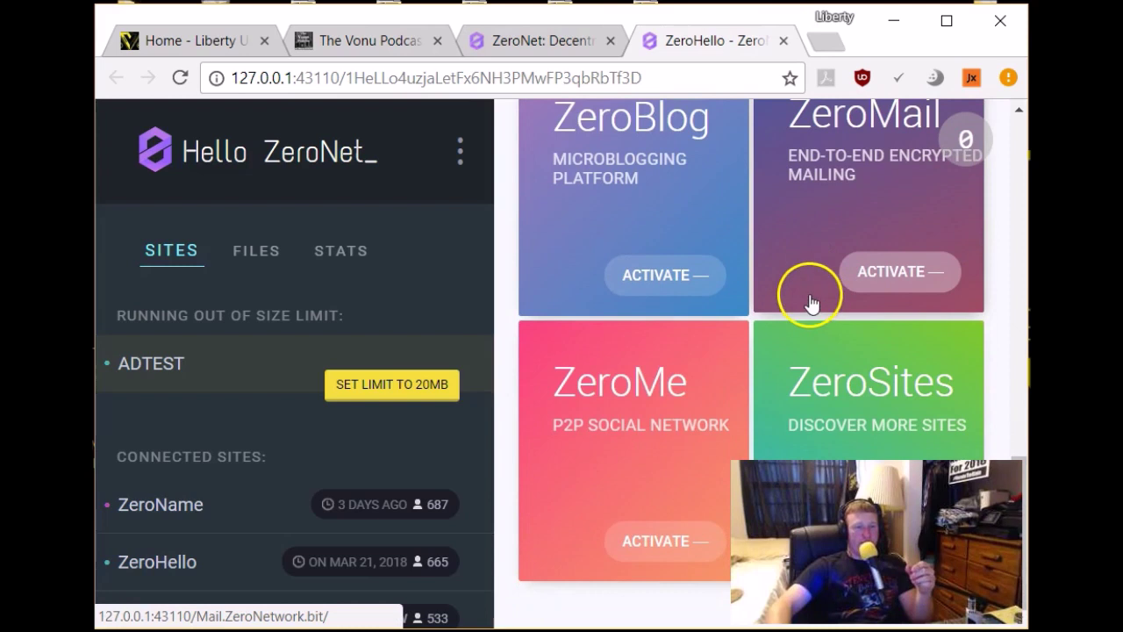
{"action": "right_click", "coordinate": [659, 364]}
{"action": "left_click", "coordinate": [704, 386]}
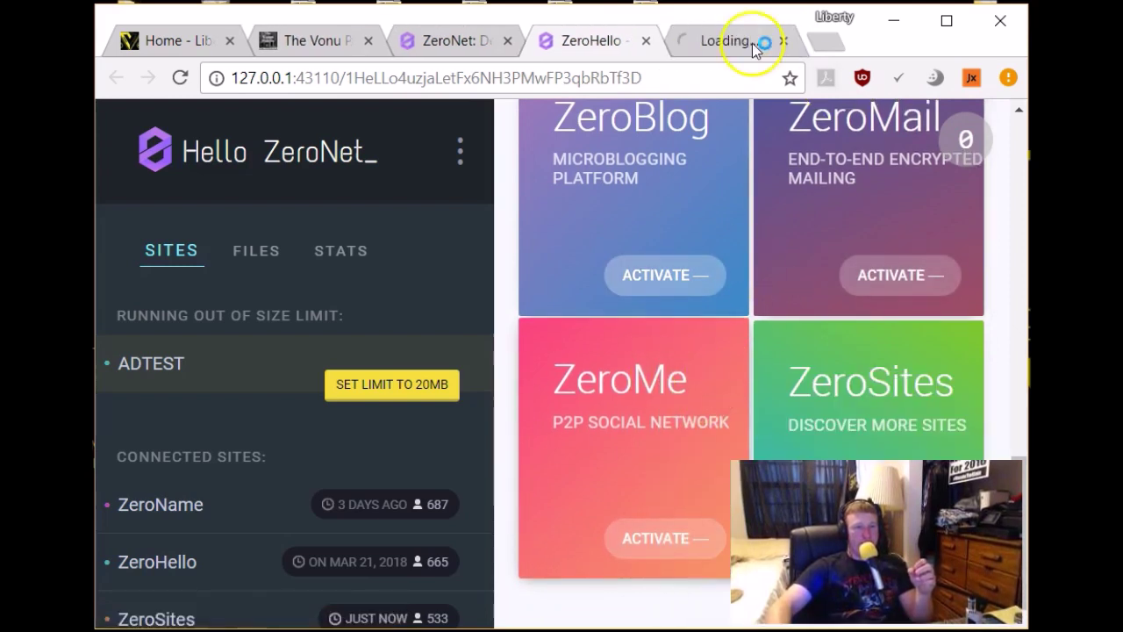
{"action": "left_click", "coordinate": [753, 50]}
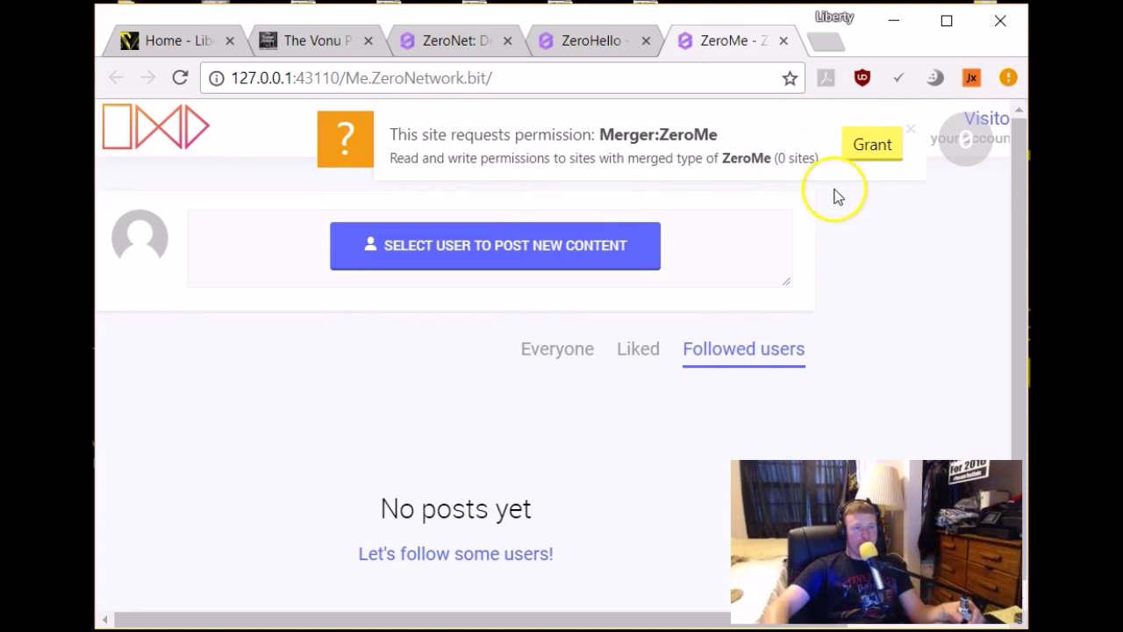
Look over the ZeroMe page, including its Merger:ZeroMe permission request, posting area and followed-users feed
{"action": "scroll", "coordinate": [841, 371], "scroll_direction": "down", "scroll_amount": 1}
{"action": "scroll", "coordinate": [807, 403], "scroll_direction": "up", "scroll_amount": 1}
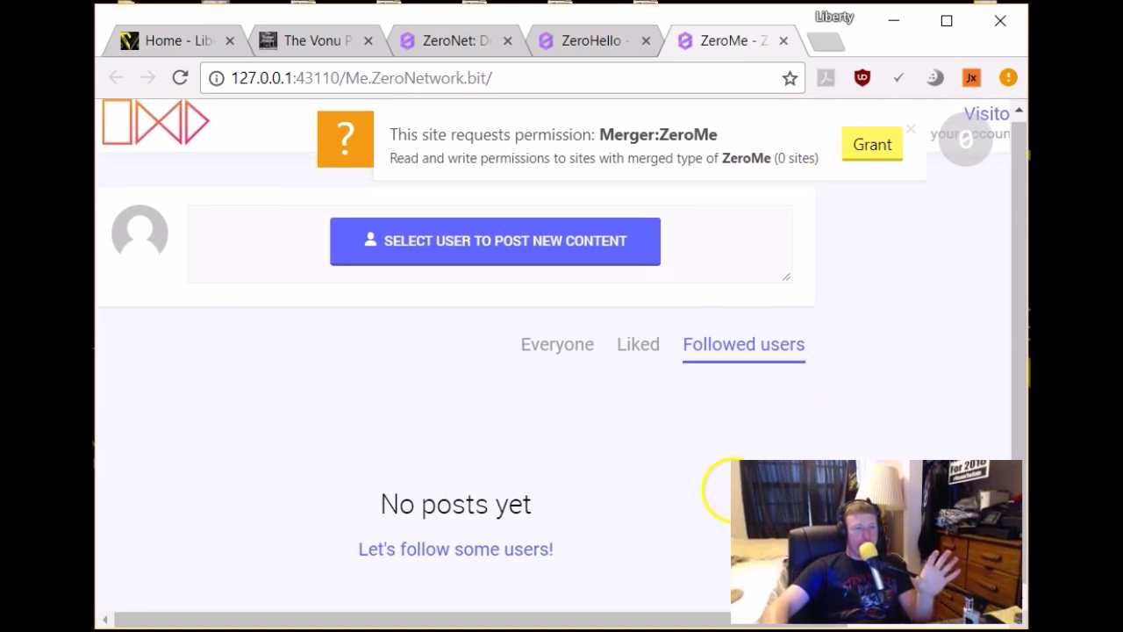
{"action": "left_click", "coordinate": [582, 38]}
{"action": "left_click", "coordinate": [729, 39]}
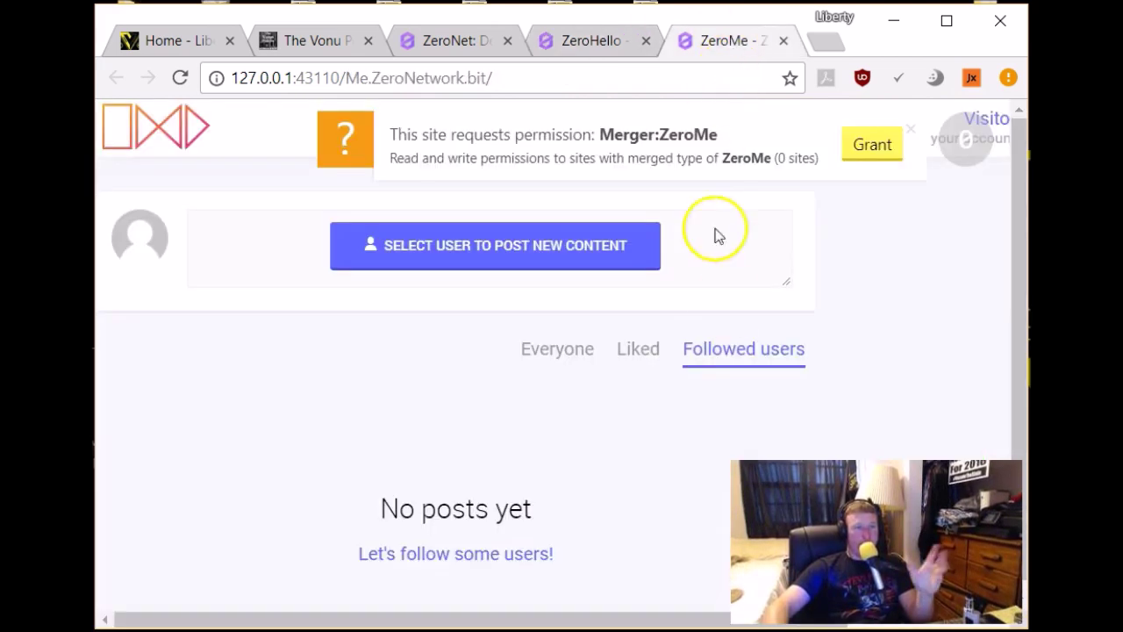
{"action": "scroll", "coordinate": [725, 326], "scroll_direction": "down", "scroll_amount": 1}
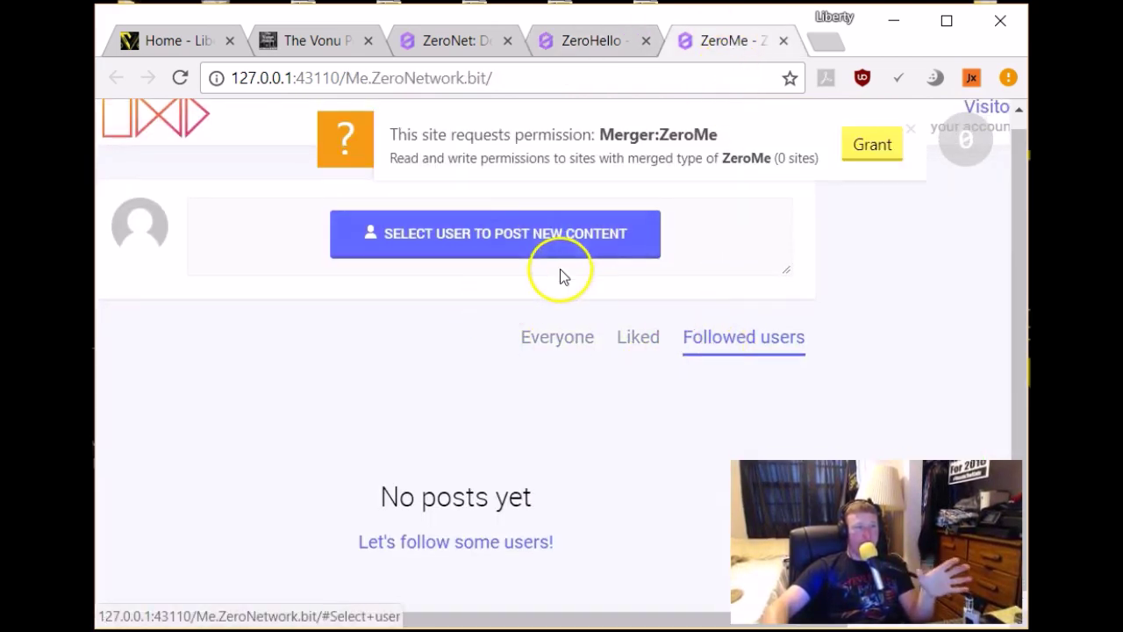
{"action": "scroll", "coordinate": [579, 271], "scroll_direction": "up", "scroll_amount": 1}
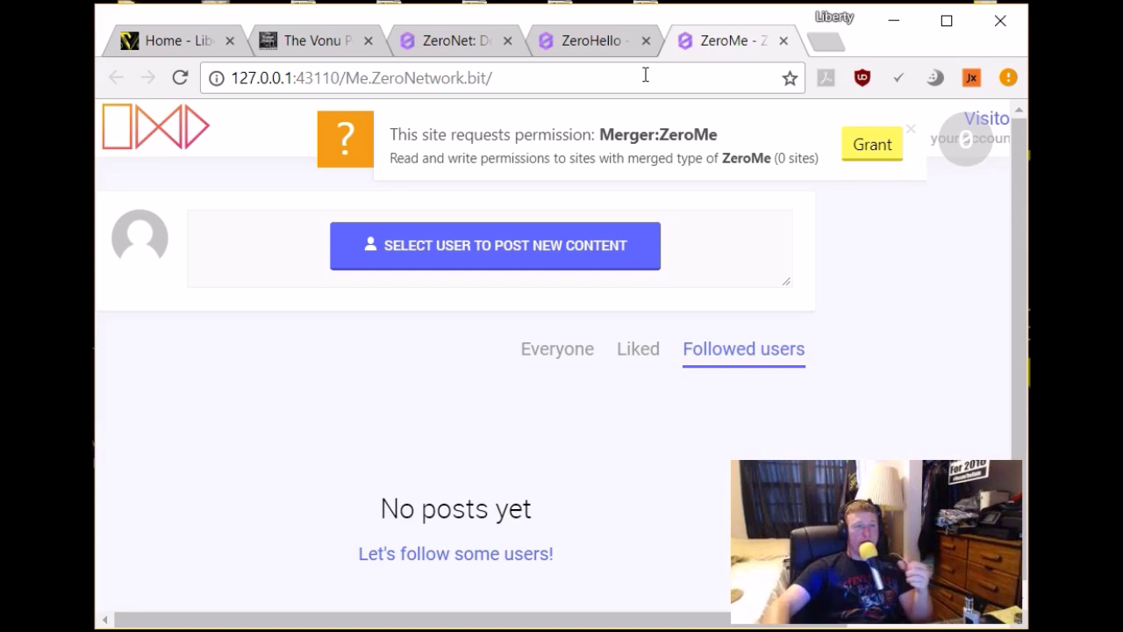
Close ZeroMe and open the ZeroSites directory from ZeroHello in the same browser tab
{"action": "left_click", "coordinate": [783, 41]}
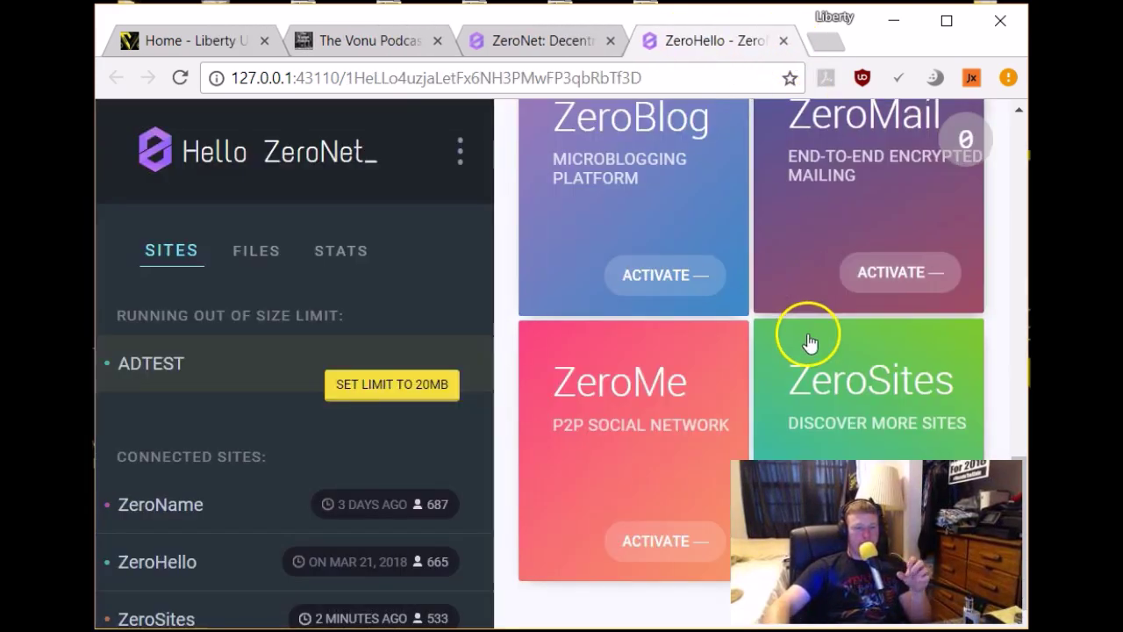
{"action": "left_click", "coordinate": [901, 402]}
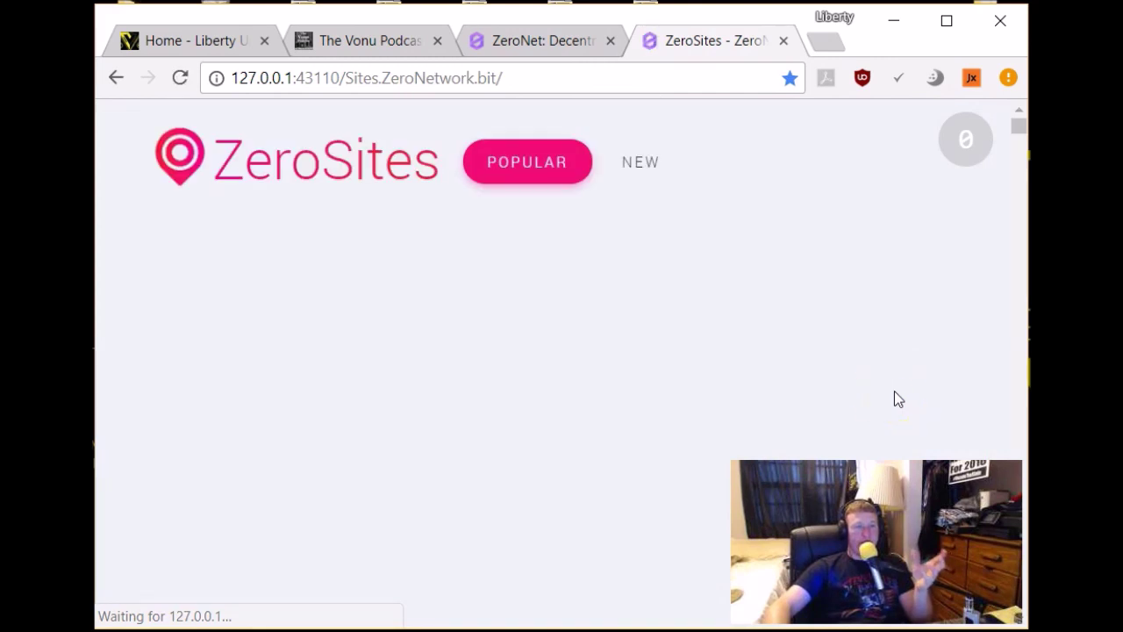
{"action": "left_click", "coordinate": [880, 402]}
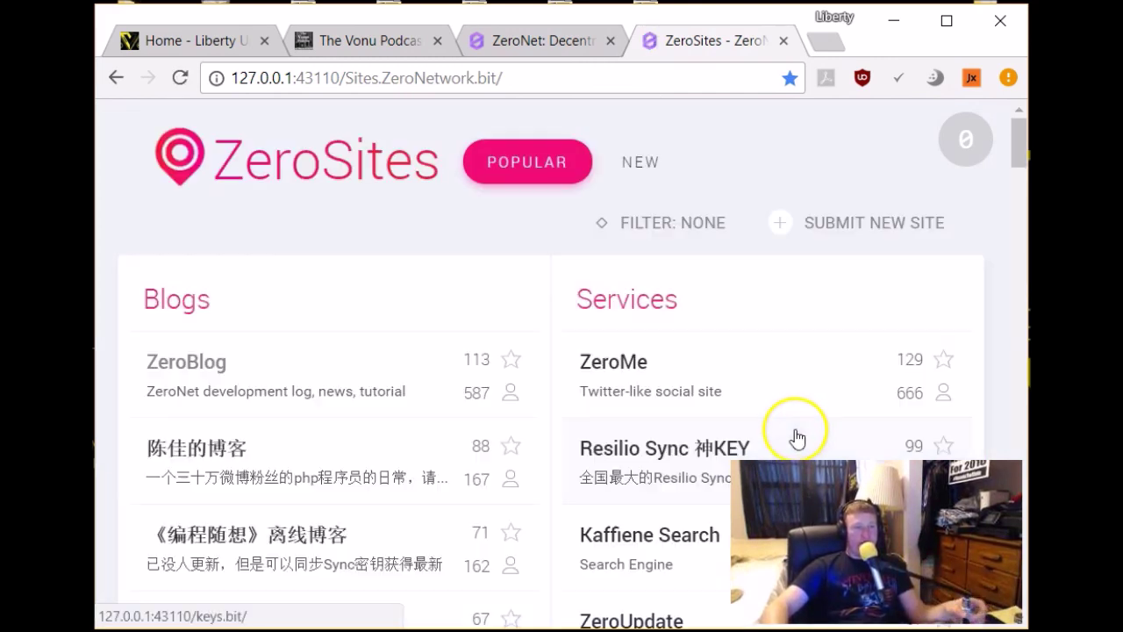
Open the KopyKate BIG video sharing site from the Services list of ZeroSites in a new browser tab
{"action": "scroll", "coordinate": [650, 343], "scroll_direction": "down", "scroll_amount": 1}
{"action": "scroll", "coordinate": [711, 376], "scroll_direction": "down", "scroll_amount": 1}
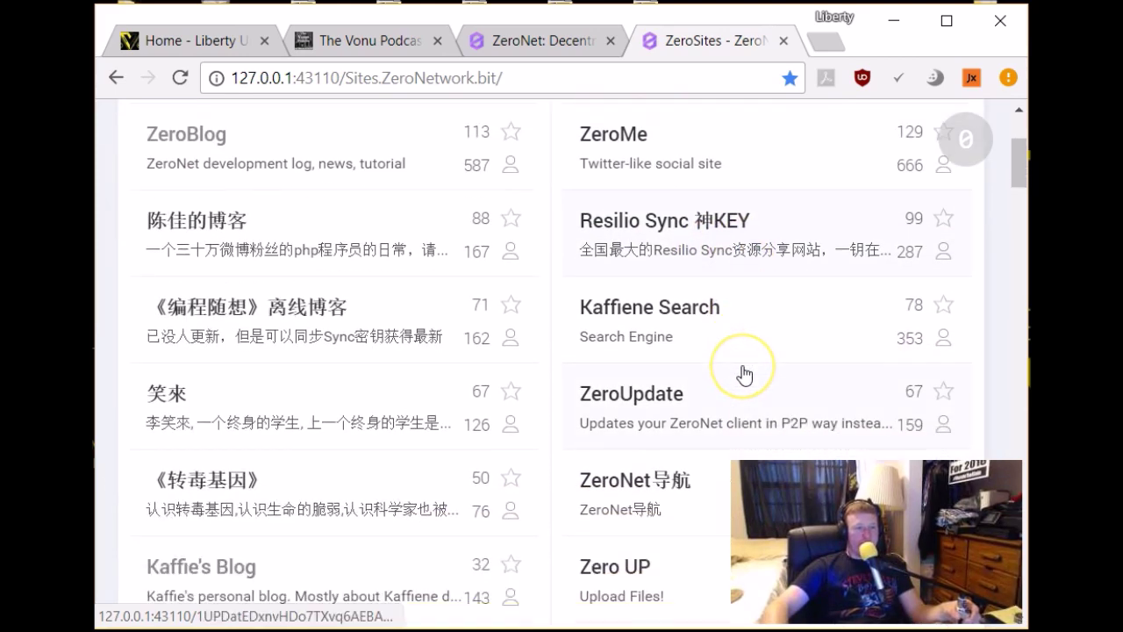
{"action": "scroll", "coordinate": [743, 374], "scroll_direction": "down", "scroll_amount": 2}
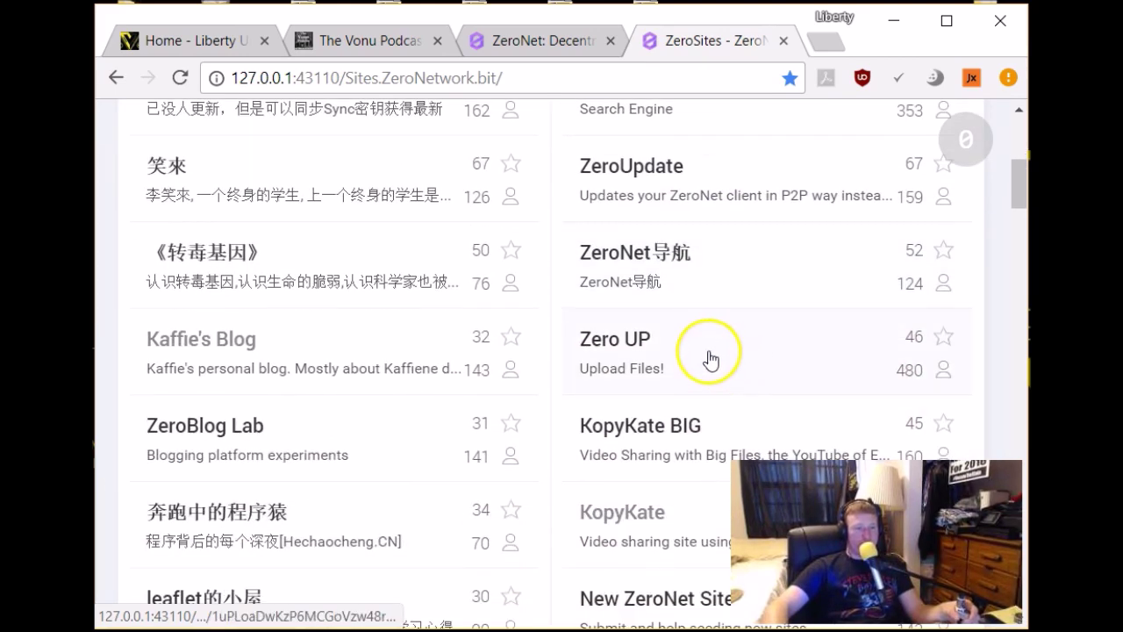
{"action": "right_click", "coordinate": [686, 435]}
{"action": "left_click", "coordinate": [742, 192]}
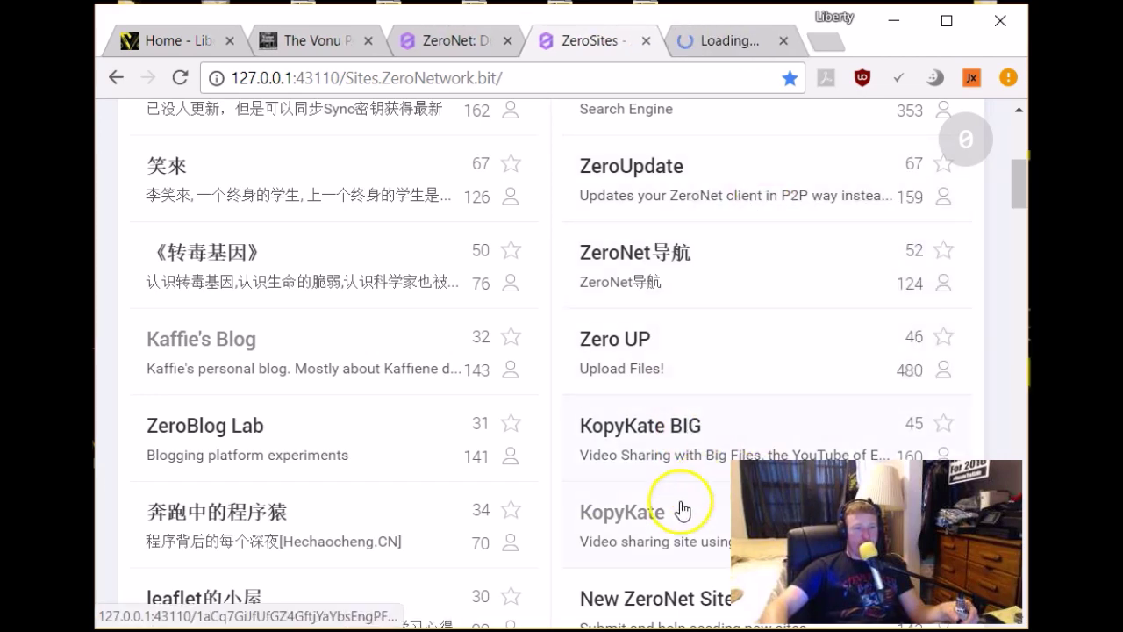
Open KopyKate from the Services list of ZeroSites in a new browser tab, displaying KopyKate BIG first and KopyKate second
{"action": "right_click", "coordinate": [654, 508]}
{"action": "left_click", "coordinate": [704, 283]}
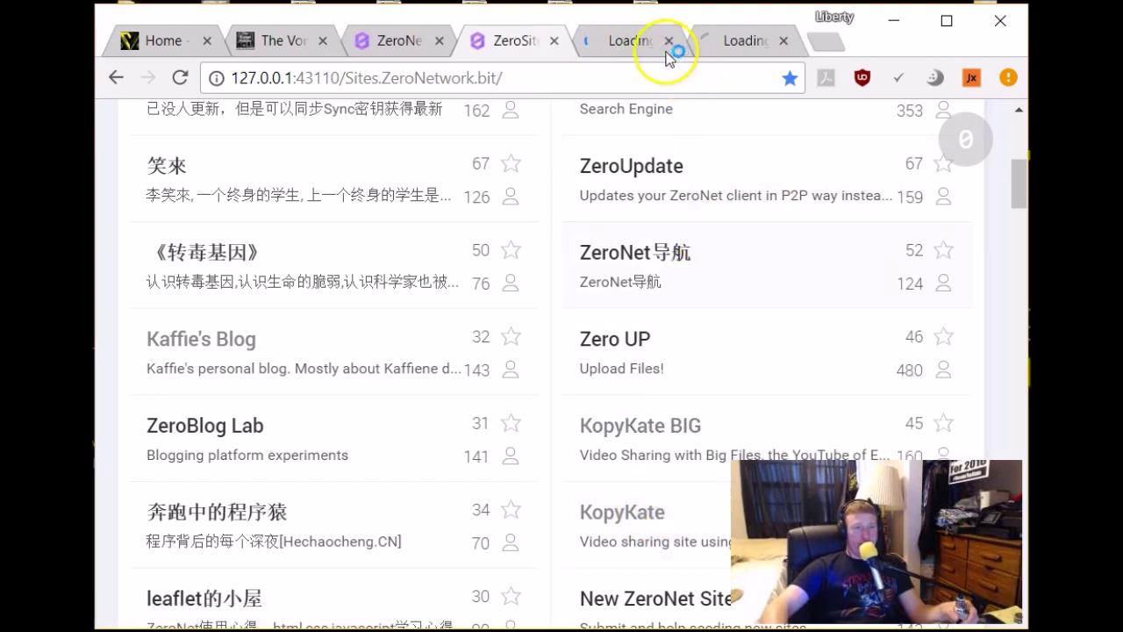
{"action": "left_click", "coordinate": [634, 38]}
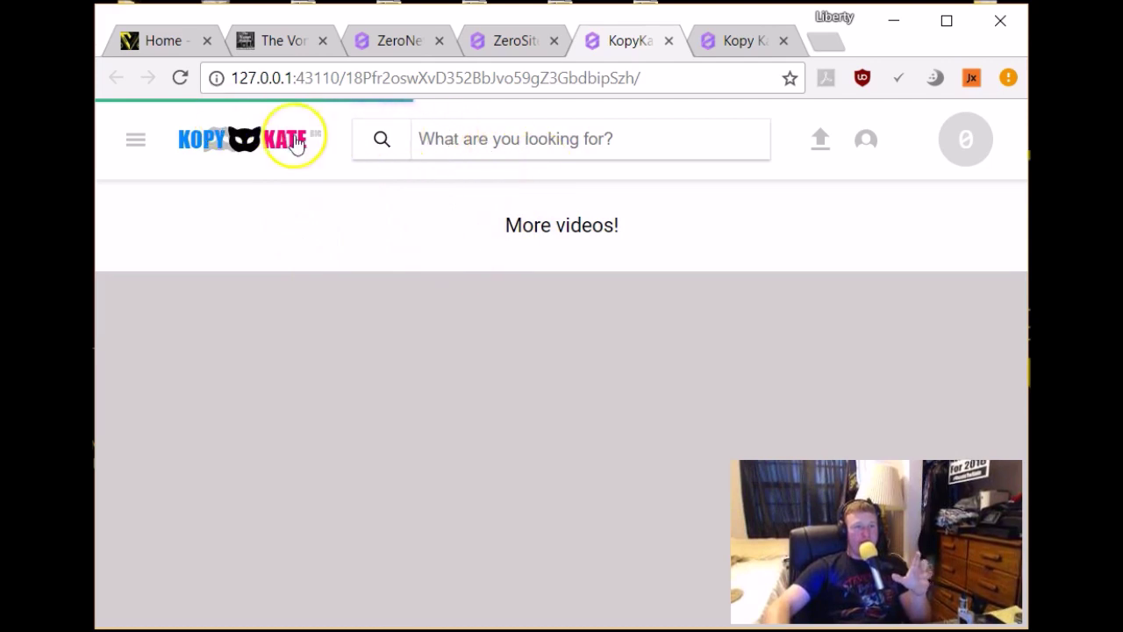
{"action": "left_click", "coordinate": [739, 42]}
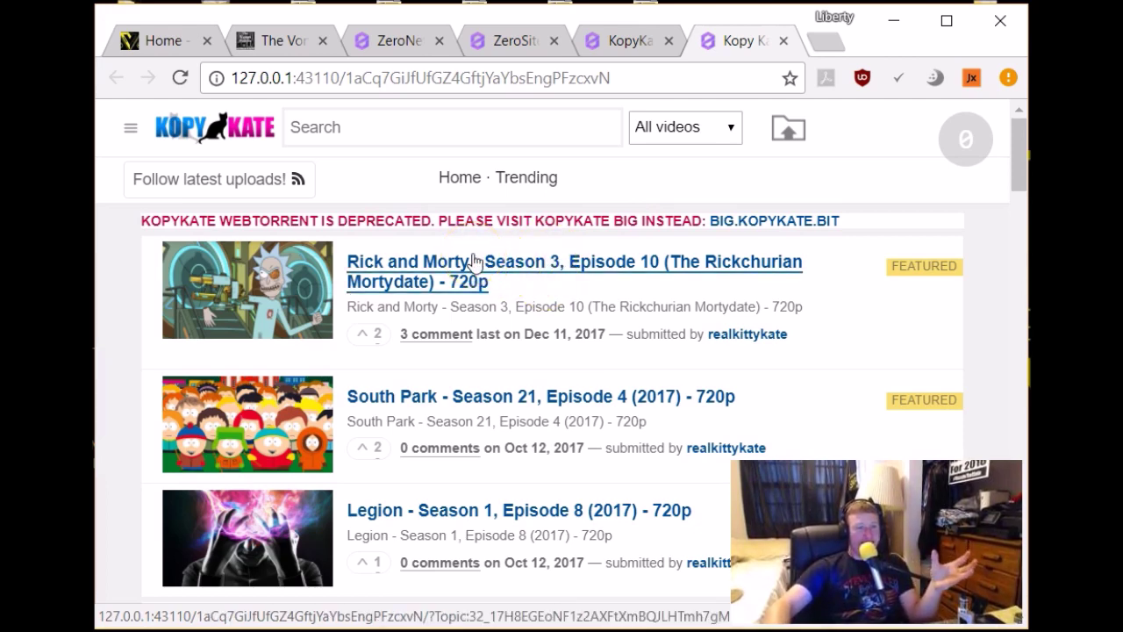
Look over KopyKate's featured and recent video listings and close both KopyKate sites
{"action": "scroll", "coordinate": [448, 253], "scroll_direction": "down", "scroll_amount": 3}
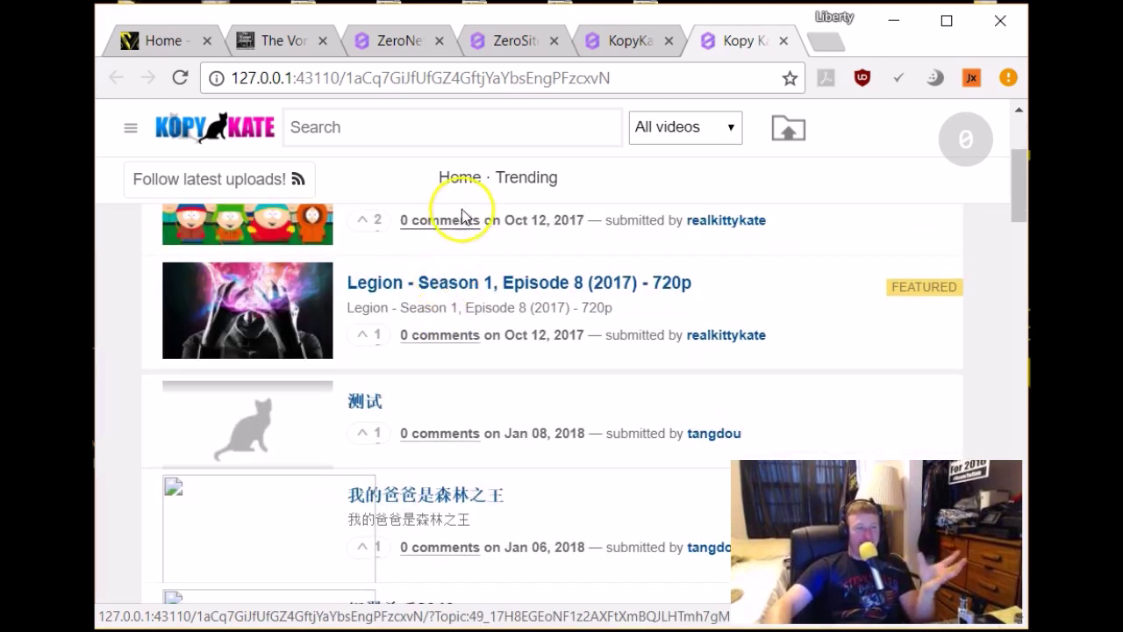
{"action": "scroll", "coordinate": [465, 215], "scroll_direction": "up", "scroll_amount": 1}
{"action": "scroll", "coordinate": [476, 325], "scroll_direction": "down", "scroll_amount": 1}
{"action": "scroll", "coordinate": [509, 353], "scroll_direction": "down", "scroll_amount": 5}
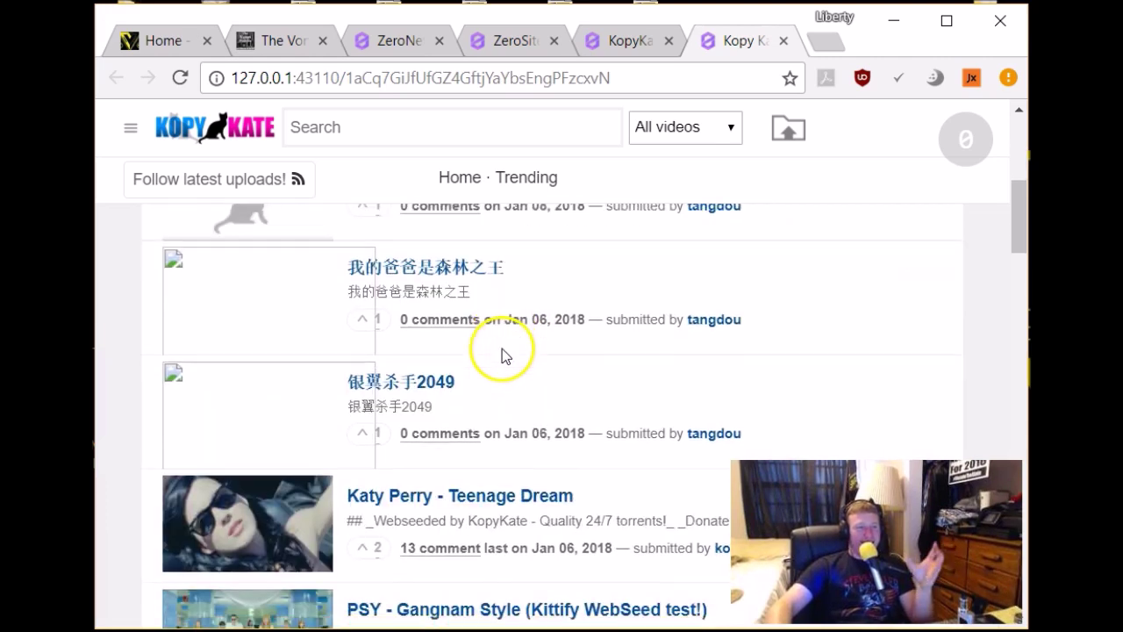
{"action": "scroll", "coordinate": [497, 351], "scroll_direction": "up", "scroll_amount": 9}
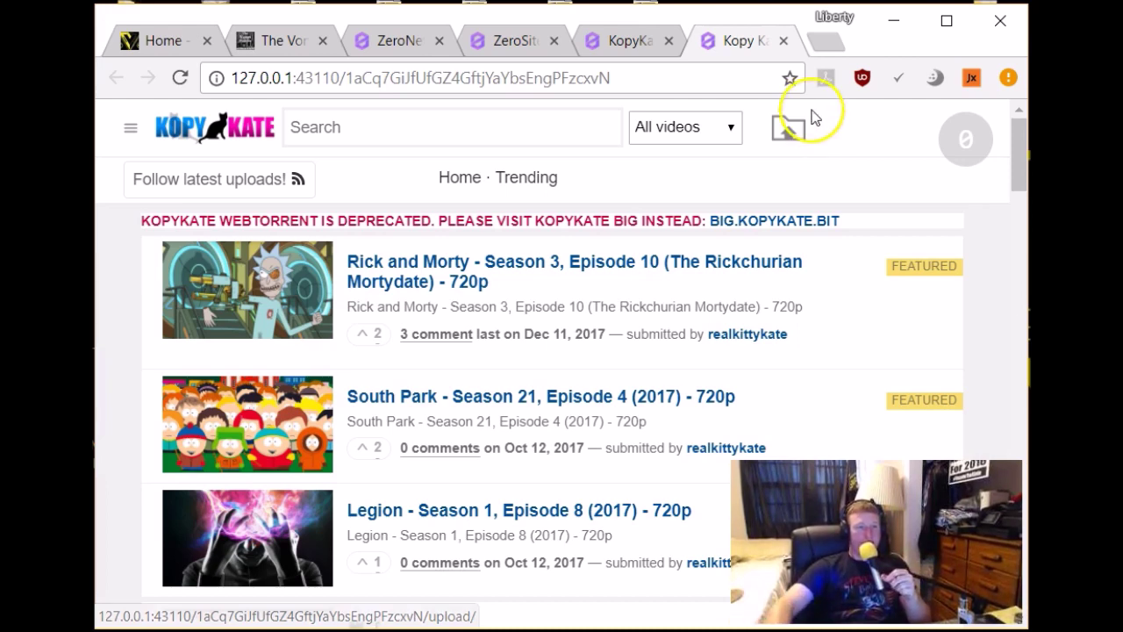
{"action": "scroll", "coordinate": [717, 218], "scroll_direction": "down", "scroll_amount": 1}
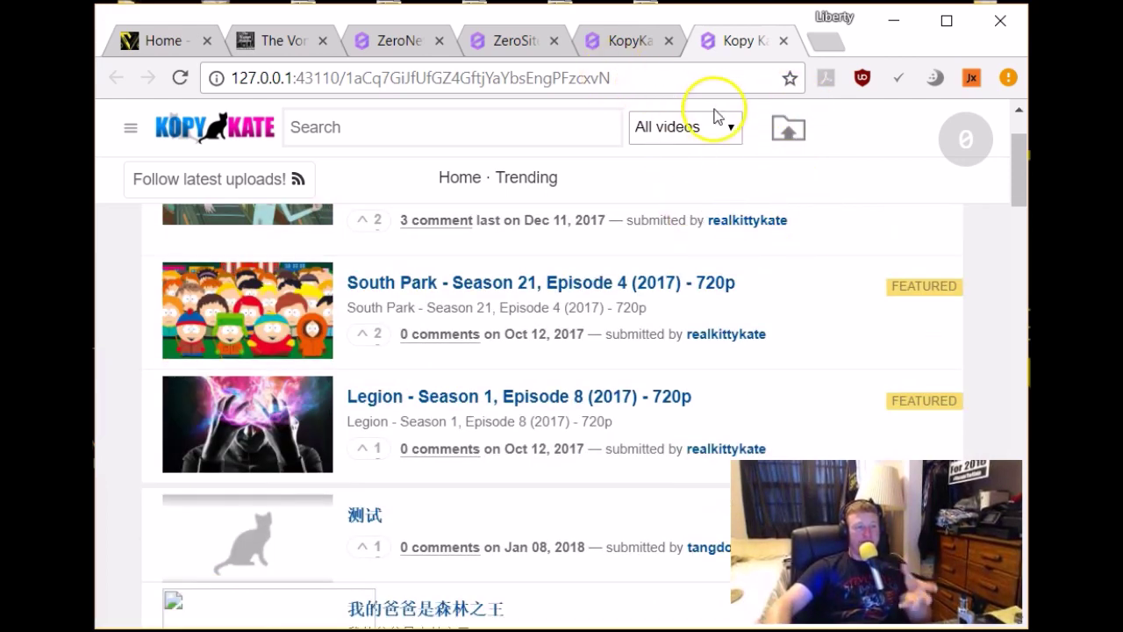
{"action": "left_click", "coordinate": [783, 40]}
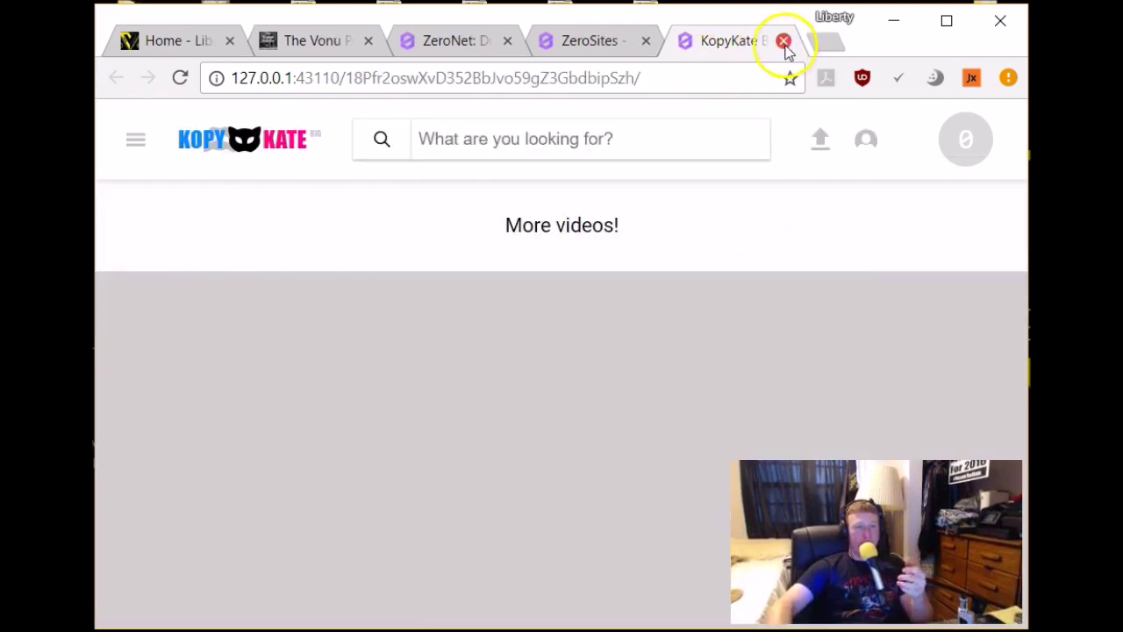
{"action": "left_click", "coordinate": [783, 41]}
Look through the Services, Forums, Boards, Chat, Video, Image and Guides categories of the ZeroSites directory
{"action": "scroll", "coordinate": [763, 321], "scroll_direction": "down", "scroll_amount": 3}
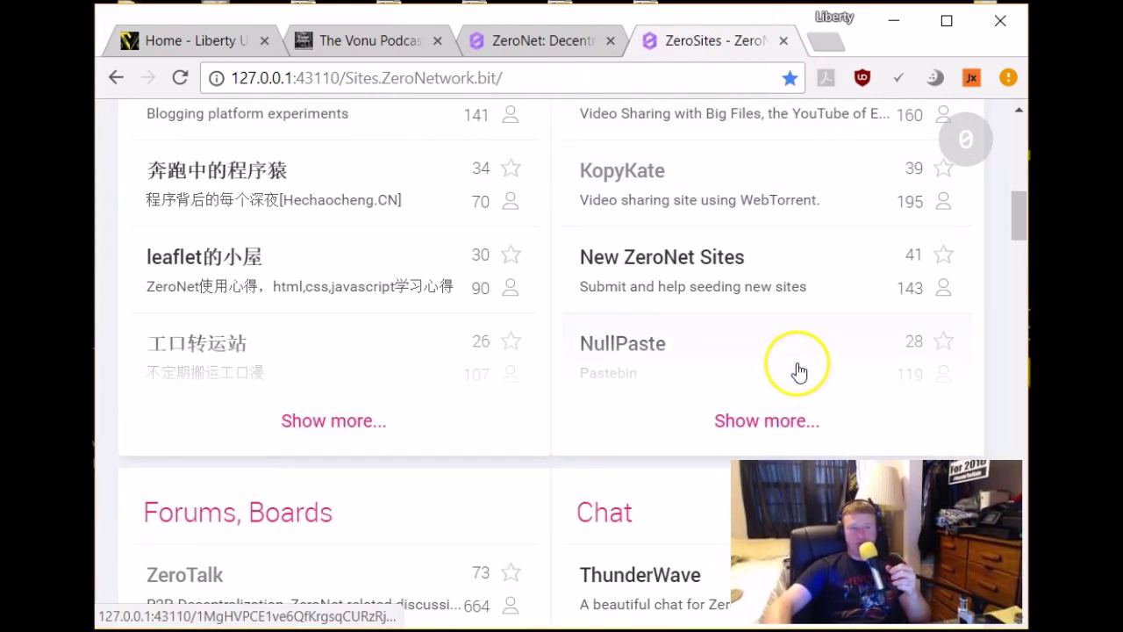
{"action": "scroll", "coordinate": [779, 369], "scroll_direction": "down", "scroll_amount": 3}
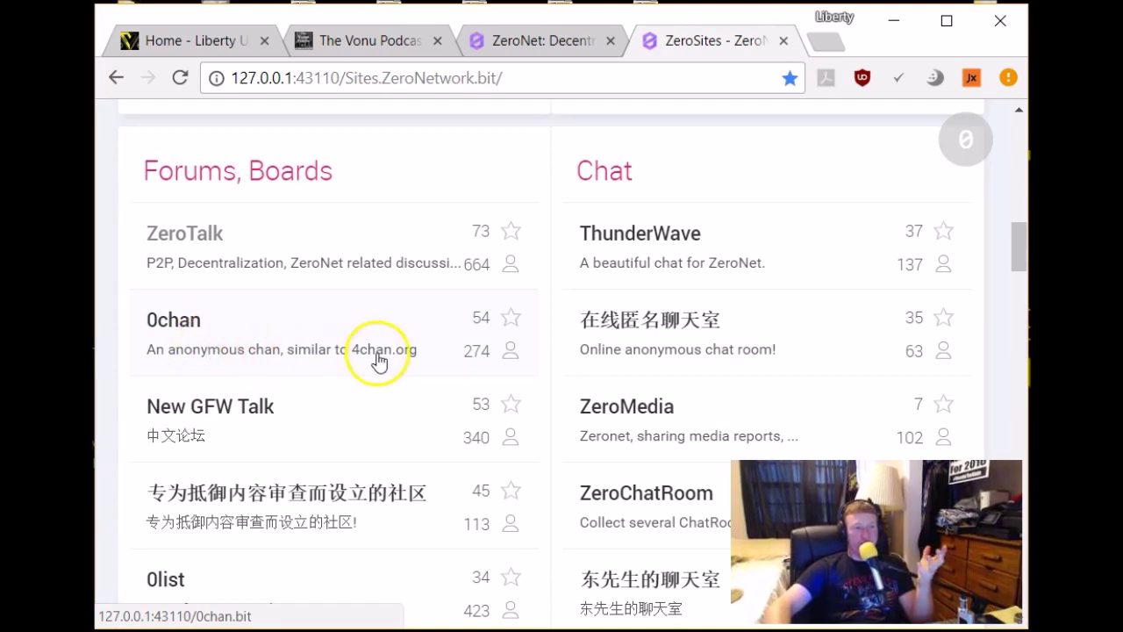
{"action": "scroll", "coordinate": [698, 395], "scroll_direction": "down", "scroll_amount": 2}
{"action": "scroll", "coordinate": [615, 395], "scroll_direction": "down", "scroll_amount": 1}
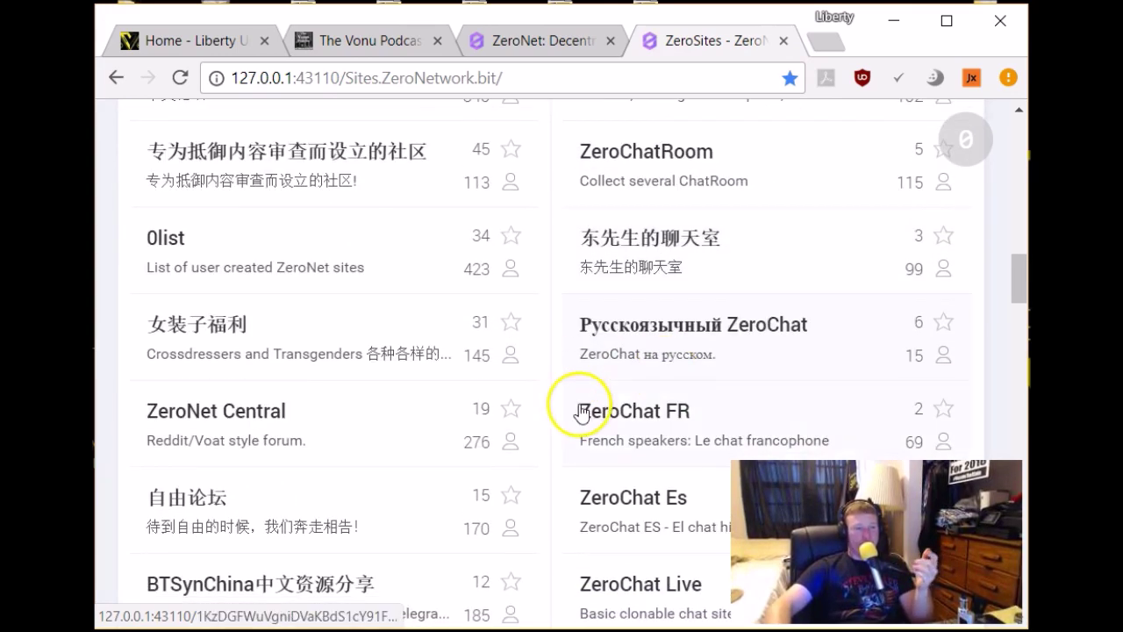
{"action": "scroll", "coordinate": [575, 417], "scroll_direction": "down", "scroll_amount": 1}
{"action": "scroll", "coordinate": [561, 425], "scroll_direction": "down", "scroll_amount": 3}
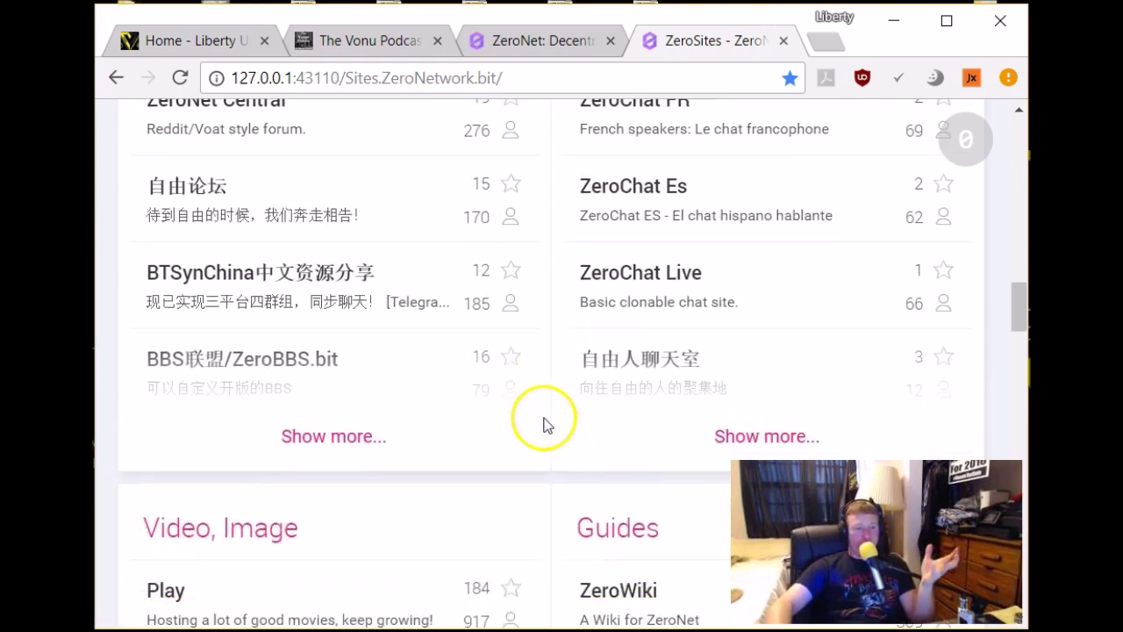
{"action": "scroll", "coordinate": [537, 428], "scroll_direction": "down", "scroll_amount": 1}
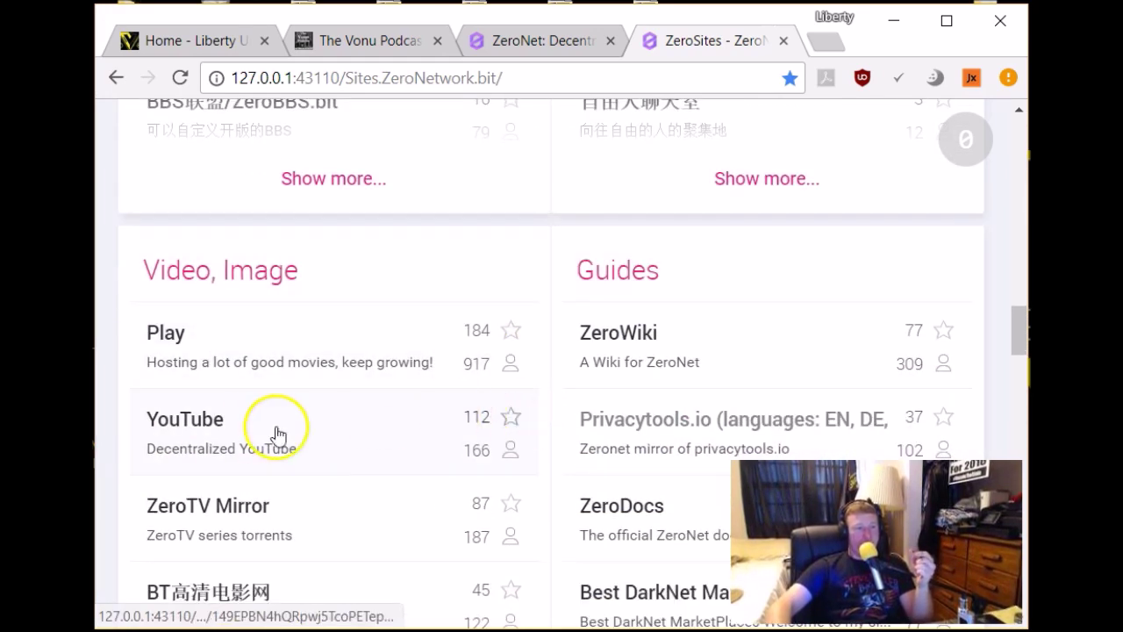
{"action": "scroll", "coordinate": [250, 449], "scroll_direction": "down", "scroll_amount": 1}
{"action": "scroll", "coordinate": [584, 477], "scroll_direction": "down", "scroll_amount": 2}
{"action": "scroll", "coordinate": [584, 476], "scroll_direction": "up", "scroll_amount": 10}
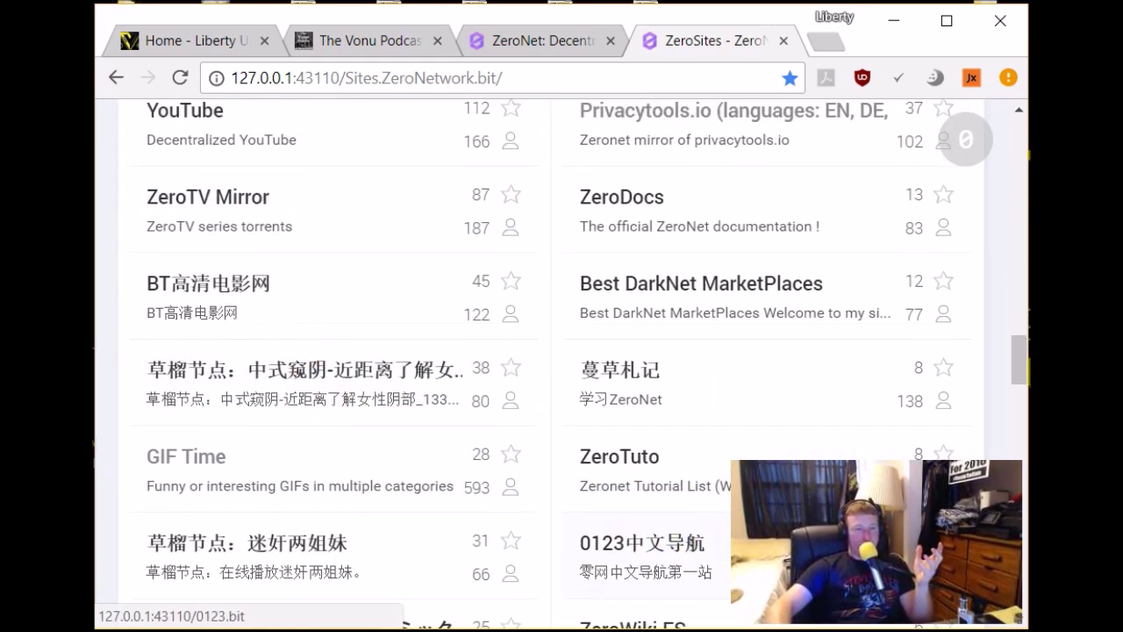
{"action": "scroll", "coordinate": [704, 289], "scroll_direction": "up", "scroll_amount": 4}
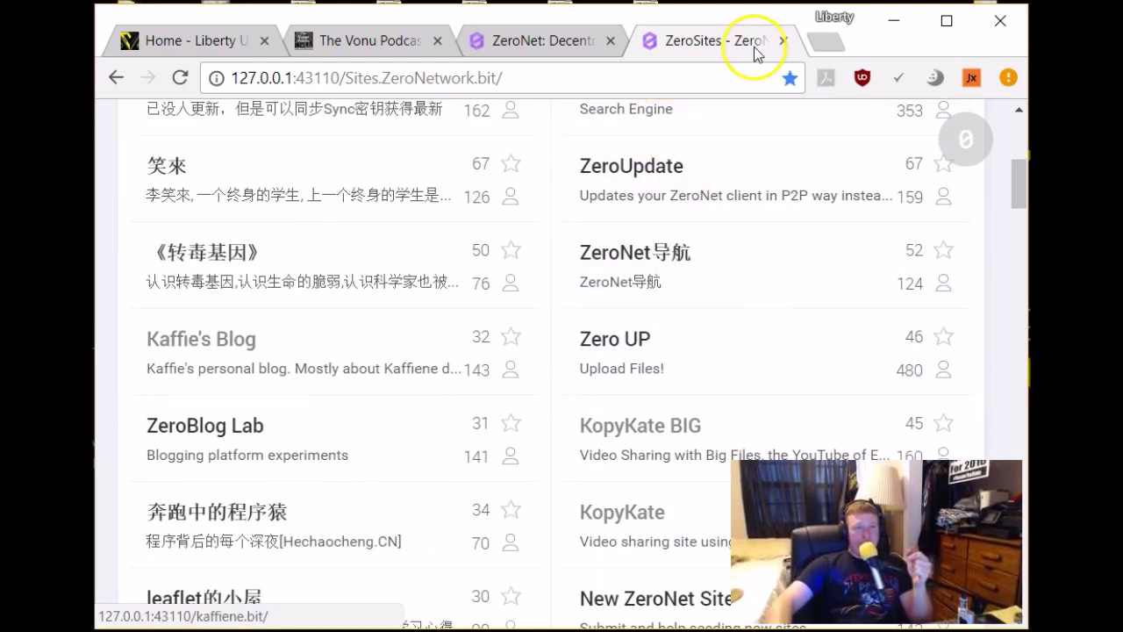
Close ZeroSites and launch ZeroNet again from its program folder in File Explorer so that ZeroHello opens
{"action": "key", "text": "ctrl+w"}
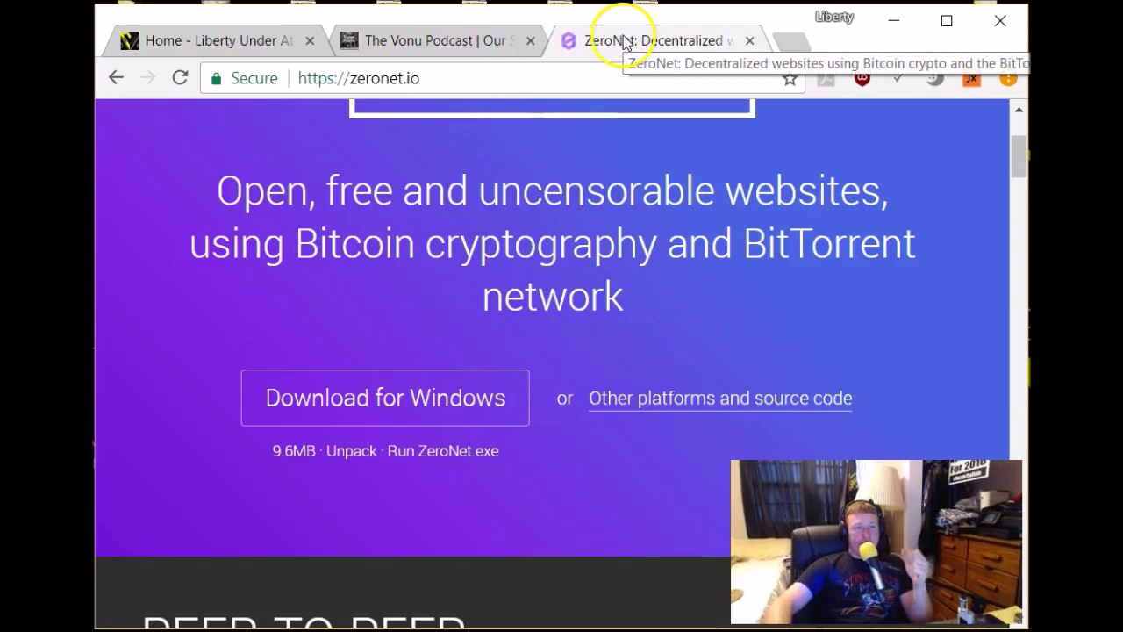
{"action": "left_click", "coordinate": [508, 44]}
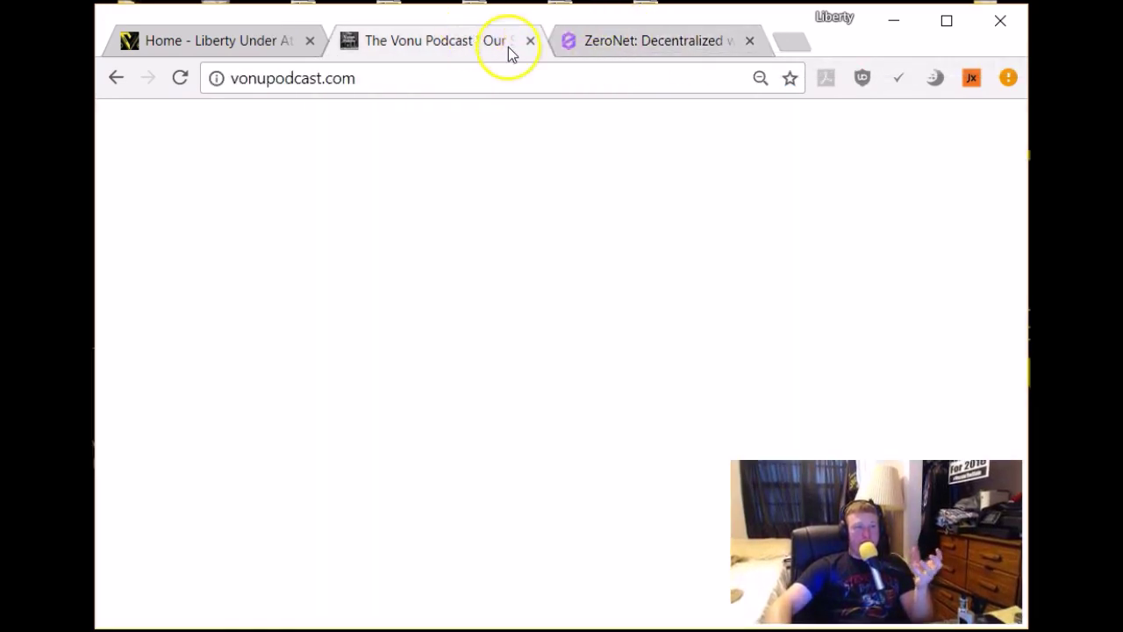
{"action": "left_click", "coordinate": [650, 46]}
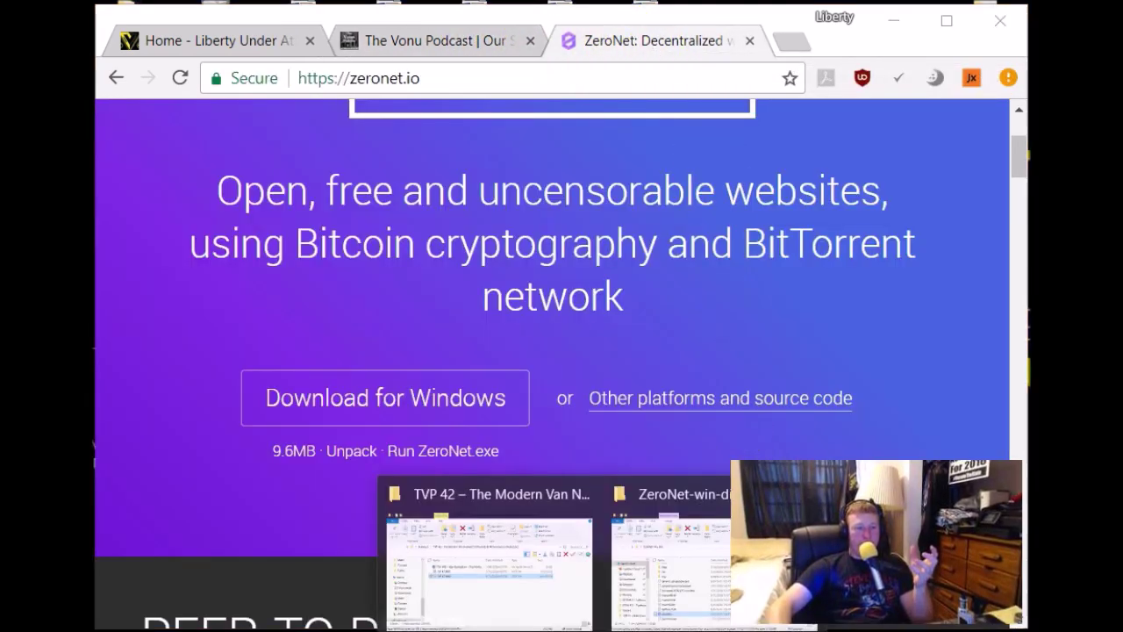
{"action": "left_click", "coordinate": [630, 572]}
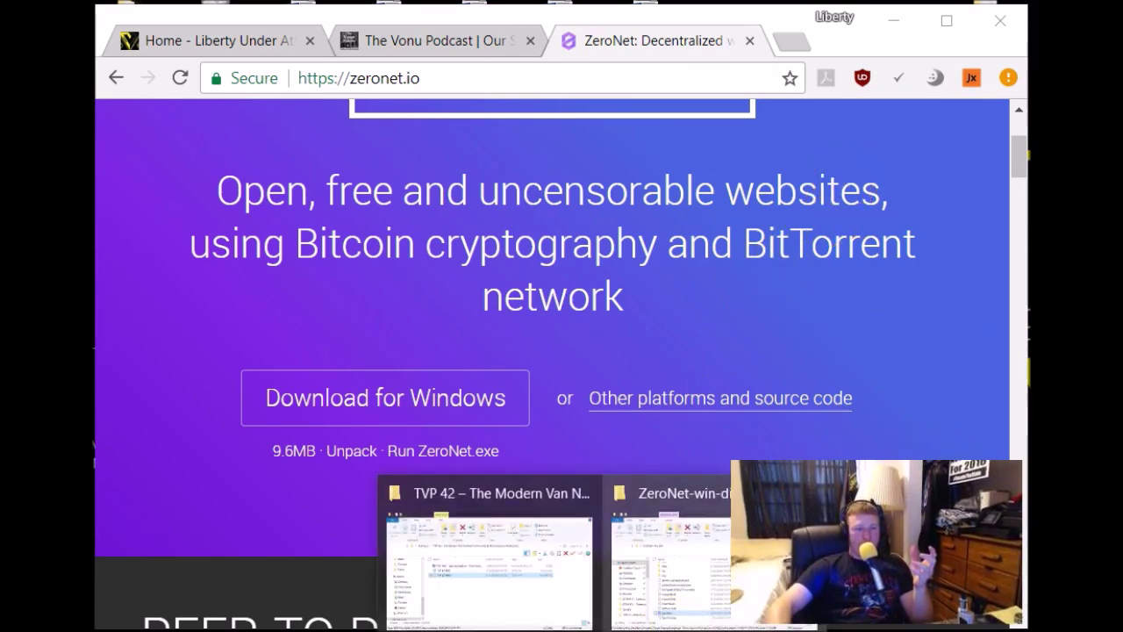
{"action": "left_click", "coordinate": [649, 496]}
{"action": "double_click", "coordinate": [439, 542]}
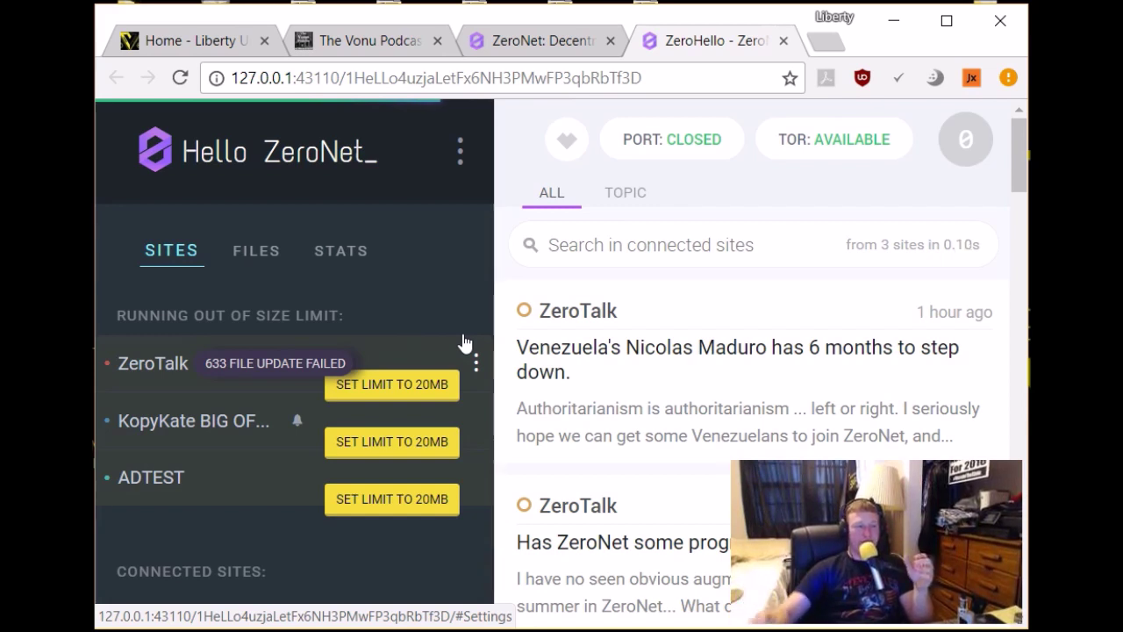
Open the ZeroSites directory from ZeroHello and bring up its form for submitting a new site
{"action": "scroll", "coordinate": [509, 325], "scroll_direction": "down", "scroll_amount": 2}
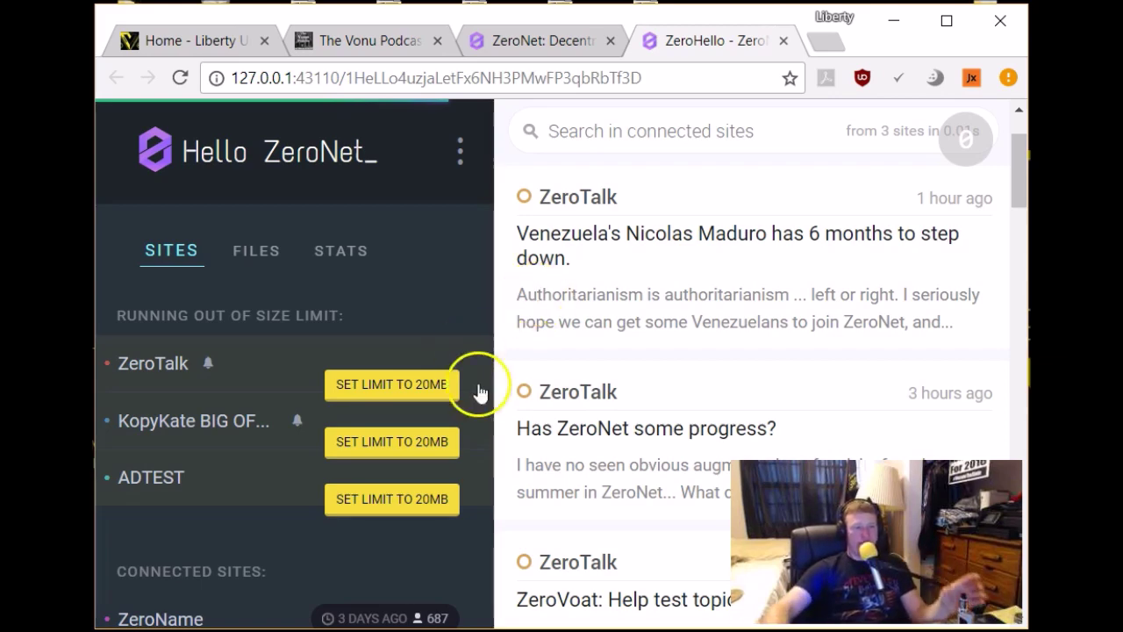
{"action": "scroll", "coordinate": [693, 377], "scroll_direction": "up", "scroll_amount": 2}
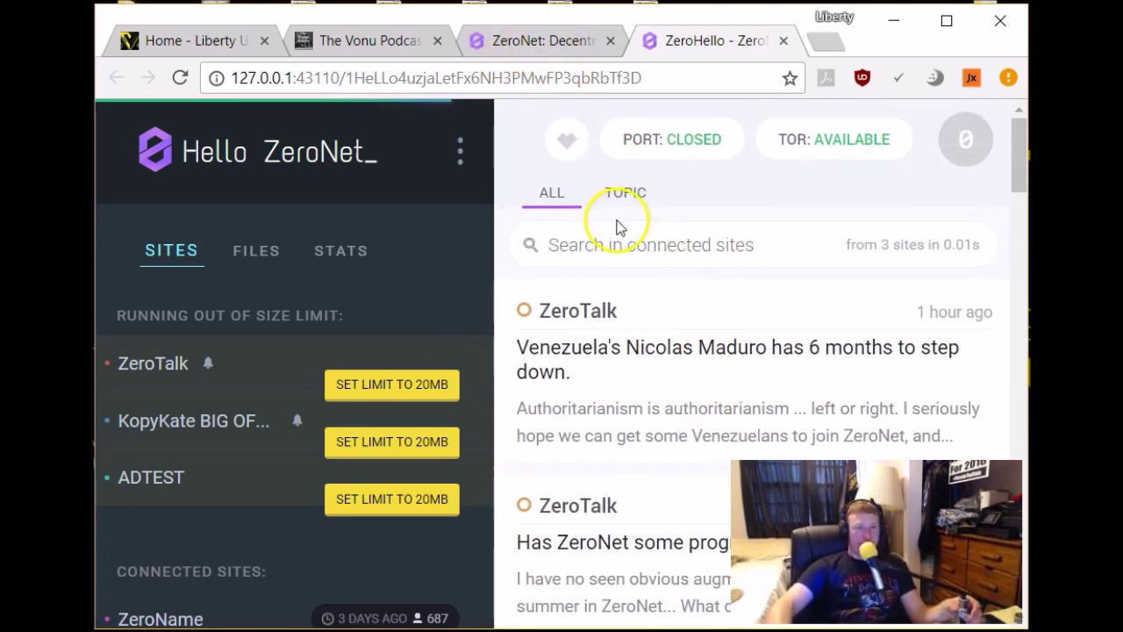
{"action": "scroll", "coordinate": [351, 333], "scroll_direction": "down", "scroll_amount": 4}
{"action": "left_click", "coordinate": [201, 409]}
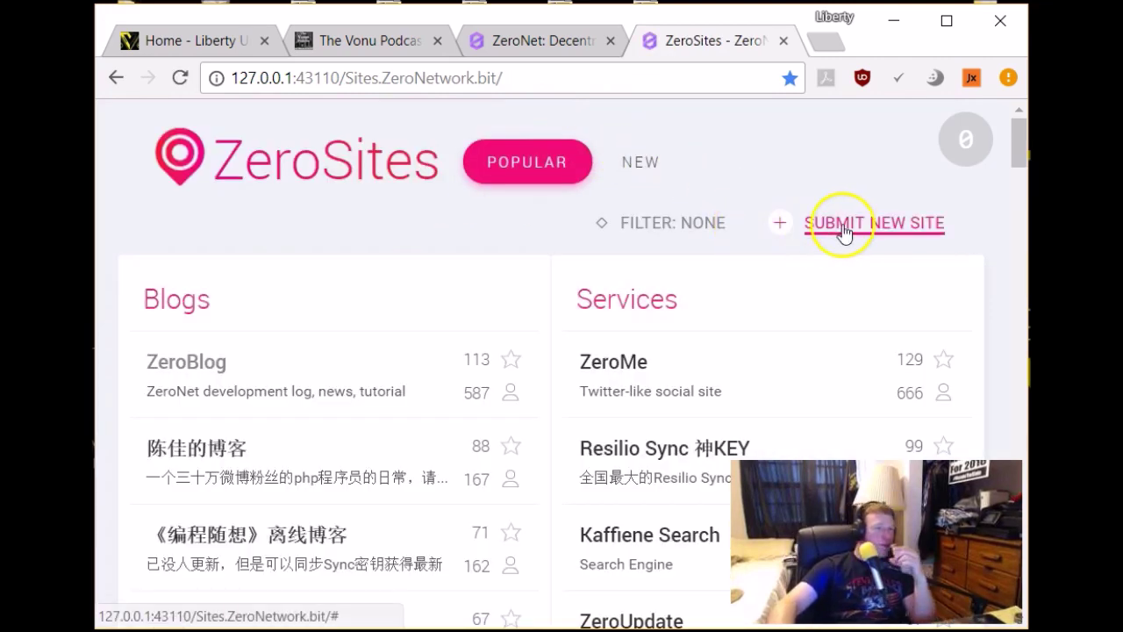
{"action": "left_click", "coordinate": [855, 230]}
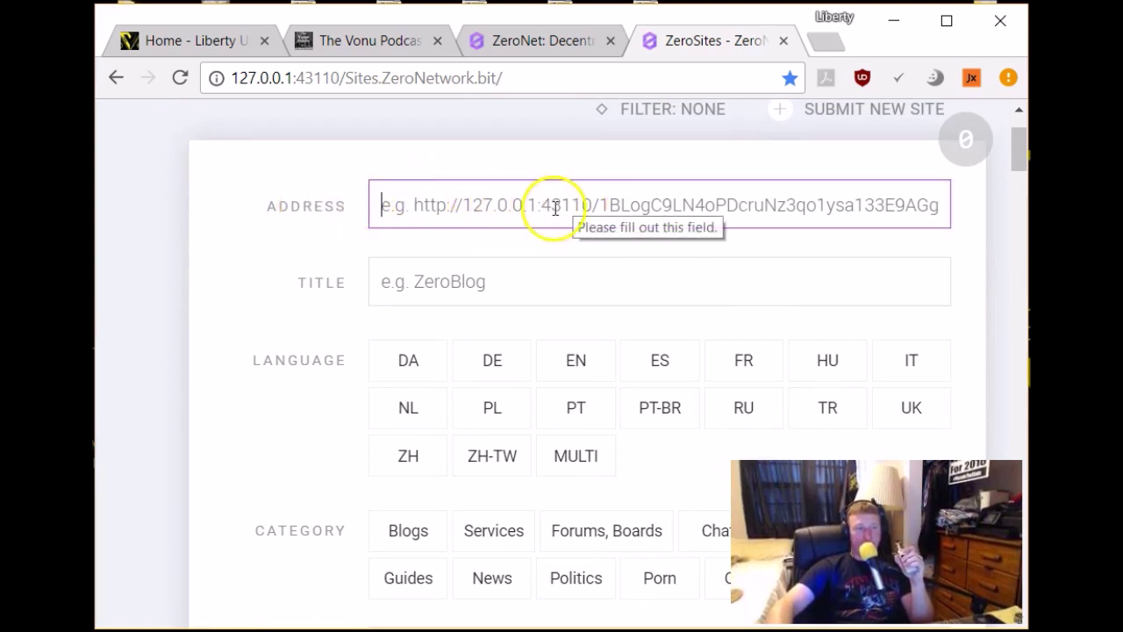
{"action": "left_click", "coordinate": [586, 213]}
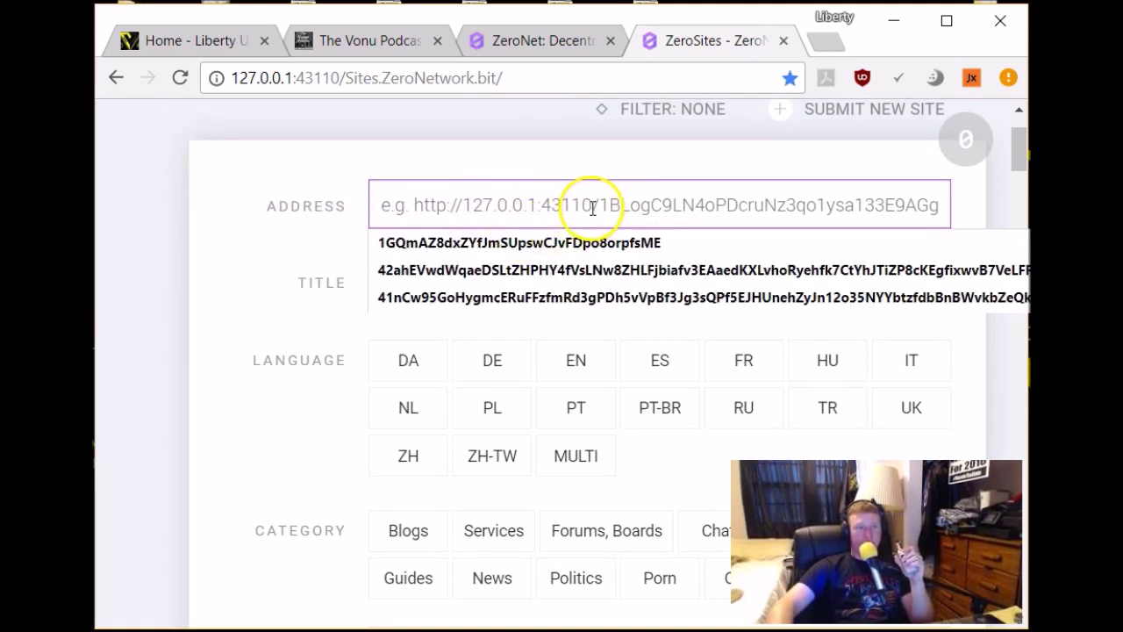
{"action": "double_click", "coordinate": [347, 80]}
{"action": "double_click", "coordinate": [329, 81]}
{"action": "left_click", "coordinate": [339, 79]}
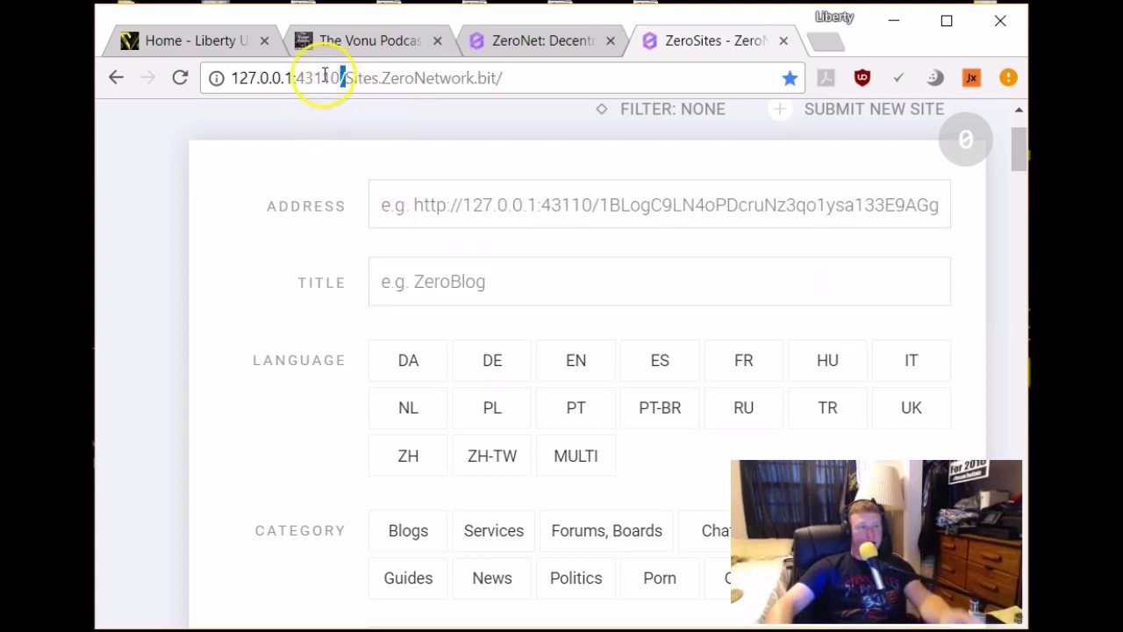
{"action": "left_click_drag", "start_coordinate": [325, 75], "coordinate": [231, 80]}
{"action": "key", "text": "ctrl+c"}
{"action": "left_click", "coordinate": [581, 204]}
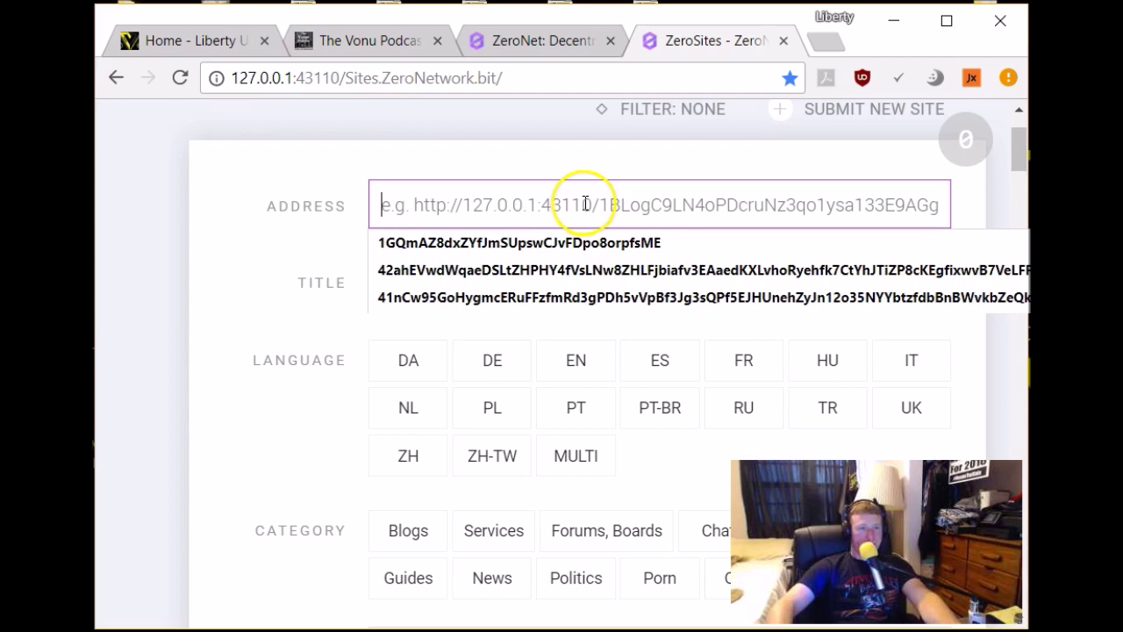
{"action": "key", "text": "ctrl+v"}
{"action": "scroll", "coordinate": [793, 251], "scroll_direction": "up", "scroll_amount": 1}
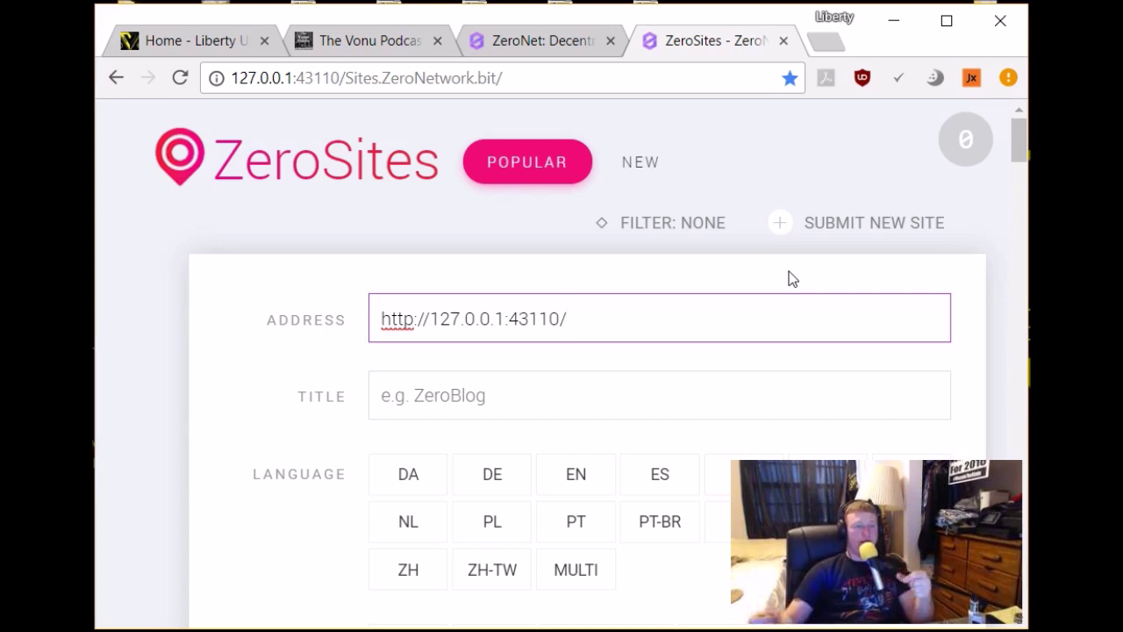
{"action": "left_click_drag", "start_coordinate": [614, 318], "coordinate": [381, 319]}
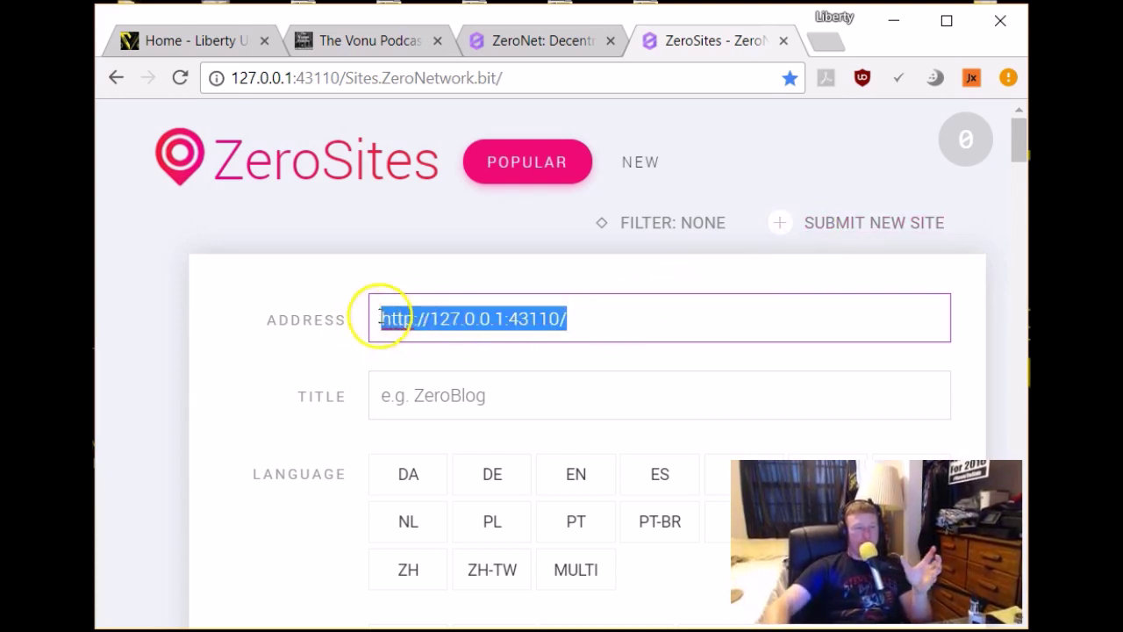
{"action": "left_click", "coordinate": [415, 319]}
{"action": "left_click", "coordinate": [562, 319]}
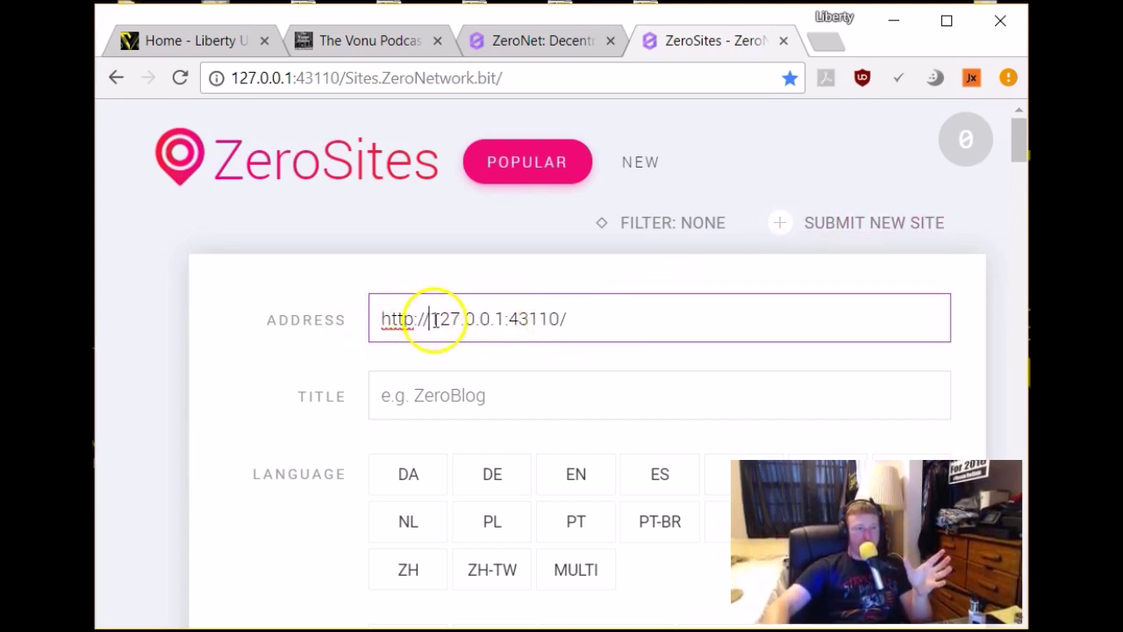
{"action": "double_click", "coordinate": [393, 319]}
{"action": "left_click", "coordinate": [403, 319]}
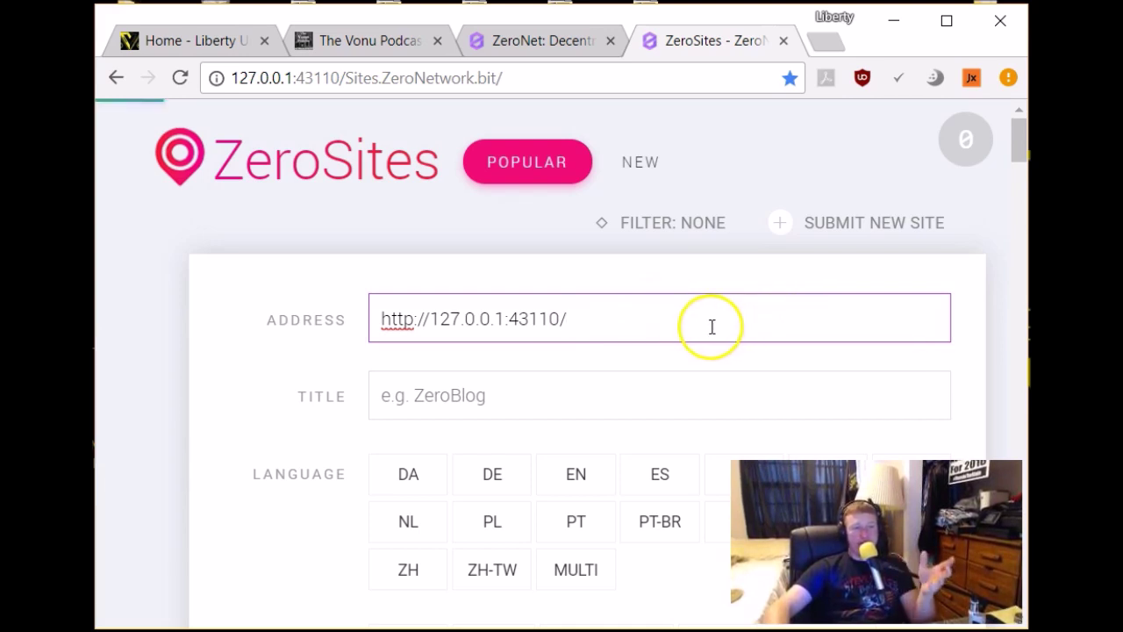
Enter "Test Website for Video" as the title of the new site submission
{"action": "scroll", "coordinate": [614, 322], "scroll_direction": "down", "scroll_amount": 1}
{"action": "left_click", "coordinate": [531, 296]}
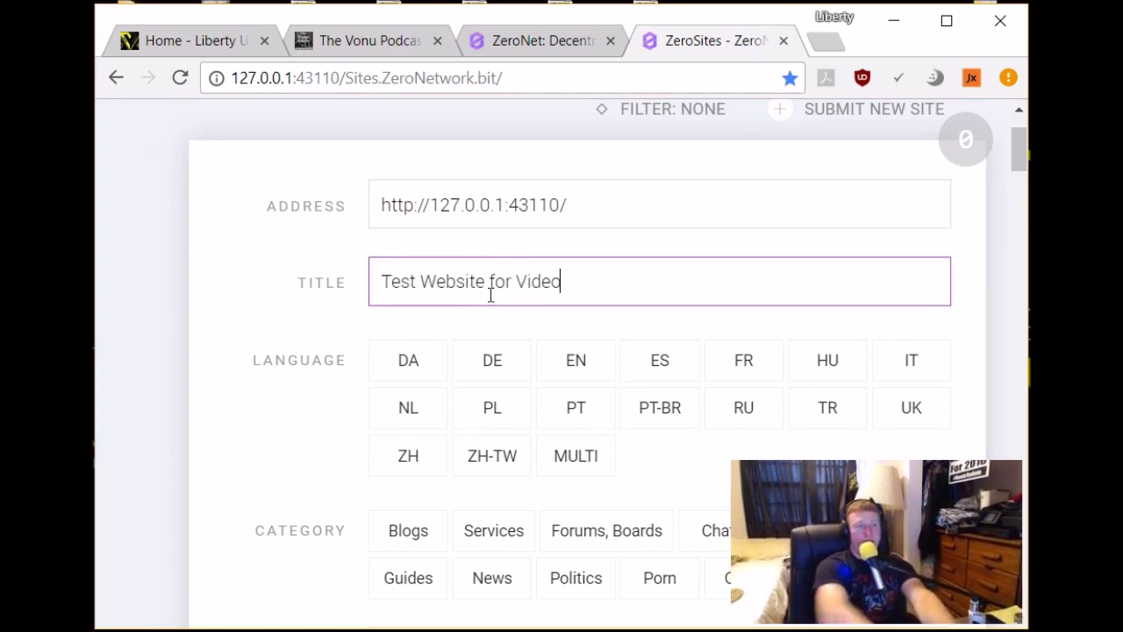
Search Google for "create bitcoin addresses" in a new browser tab
{"action": "left_click", "coordinate": [837, 42]}
{"action": "type", "text": "create "}
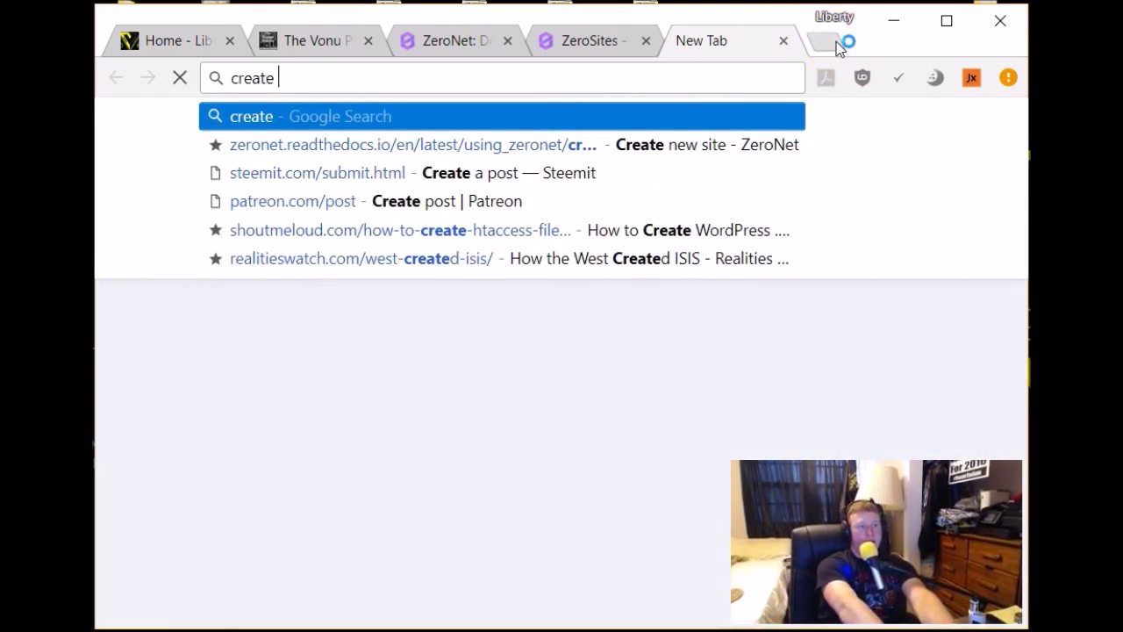
{"action": "type", "text": "bitcoin a"}
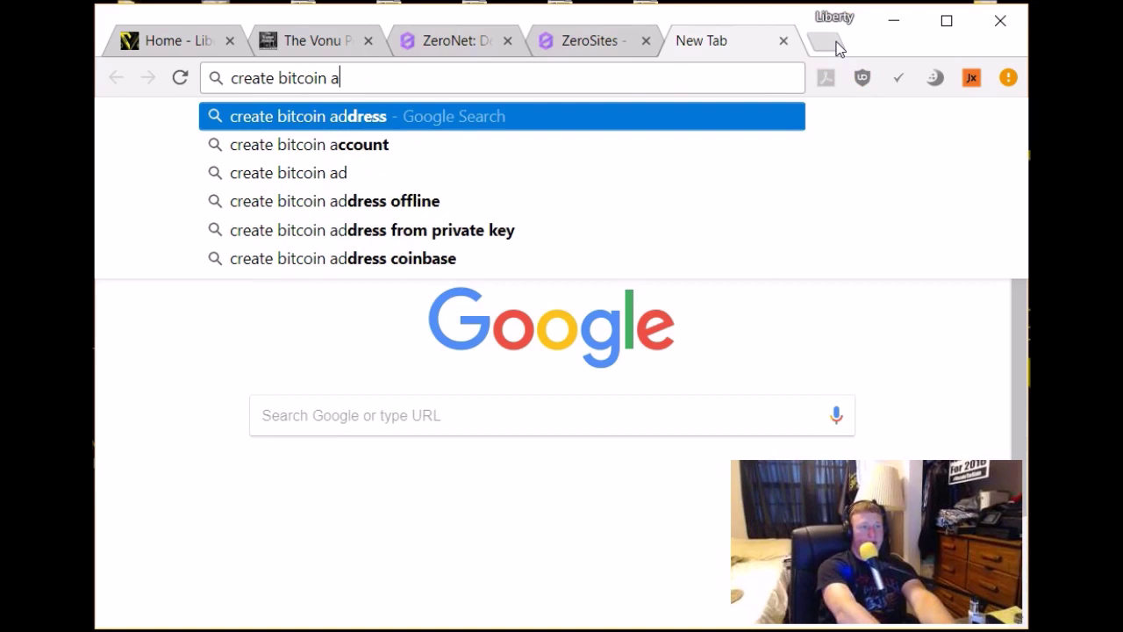
{"action": "type", "text": "ddressess"}
{"action": "key", "text": "Return"}
{"action": "left_click", "coordinate": [760, 28]}
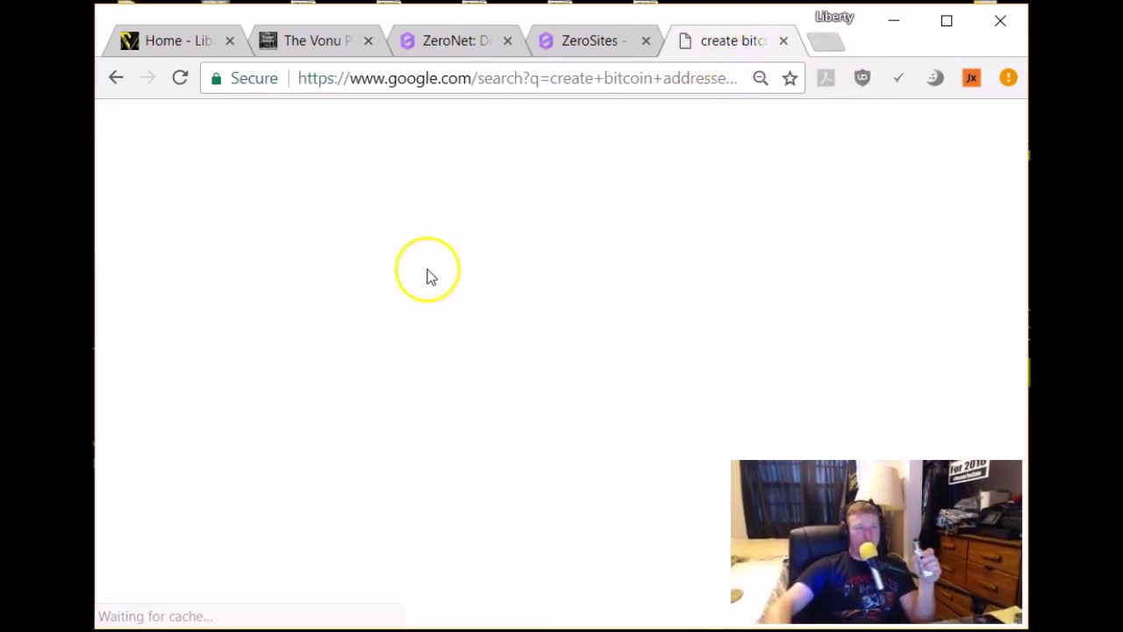
Open the BitAddress site from the search results and generate a new Bitcoin wallet address using pointer movement for randomness
{"action": "scroll", "coordinate": [395, 316], "scroll_direction": "down", "scroll_amount": 5}
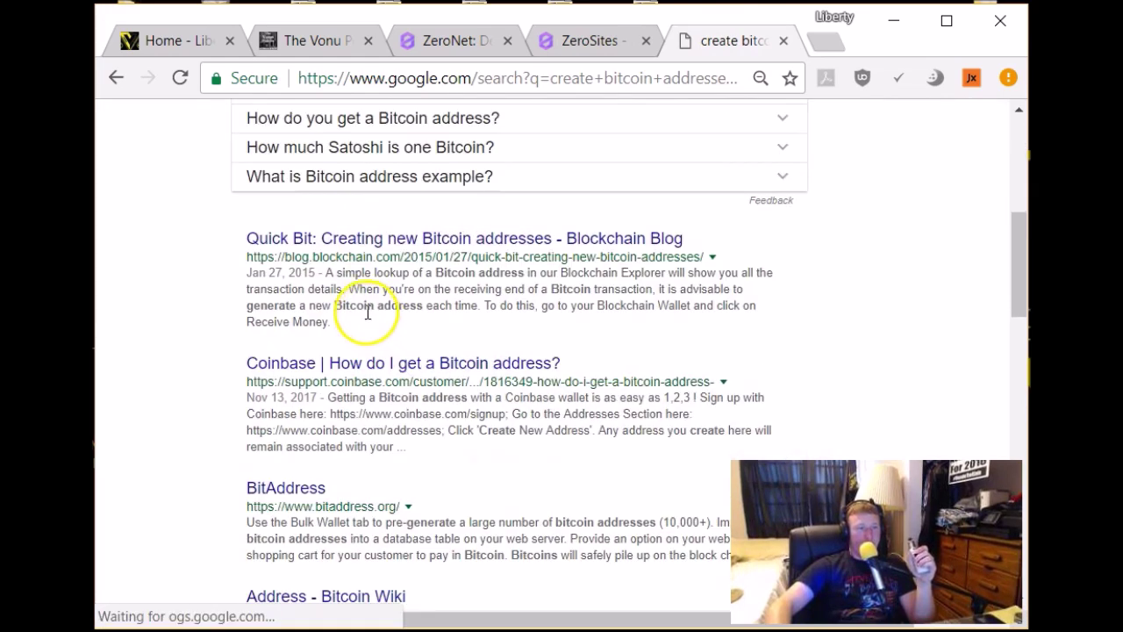
{"action": "scroll", "coordinate": [351, 371], "scroll_direction": "down", "scroll_amount": 2}
{"action": "left_click", "coordinate": [285, 374]}
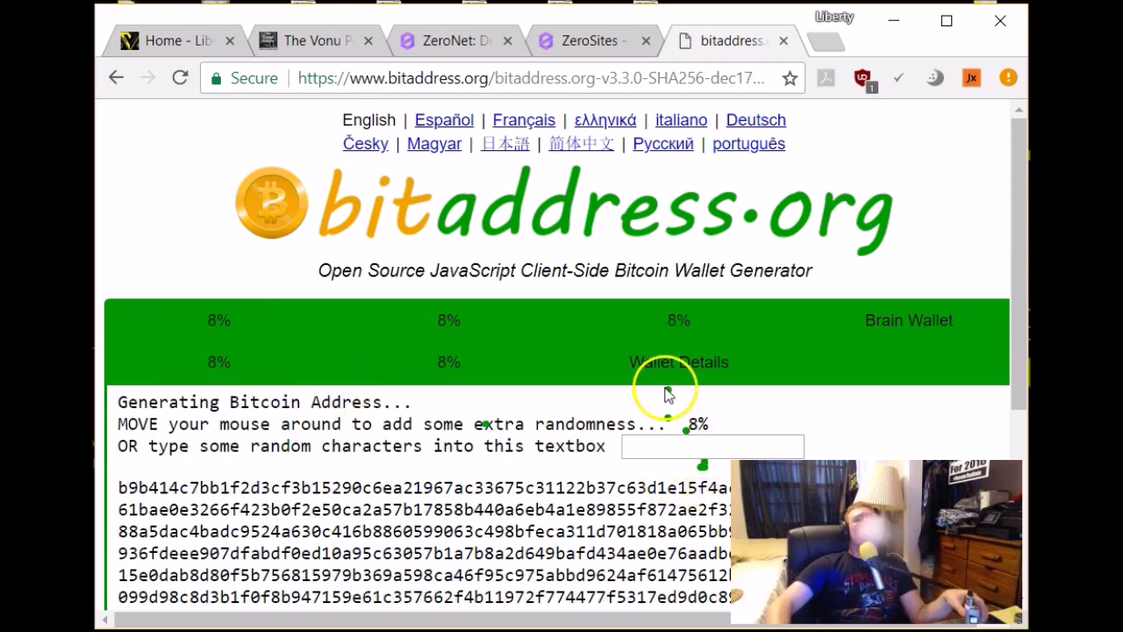
{"action": "scroll", "coordinate": [638, 348], "scroll_direction": "down", "scroll_amount": 2}
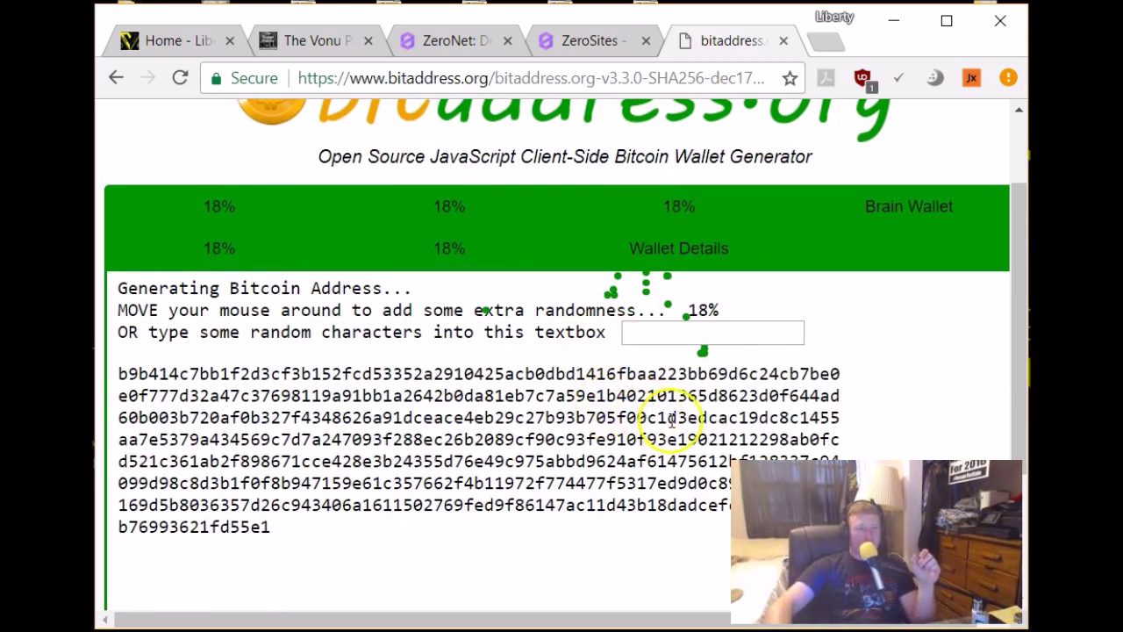
{"action": "triple_click", "coordinate": [513, 430]}
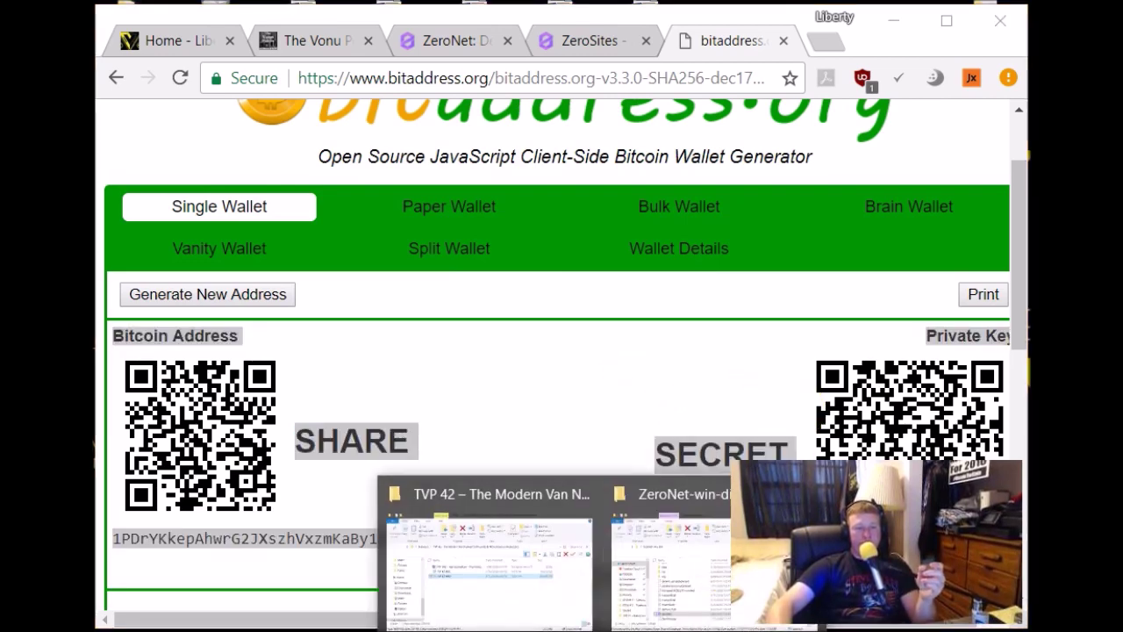
Switch to File Explorer's ZeroNet-win-dist window and open the first site folder inside the data folder
{"action": "left_click", "coordinate": [702, 564]}
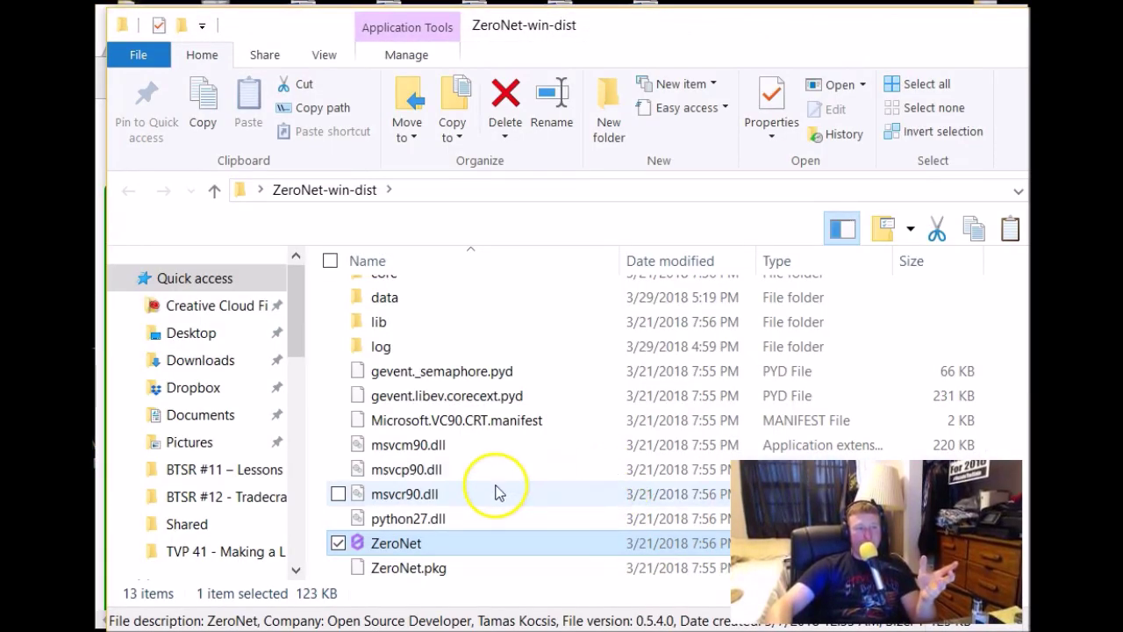
{"action": "scroll", "coordinate": [481, 521], "scroll_direction": "up", "scroll_amount": 1}
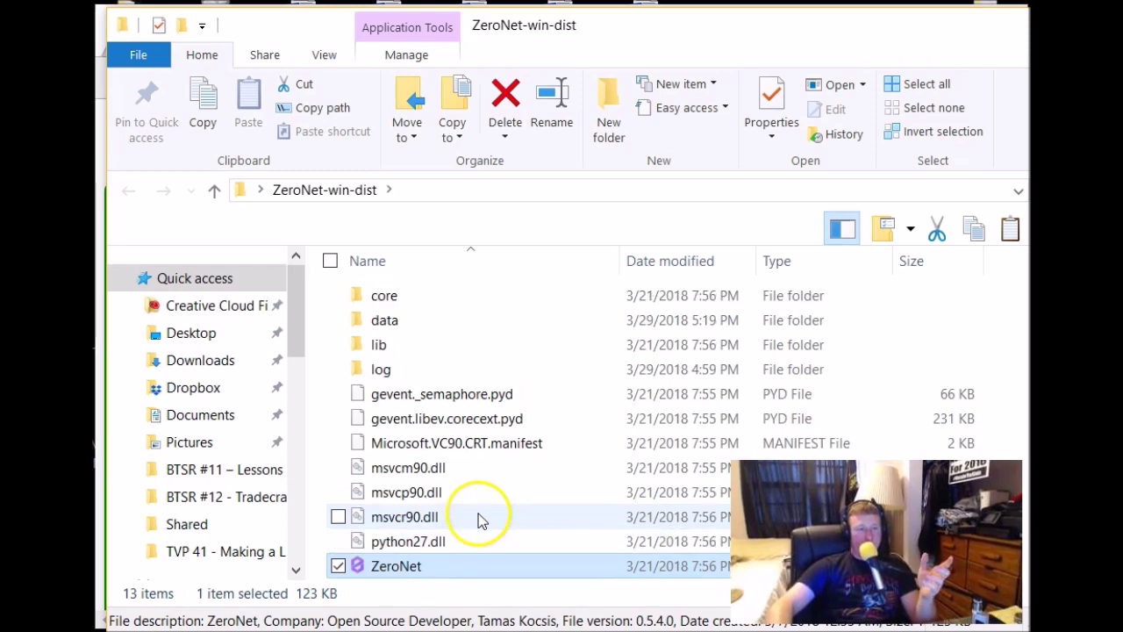
{"action": "double_click", "coordinate": [397, 321]}
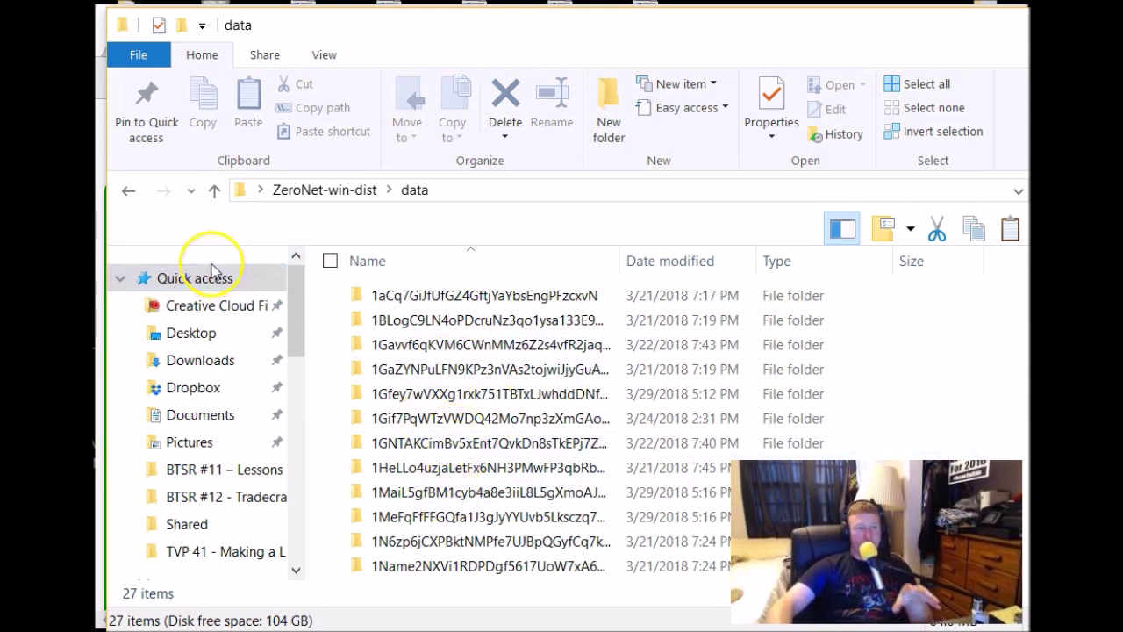
{"action": "double_click", "coordinate": [457, 298]}
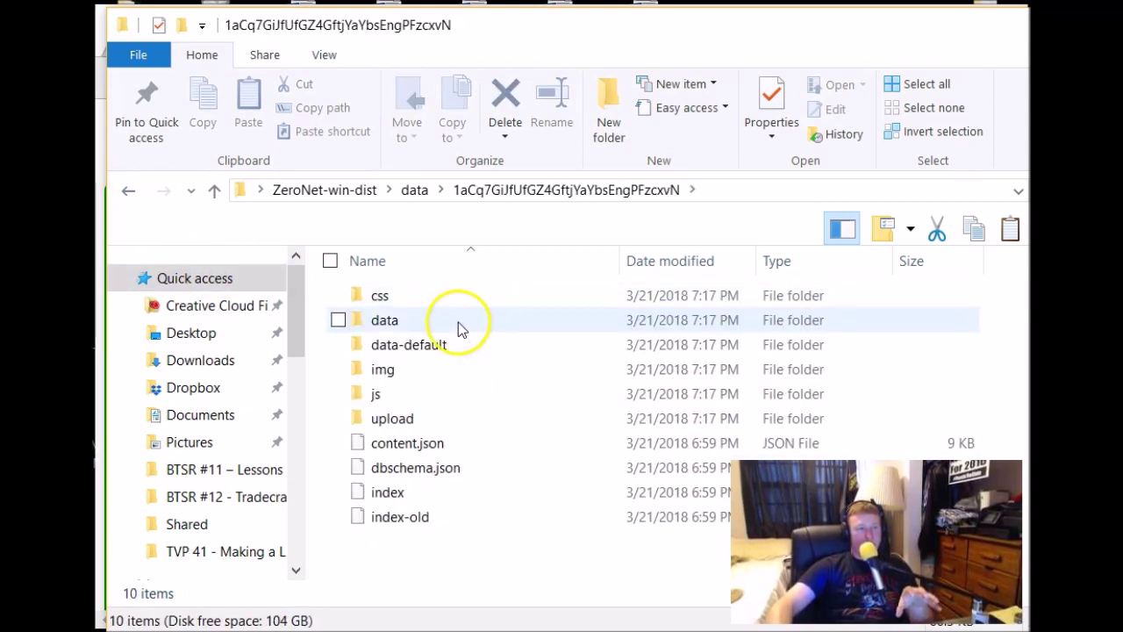
Examine the site's files, going over the css, data, data-default and img folders and content.json
{"action": "left_click", "coordinate": [381, 294]}
{"action": "left_click", "coordinate": [387, 323]}
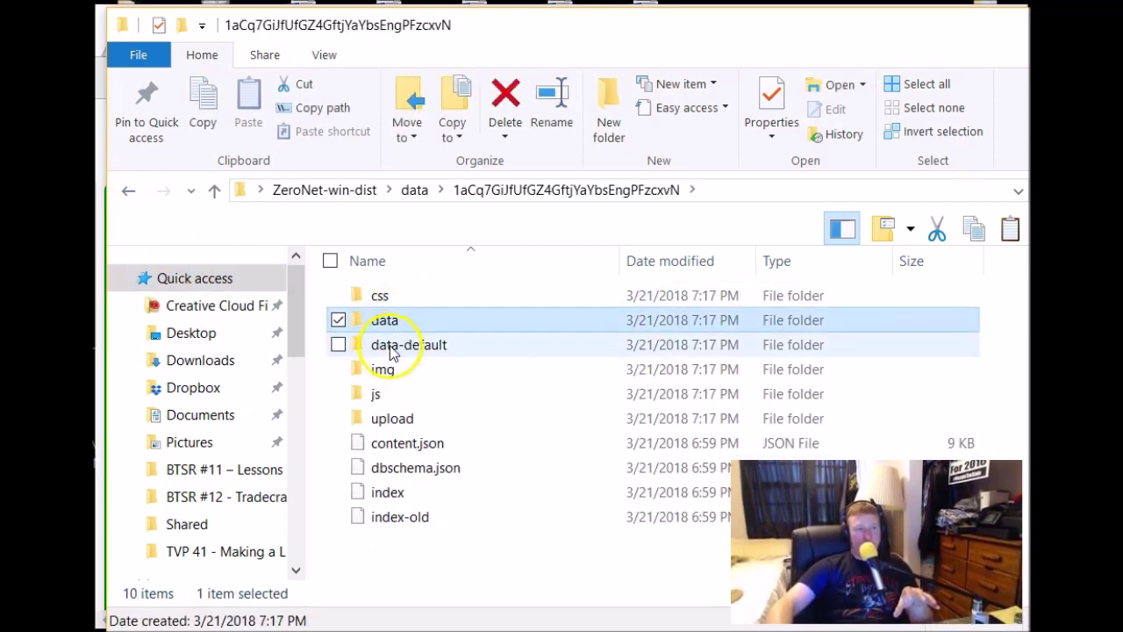
{"action": "left_click", "coordinate": [388, 372]}
{"action": "left_click", "coordinate": [399, 347]}
{"action": "left_click", "coordinate": [380, 317]}
{"action": "left_click", "coordinate": [386, 297]}
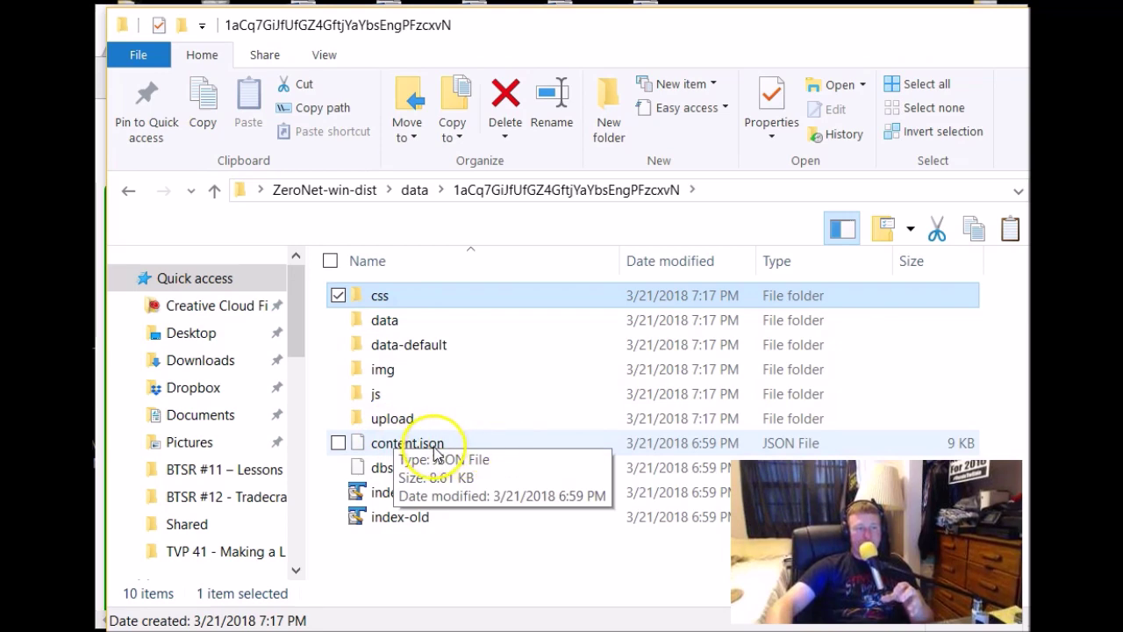
{"action": "left_click", "coordinate": [465, 446]}
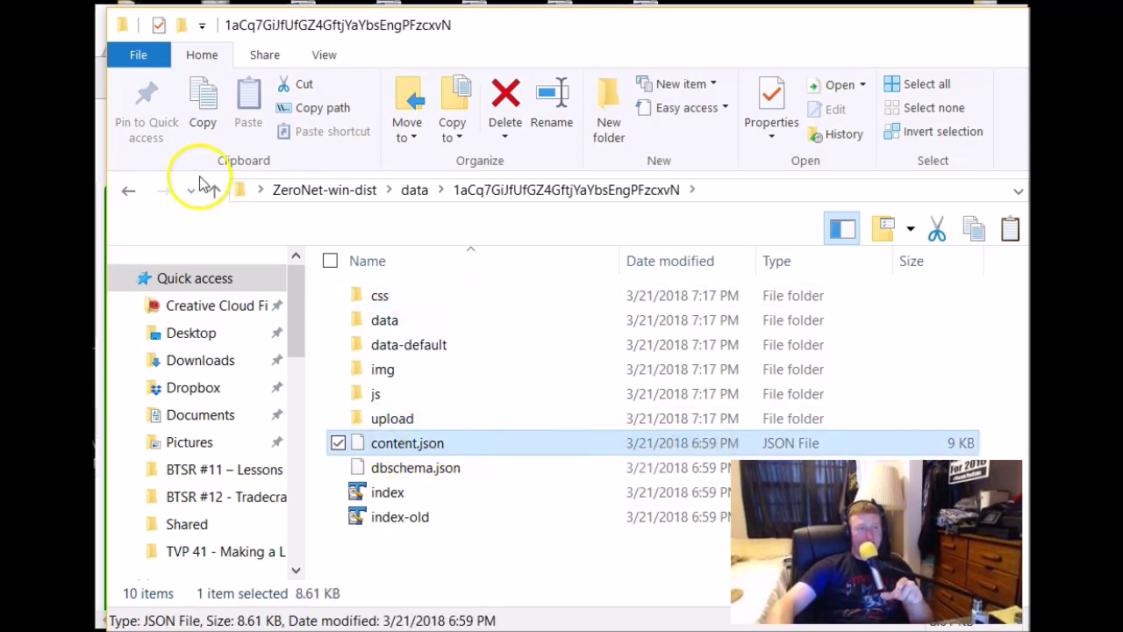
Go back to the data folder to look over the other site folders, and return to ZeroNet-win-dist
{"action": "left_click", "coordinate": [130, 190]}
{"action": "scroll", "coordinate": [360, 296], "scroll_direction": "down", "scroll_amount": 3}
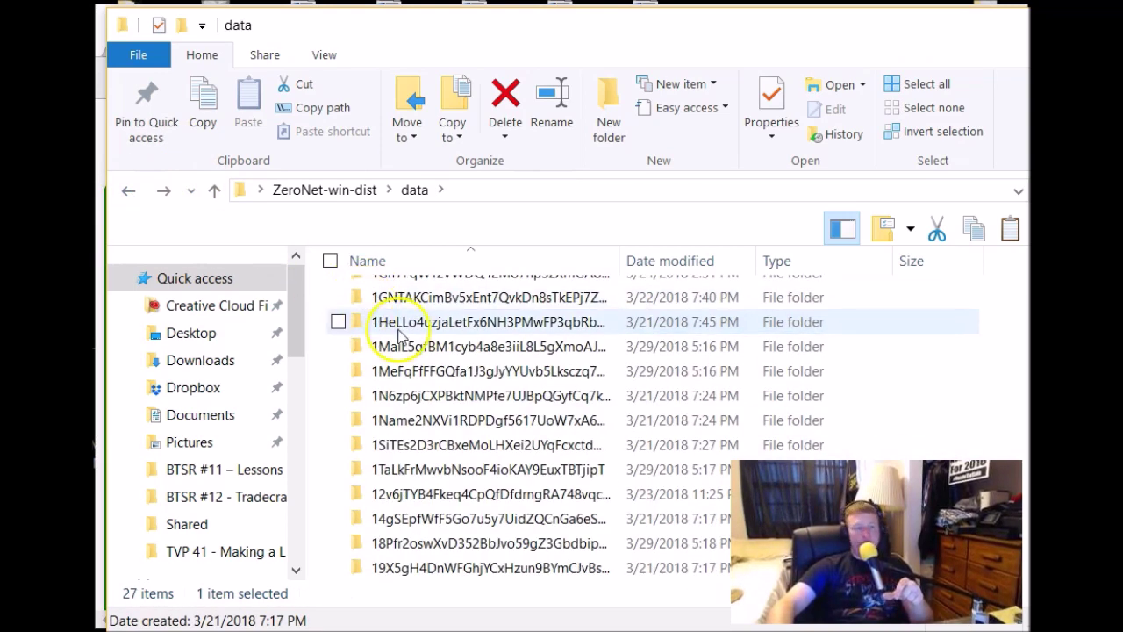
{"action": "left_click", "coordinate": [145, 192]}
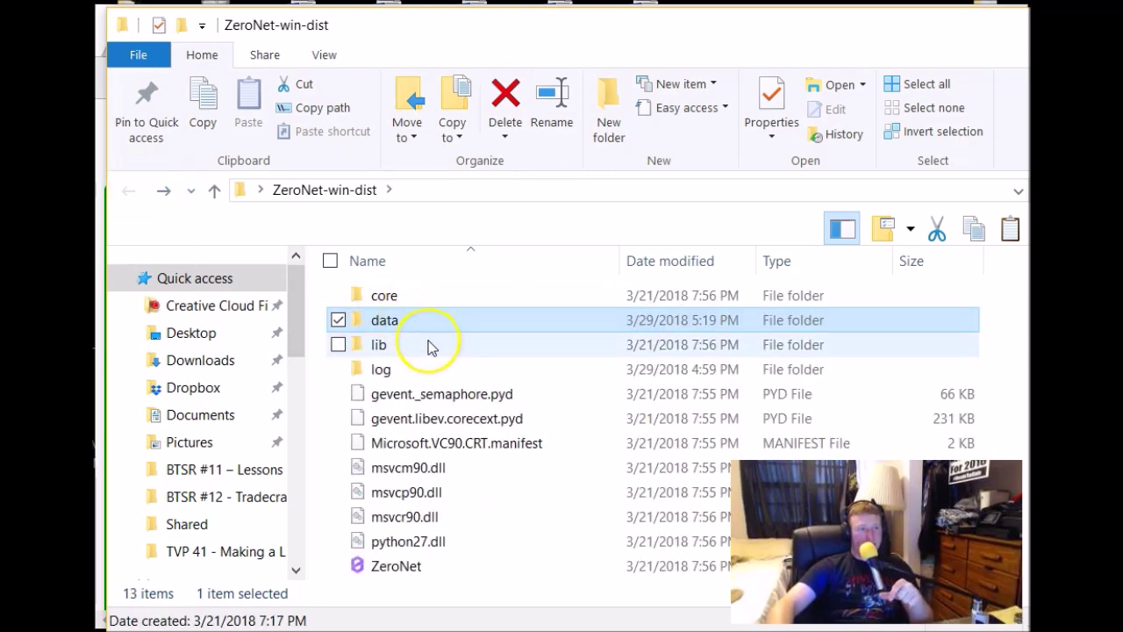
{"action": "scroll", "coordinate": [419, 360], "scroll_direction": "down", "scroll_amount": 1}
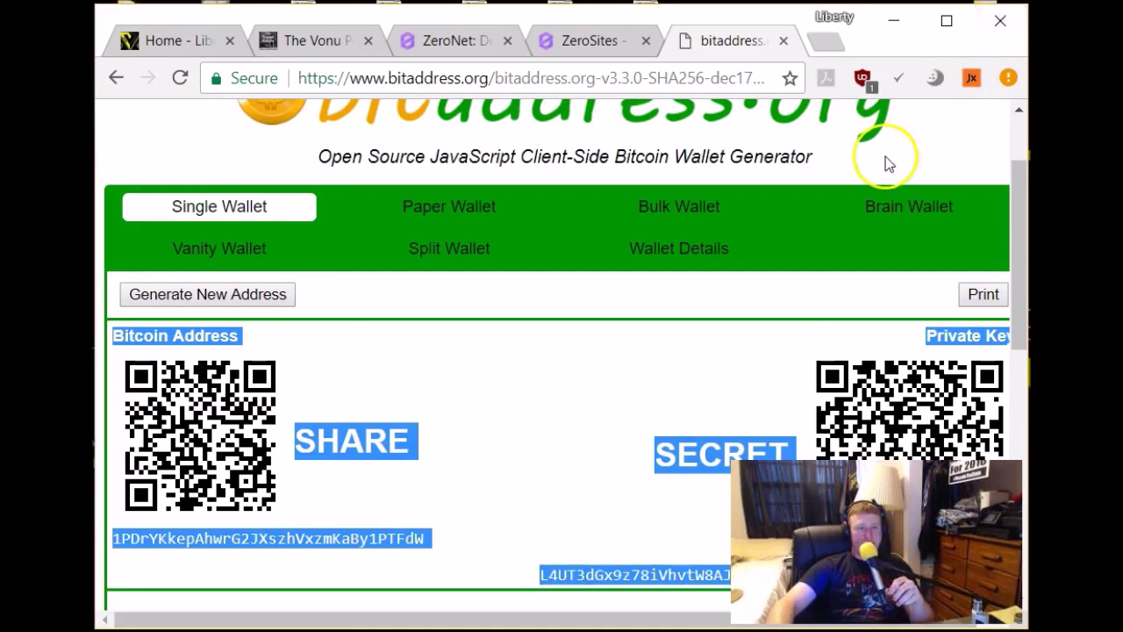
In Chrome, copy the generated public Bitcoin address marked SHARE on the BitAddress page
{"action": "scroll", "coordinate": [682, 409], "scroll_direction": "down", "scroll_amount": 2}
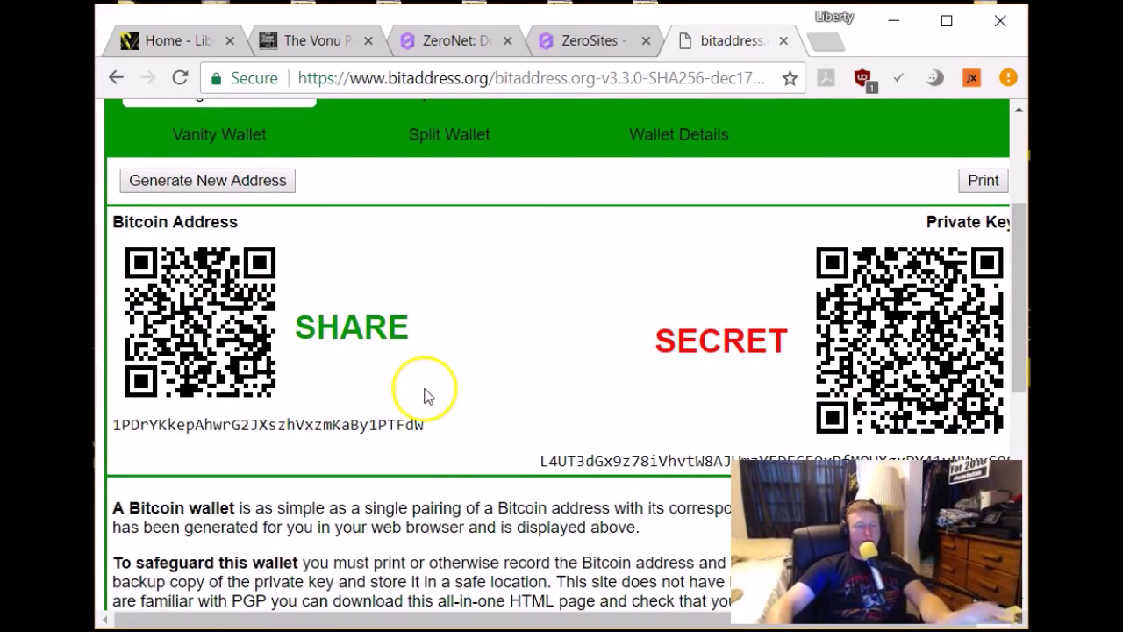
{"action": "scroll", "coordinate": [426, 394], "scroll_direction": "up", "scroll_amount": 2}
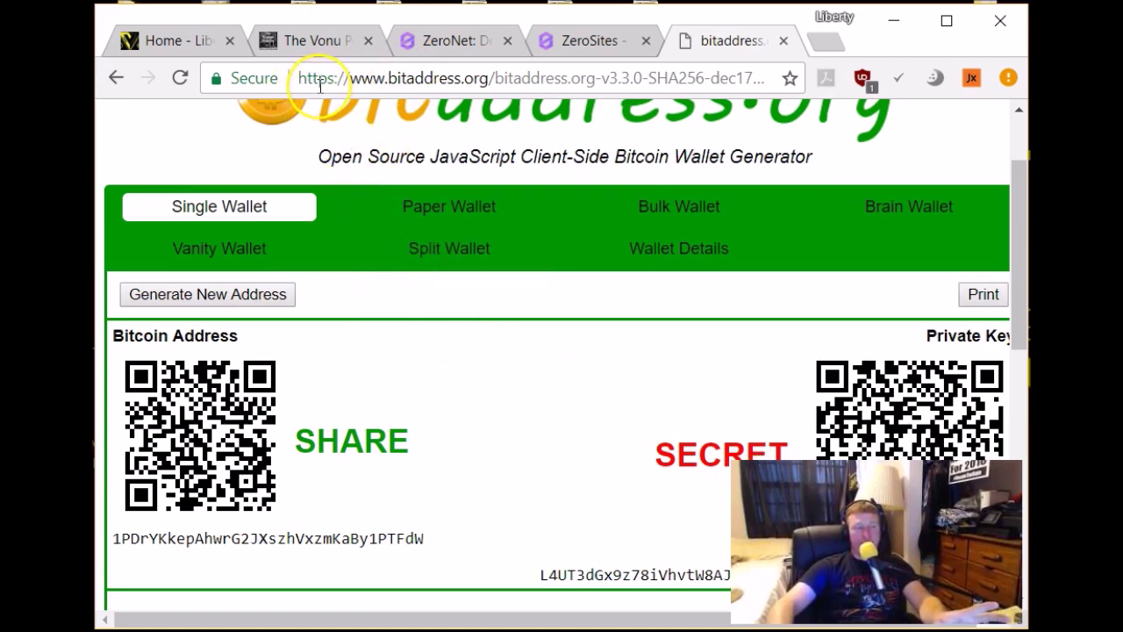
{"action": "scroll", "coordinate": [321, 158], "scroll_direction": "down", "scroll_amount": 2}
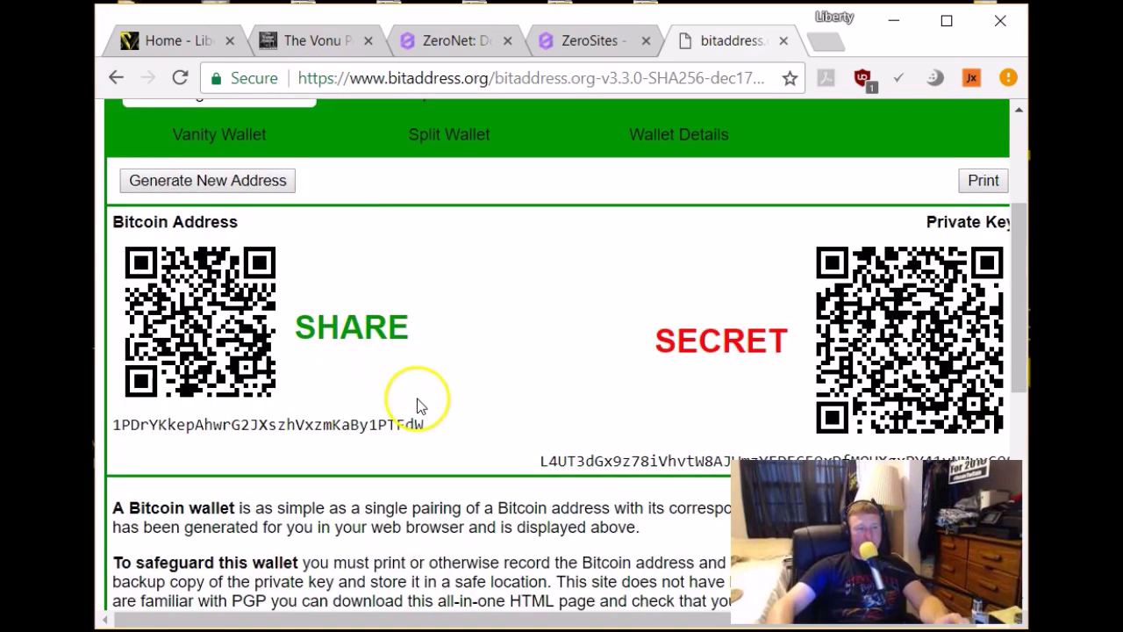
{"action": "left_click_drag", "start_coordinate": [349, 431], "coordinate": [427, 436]}
{"action": "left_click", "coordinate": [414, 430]}
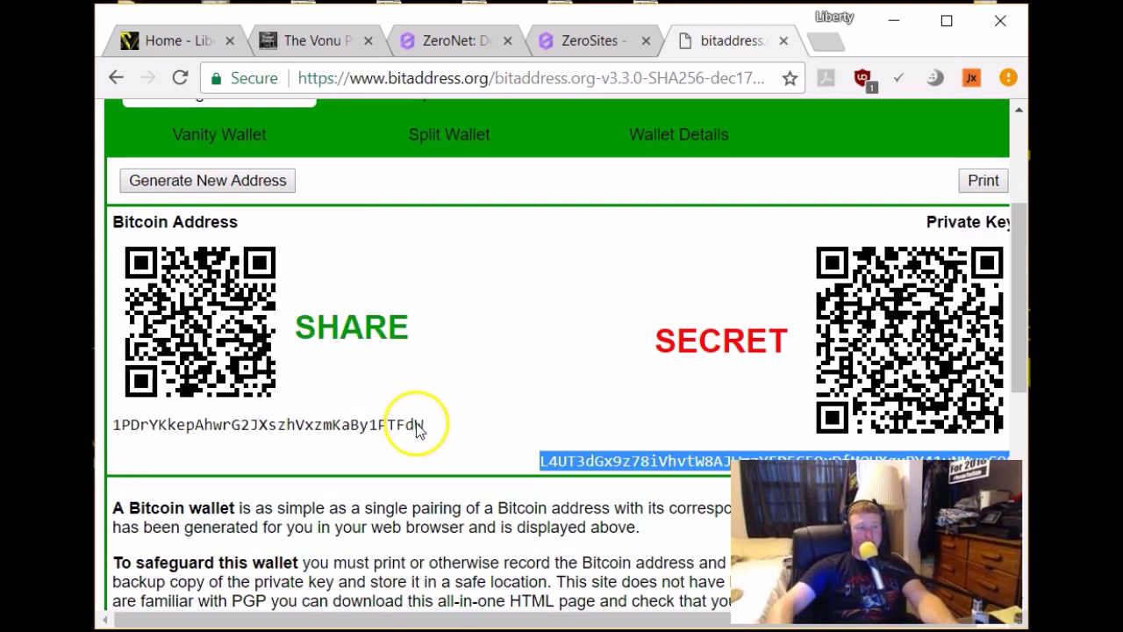
{"action": "left_click_drag", "start_coordinate": [115, 427], "coordinate": [441, 430]}
{"action": "key", "text": "ctrl+c"}
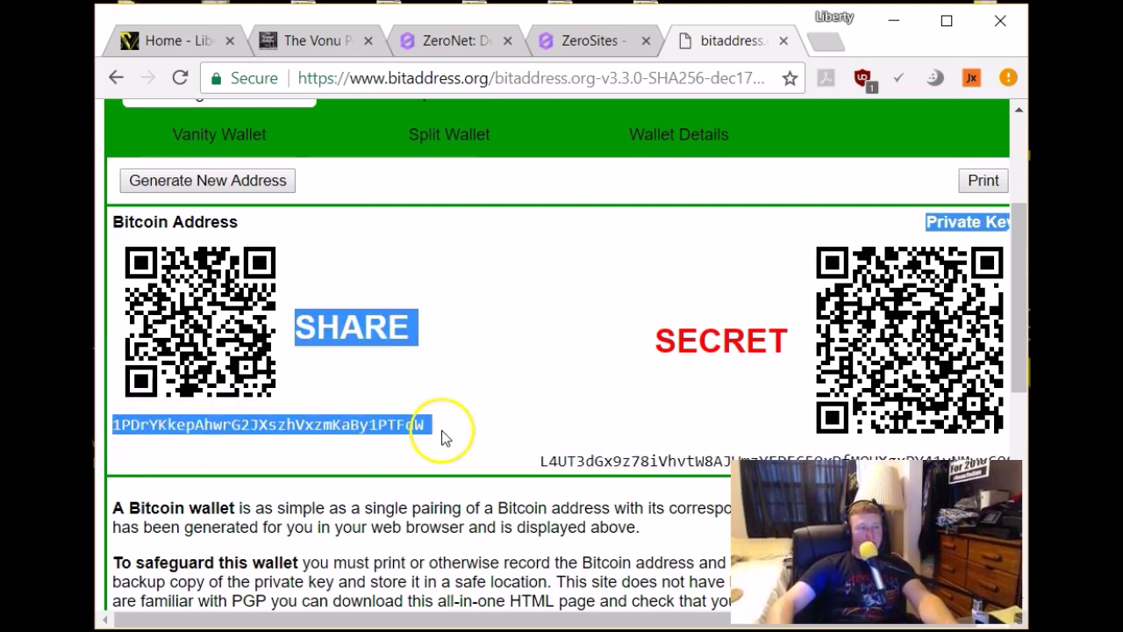
{"action": "left_click", "coordinate": [400, 426]}
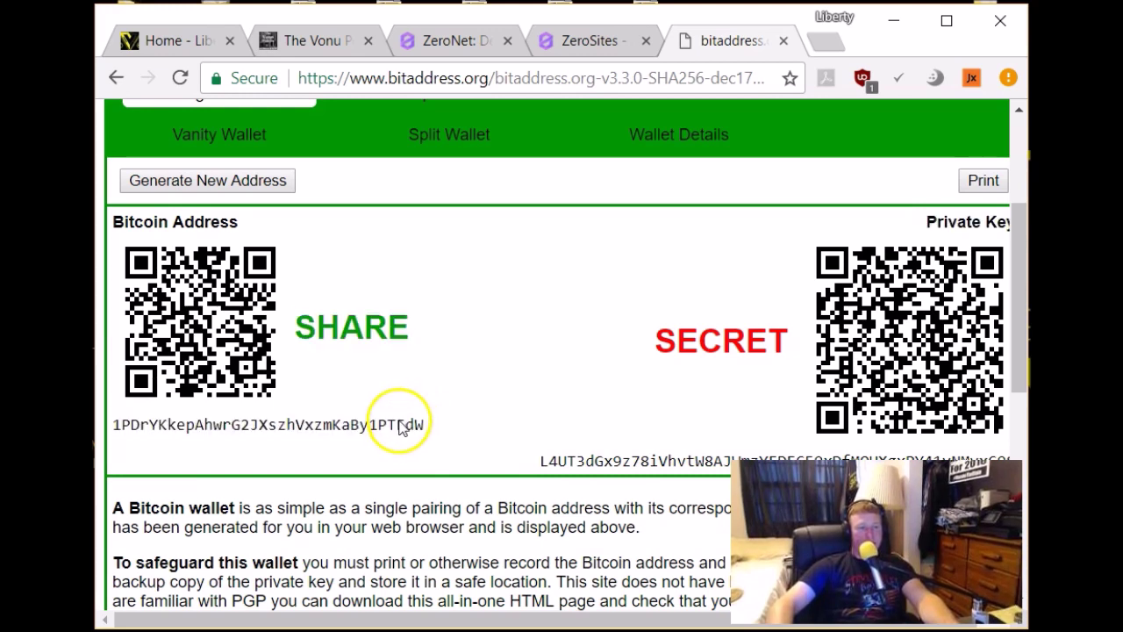
{"action": "left_click_drag", "start_coordinate": [406, 428], "coordinate": [377, 428]}
{"action": "left_click", "coordinate": [337, 427]}
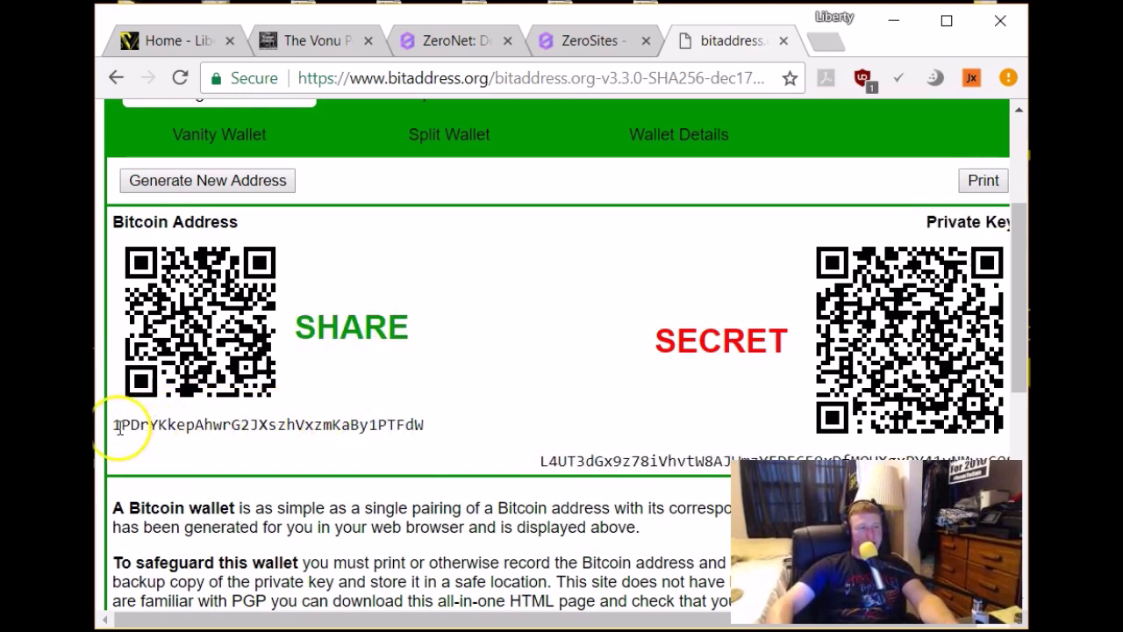
{"action": "left_click_drag", "start_coordinate": [121, 428], "coordinate": [427, 430]}
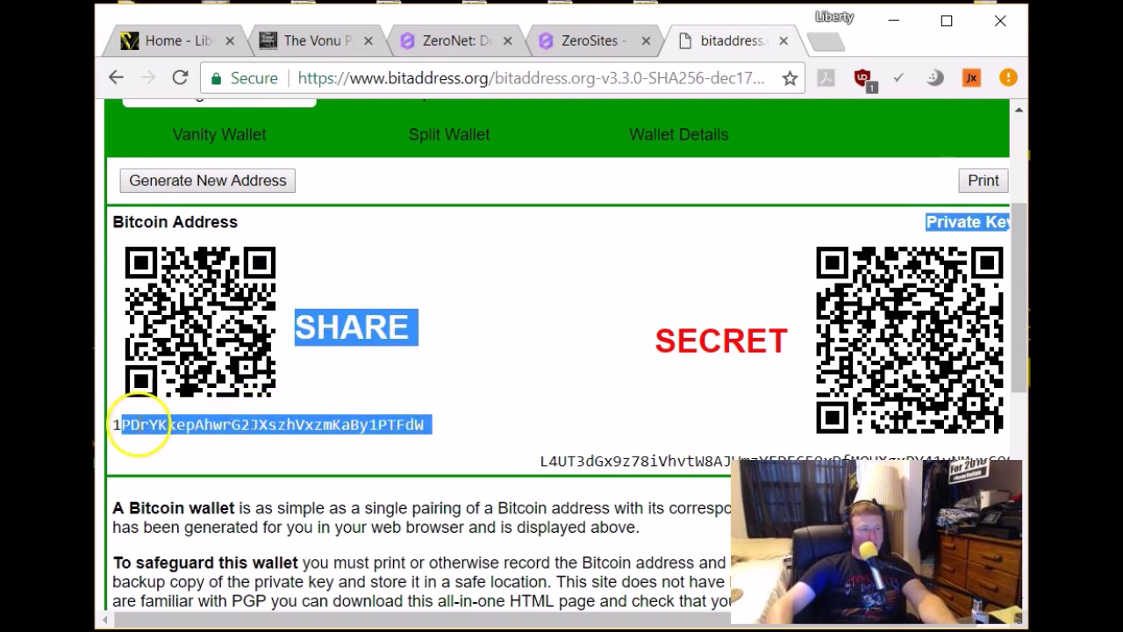
{"action": "left_click_drag", "start_coordinate": [114, 427], "coordinate": [426, 432]}
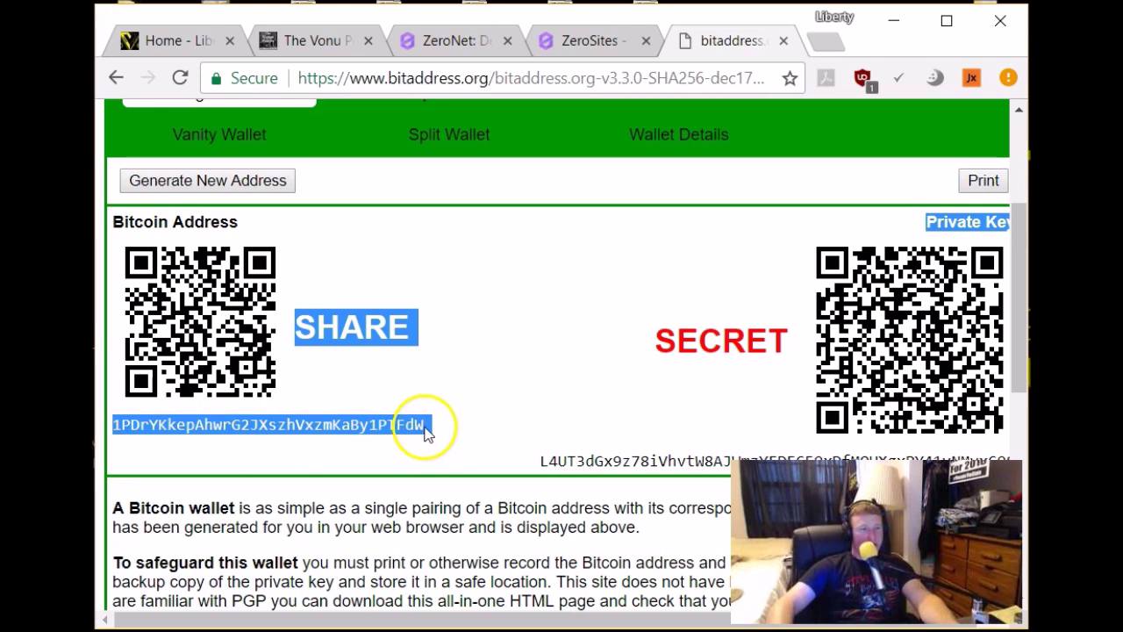
{"action": "left_click", "coordinate": [575, 45]}
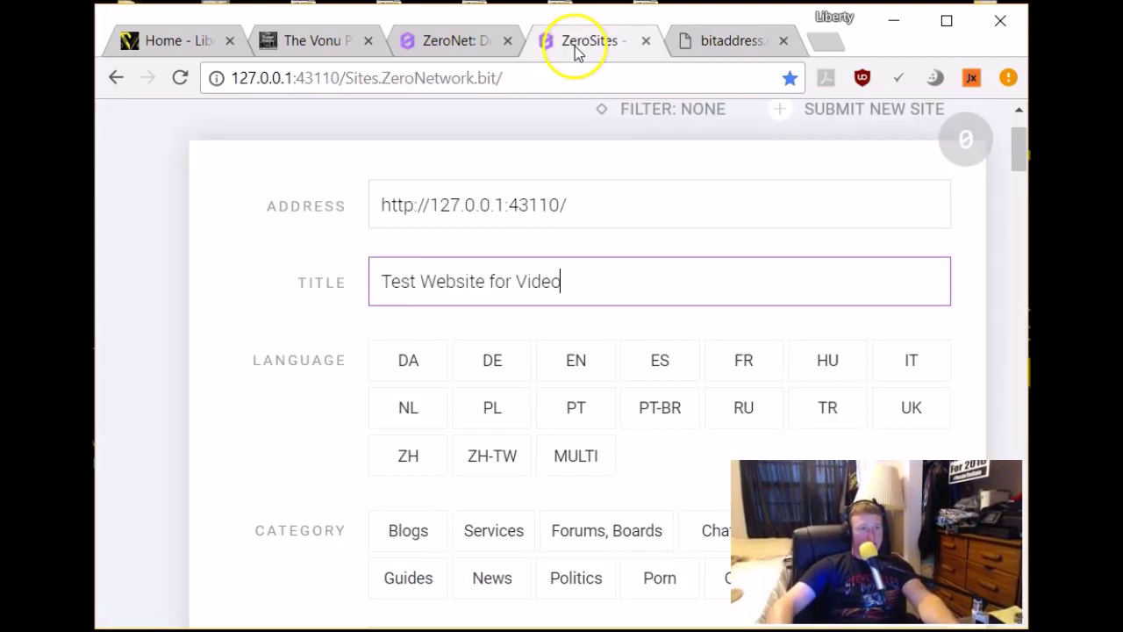
{"action": "left_click", "coordinate": [585, 206]}
{"action": "key", "text": "ctrl+v"}
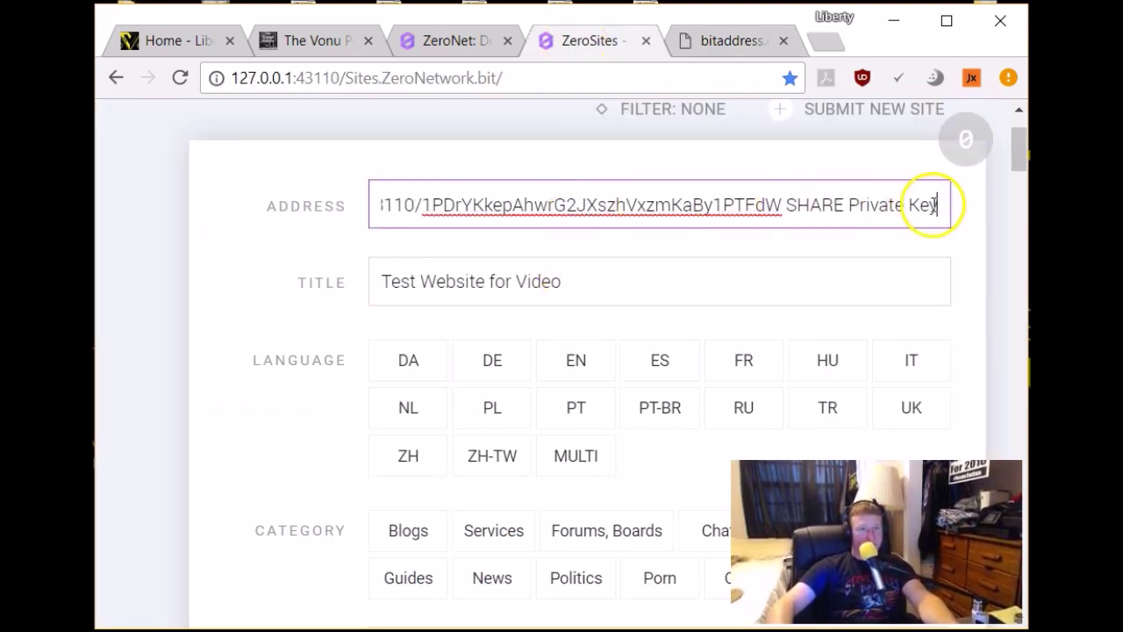
{"action": "left_click_drag", "start_coordinate": [938, 206], "coordinate": [790, 213]}
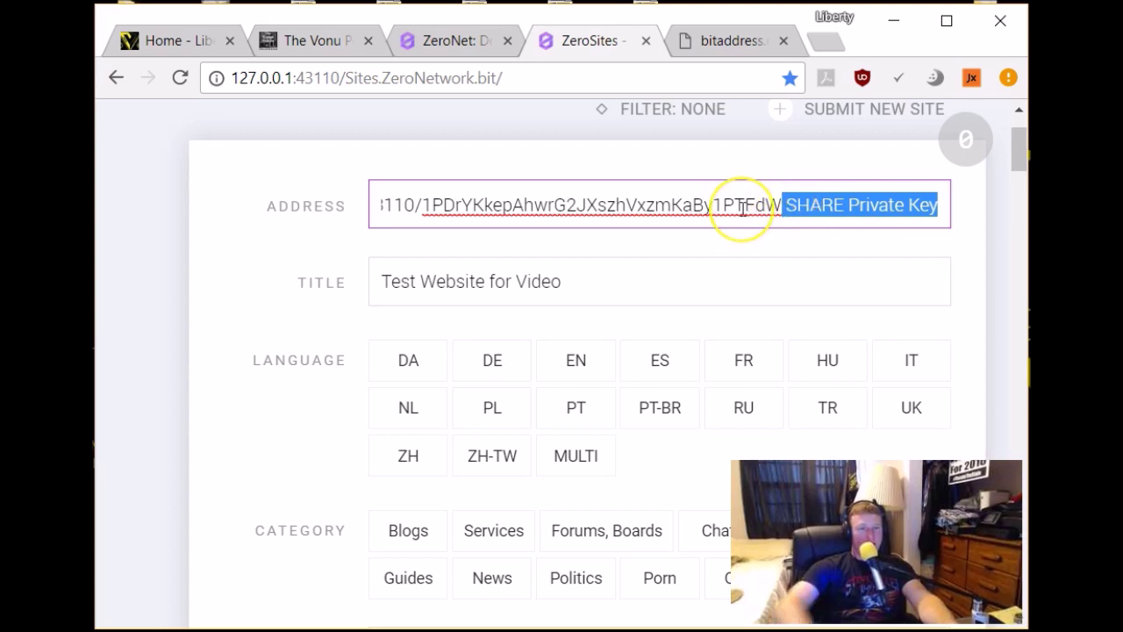
{"action": "key", "text": "BackSpace"}
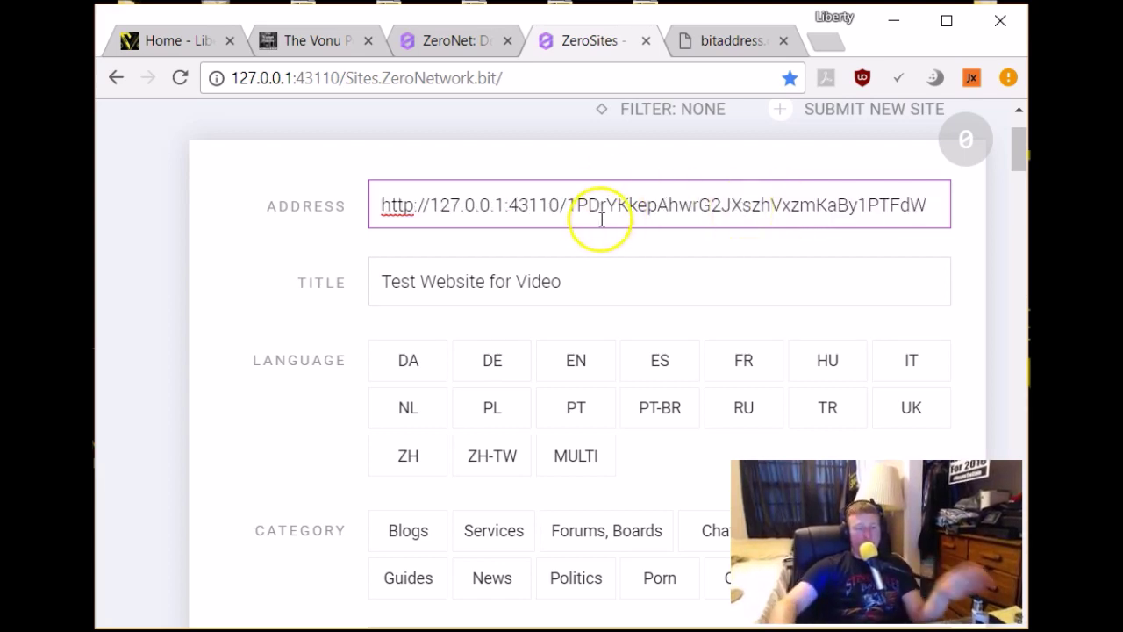
Set the submission's language to EN and category to Blogs, and enter "Test Website for Blog" as its description
{"action": "scroll", "coordinate": [537, 281], "scroll_direction": "down", "scroll_amount": 1}
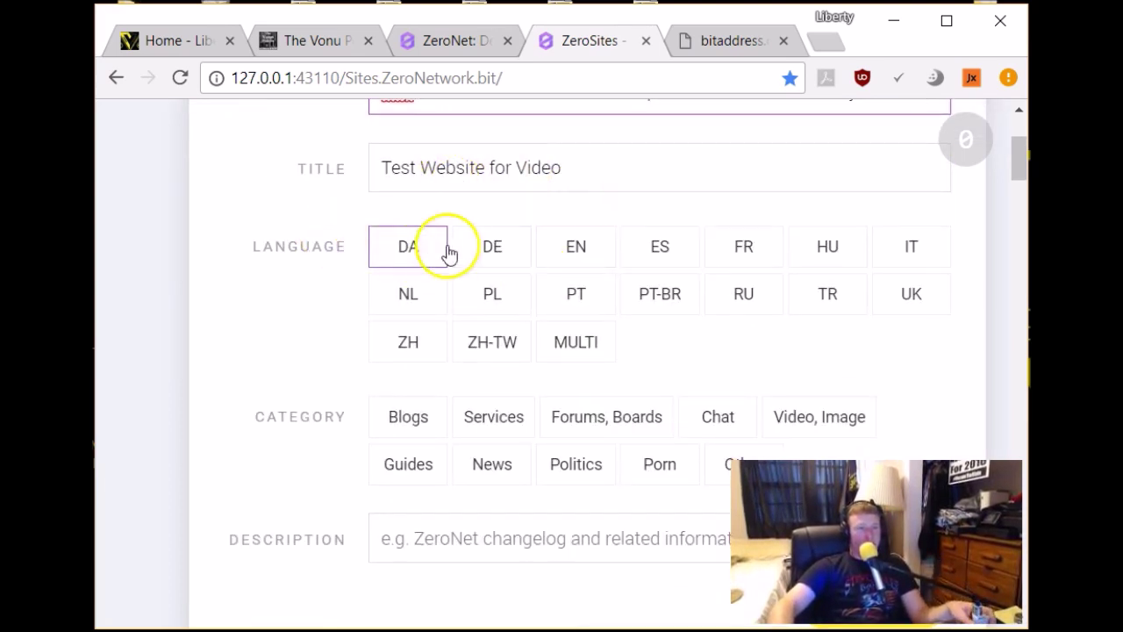
{"action": "left_click", "coordinate": [584, 255]}
{"action": "scroll", "coordinate": [509, 307], "scroll_direction": "down", "scroll_amount": 1}
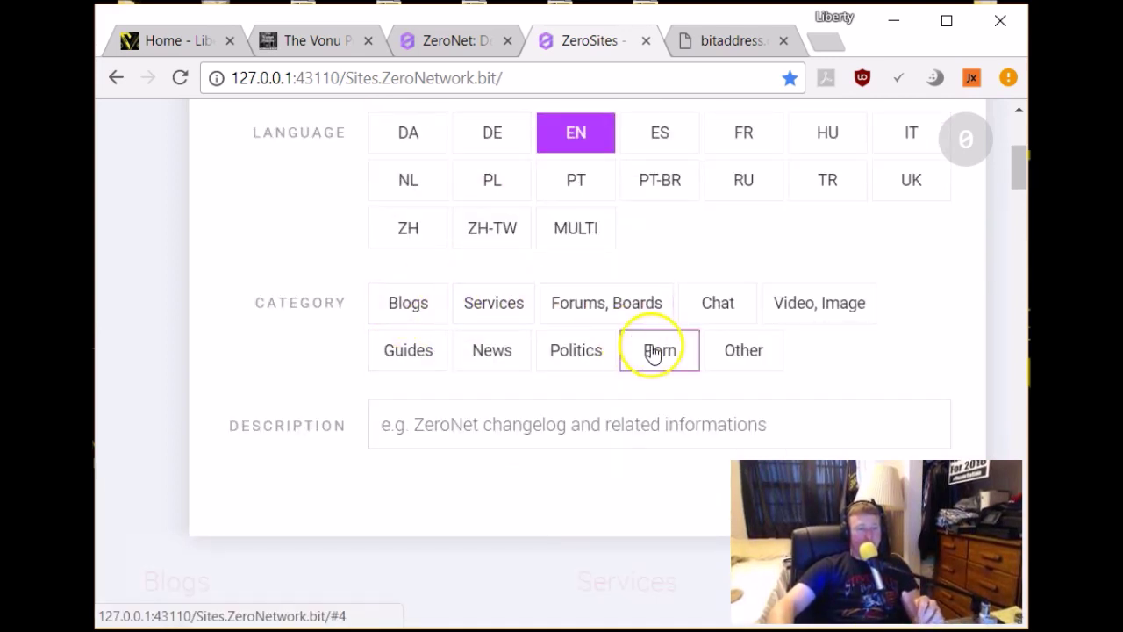
{"action": "left_click", "coordinate": [408, 307]}
{"action": "left_click", "coordinate": [454, 410]}
{"action": "type", "text": "Test Website for Blog"}
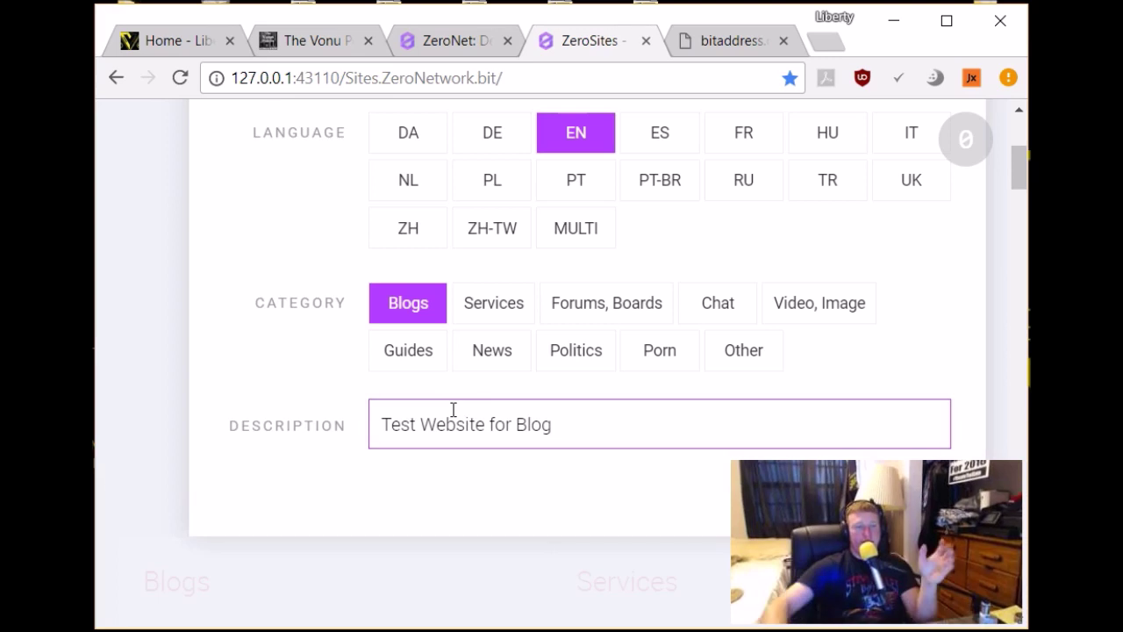
{"action": "scroll", "coordinate": [454, 410], "scroll_direction": "up", "scroll_amount": 3}
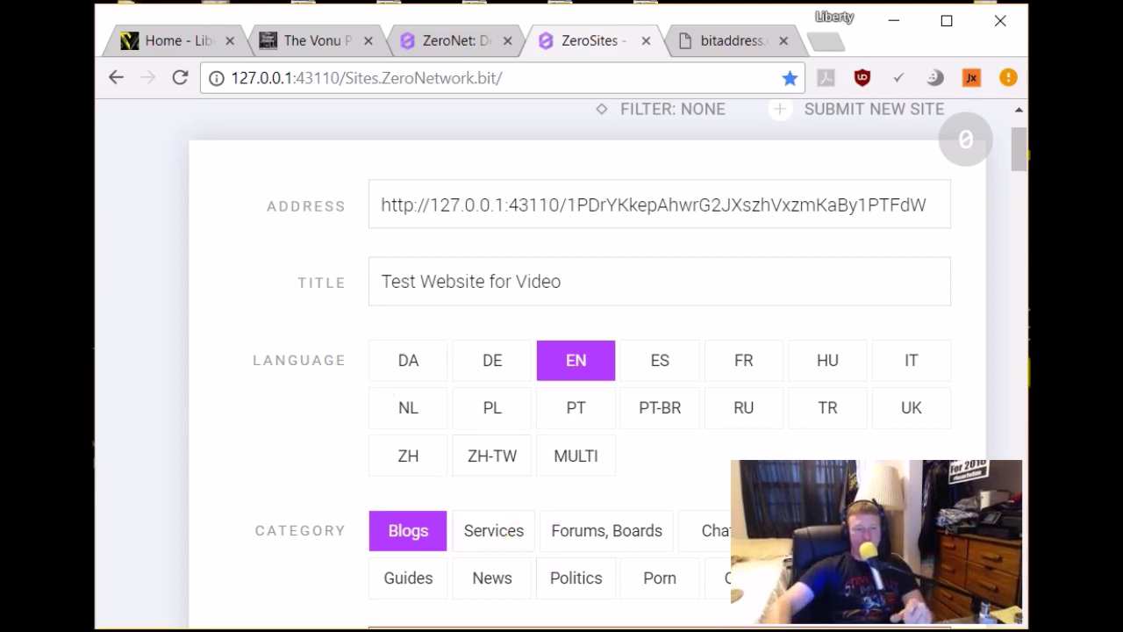
Switch to File Explorer, open the data folder in ZeroNet-win-dist, and widen the Name column to read the full site folder names
{"action": "mouse_move", "coordinate": [609, 595]}
{"action": "left_click", "coordinate": [651, 588]}
{"action": "scroll", "coordinate": [401, 345], "scroll_direction": "up", "scroll_amount": 1}
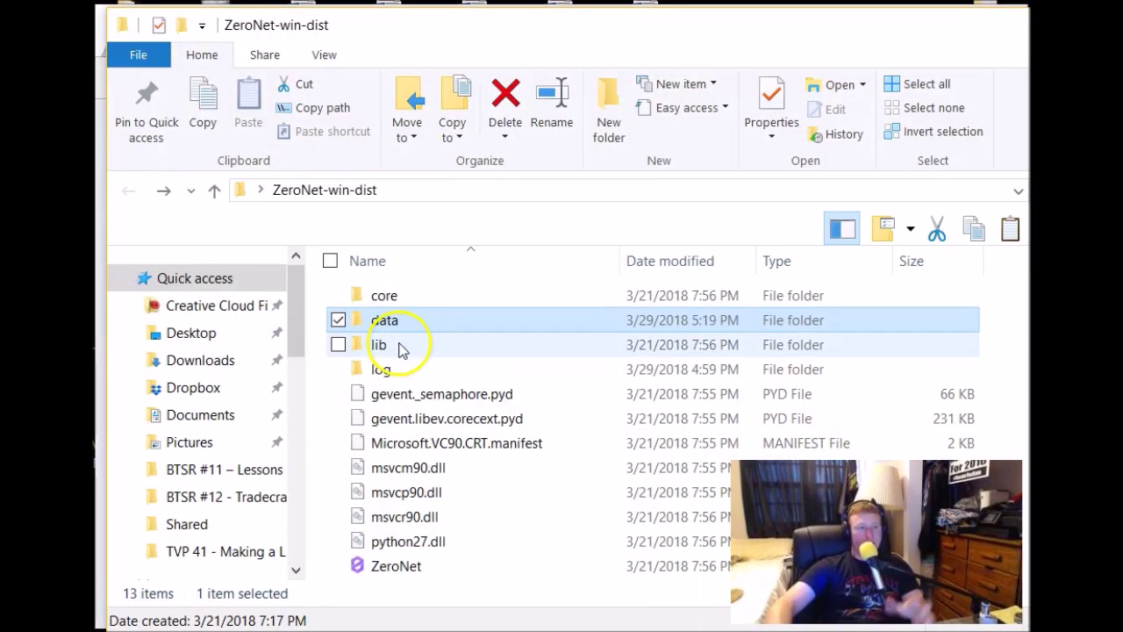
{"action": "double_click", "coordinate": [401, 333]}
{"action": "scroll", "coordinate": [474, 359], "scroll_direction": "down", "scroll_amount": 1}
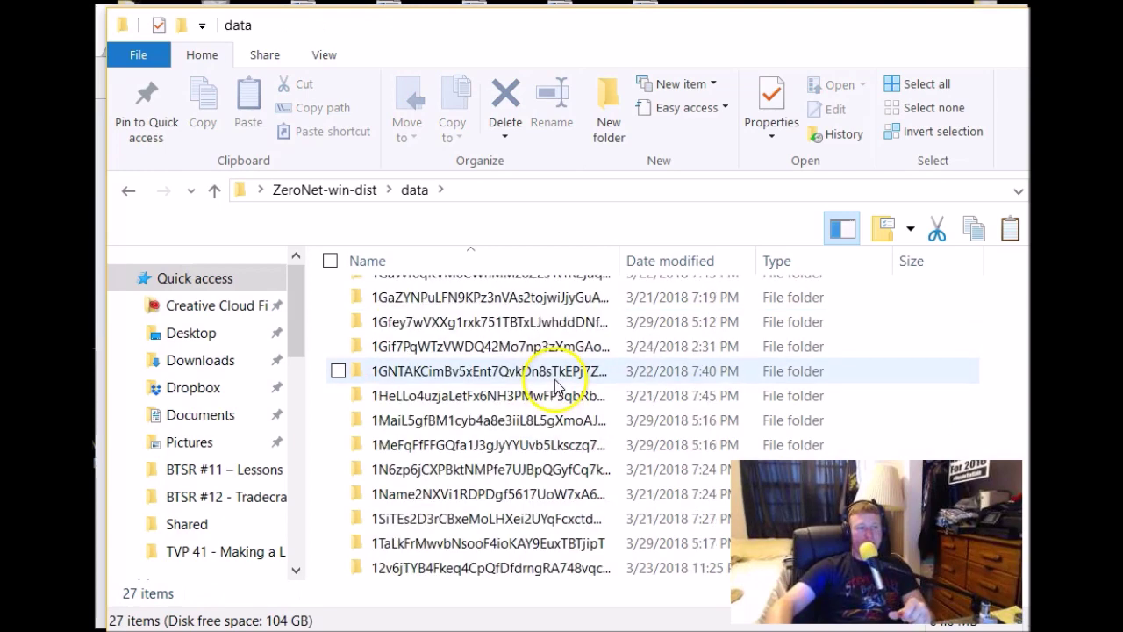
{"action": "left_click_drag", "start_coordinate": [626, 264], "coordinate": [703, 260]}
{"action": "scroll", "coordinate": [632, 389], "scroll_direction": "up", "scroll_amount": 1}
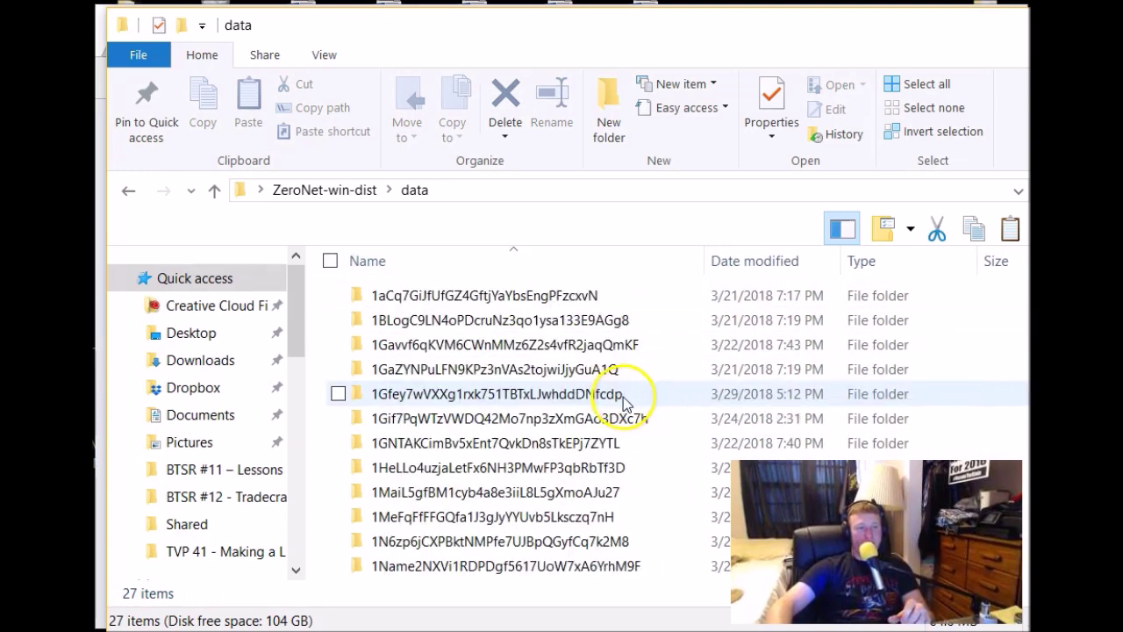
{"action": "scroll", "coordinate": [526, 366], "scroll_direction": "down", "scroll_amount": 3}
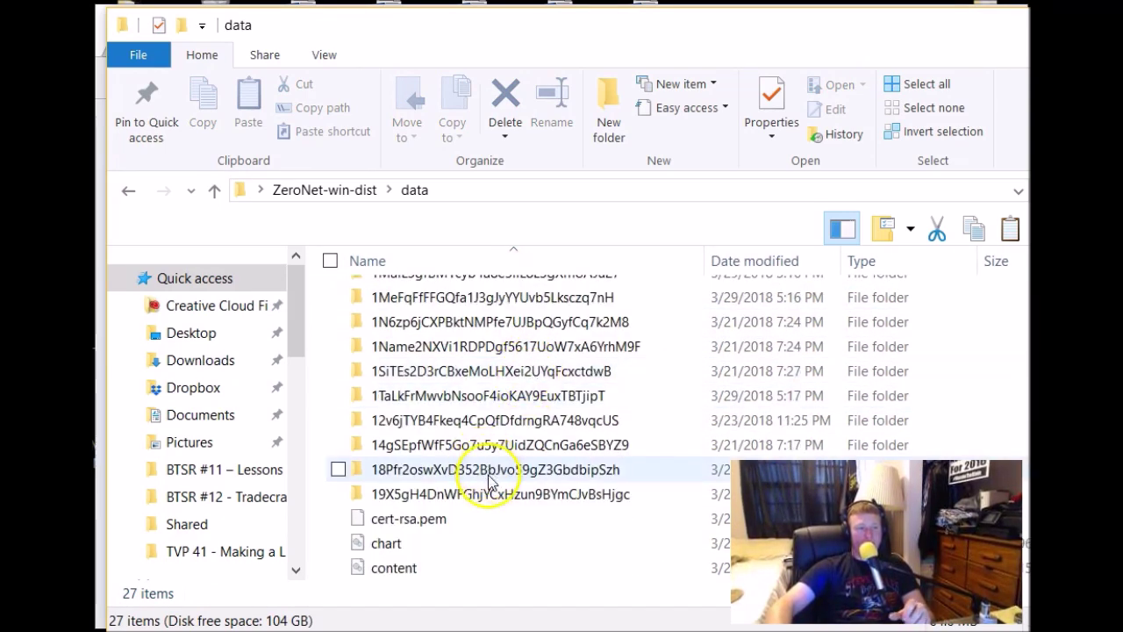
Examine the contents of the data folder's sites beginning 19X5gH4 and 1Name2NXV, including the latter's css subfolder
{"action": "double_click", "coordinate": [489, 493]}
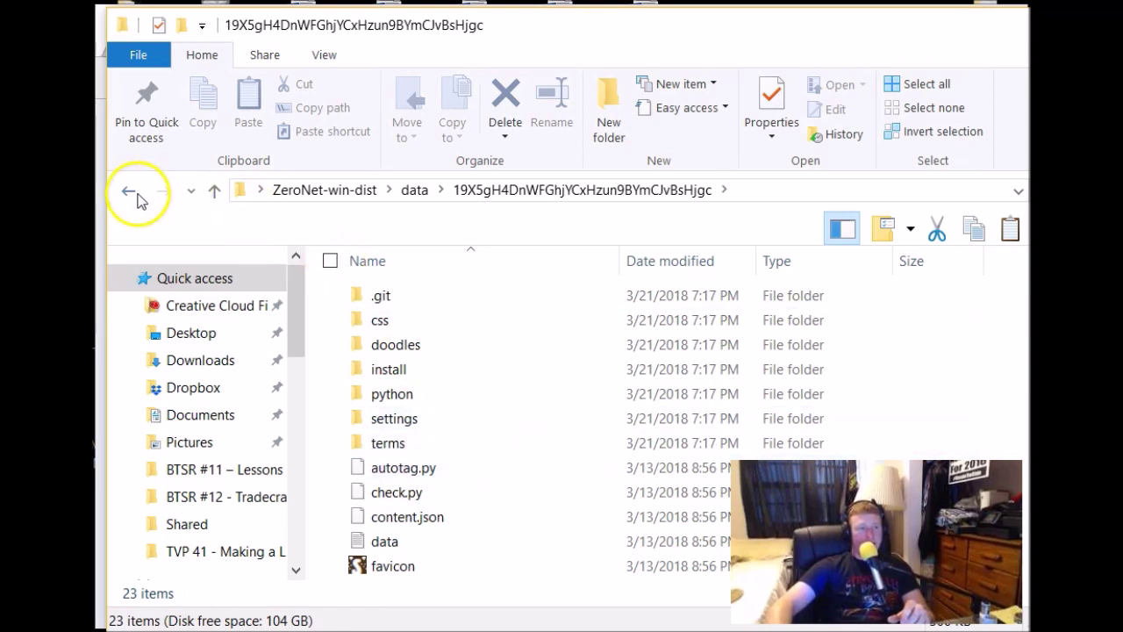
{"action": "left_click", "coordinate": [136, 200]}
{"action": "double_click", "coordinate": [448, 411]}
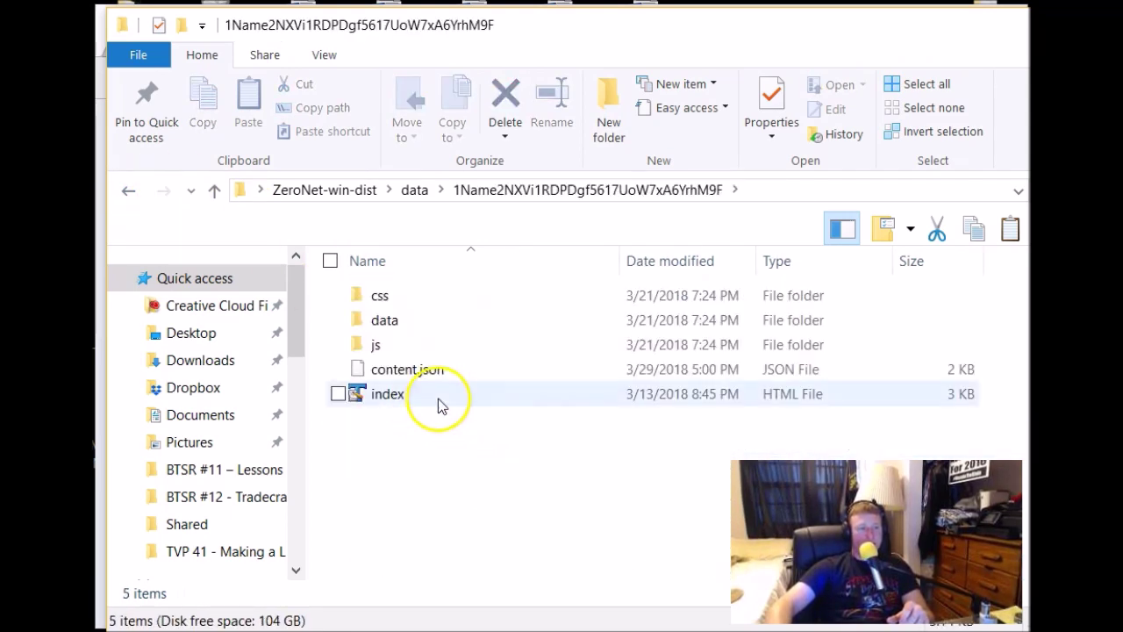
{"action": "left_click", "coordinate": [389, 300]}
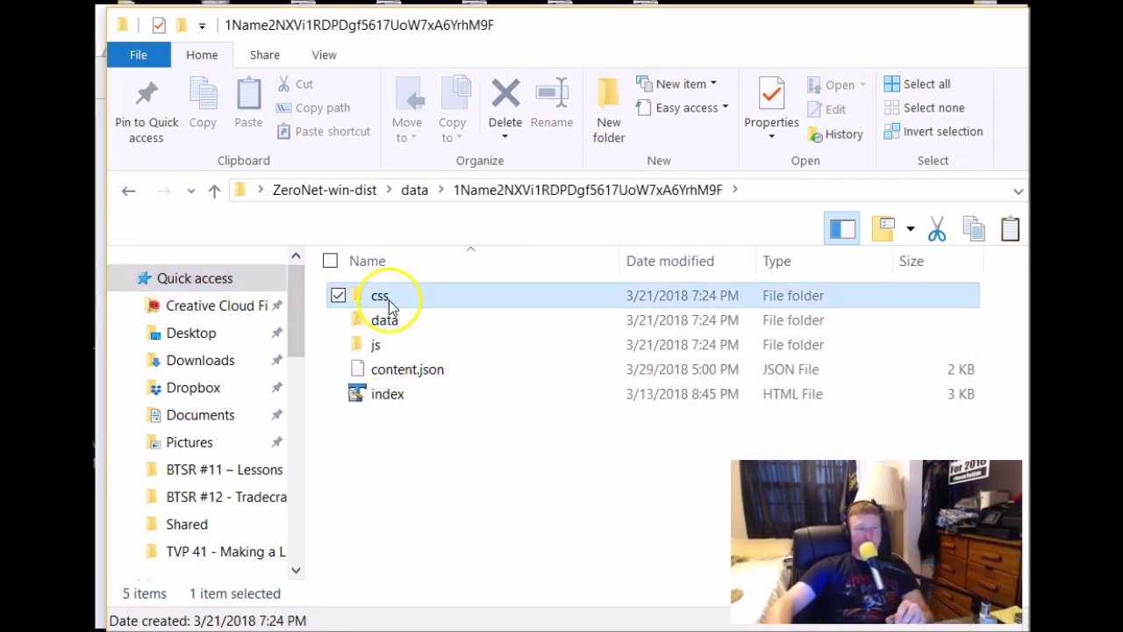
{"action": "double_click", "coordinate": [388, 300]}
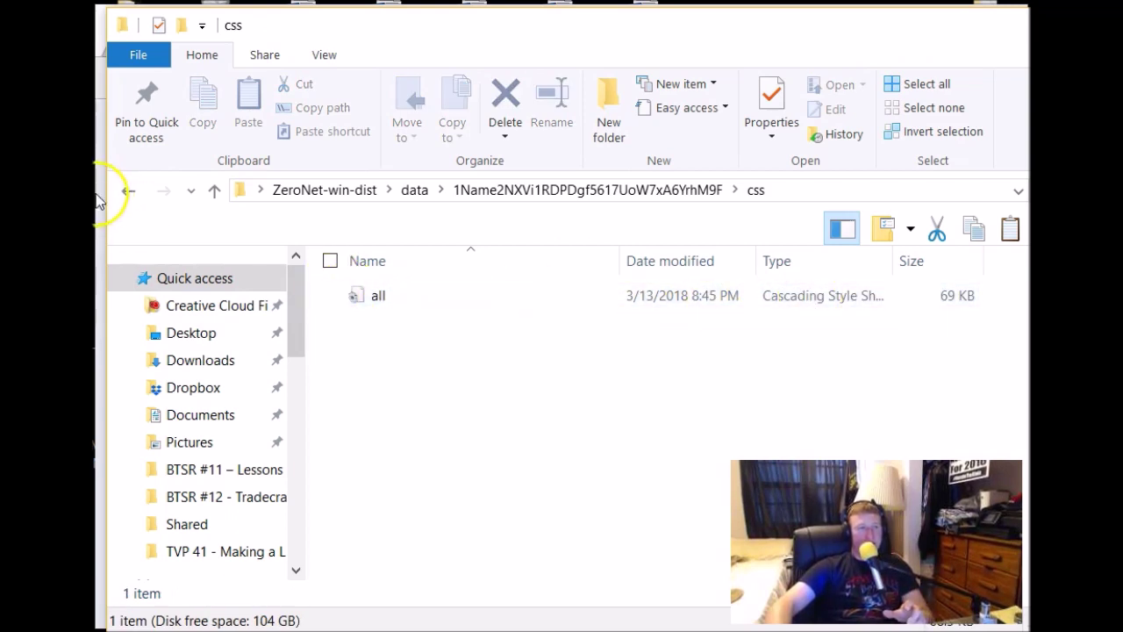
{"action": "left_click", "coordinate": [127, 191]}
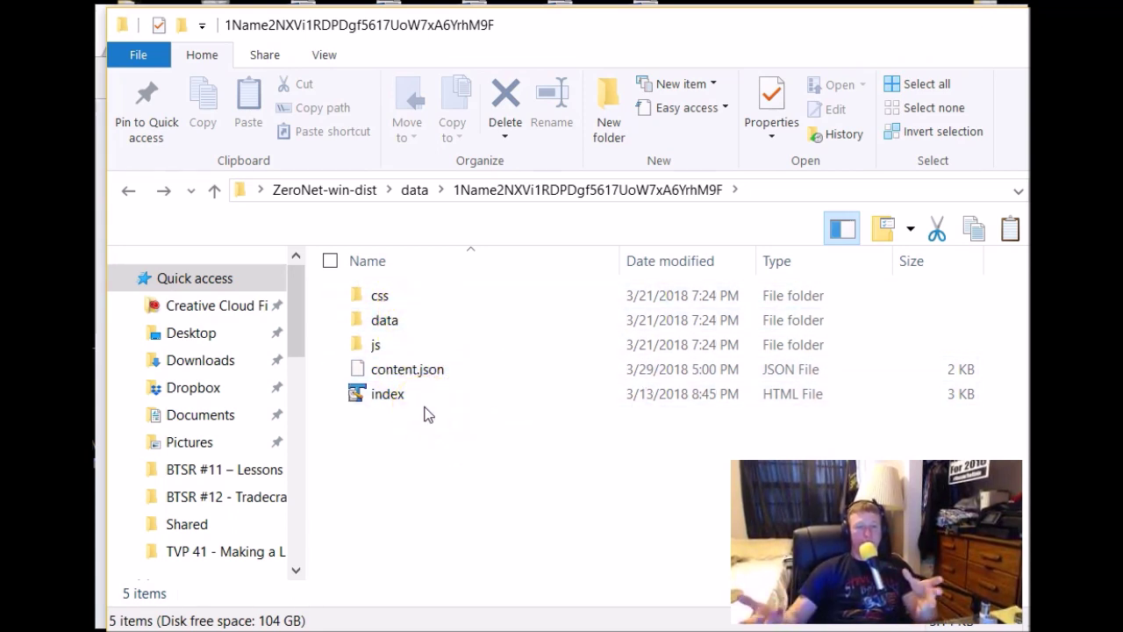
Switch to the ZeroSites form in Chrome and compare its Address entry with the public Bitcoin address on the BitAddress page
{"action": "mouse_move", "coordinate": [561, 627]}
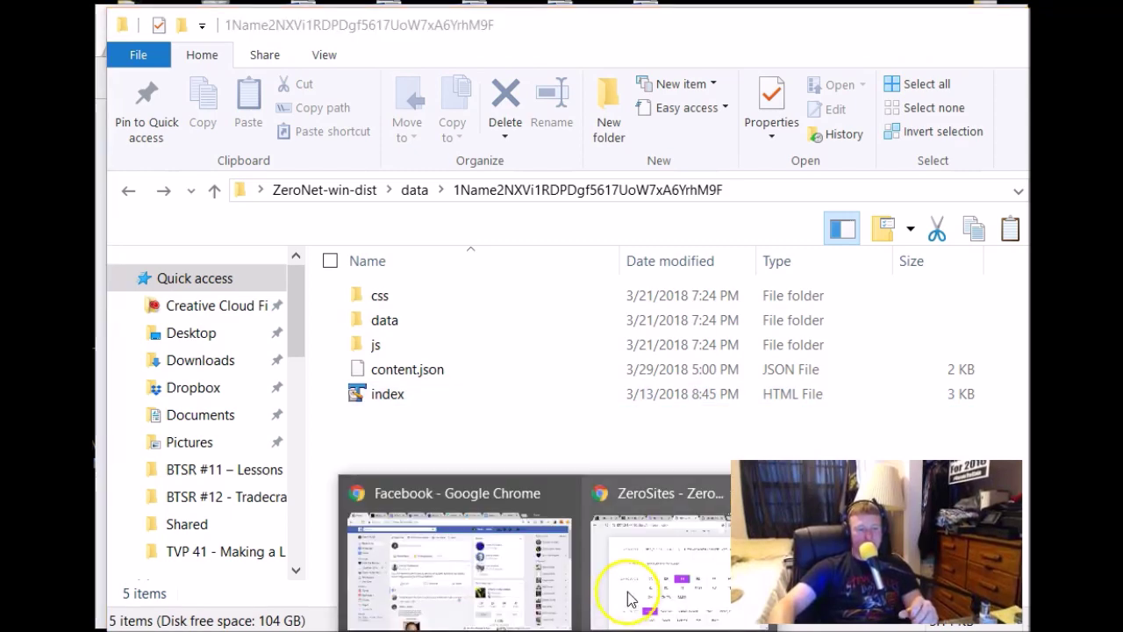
{"action": "left_click", "coordinate": [627, 599]}
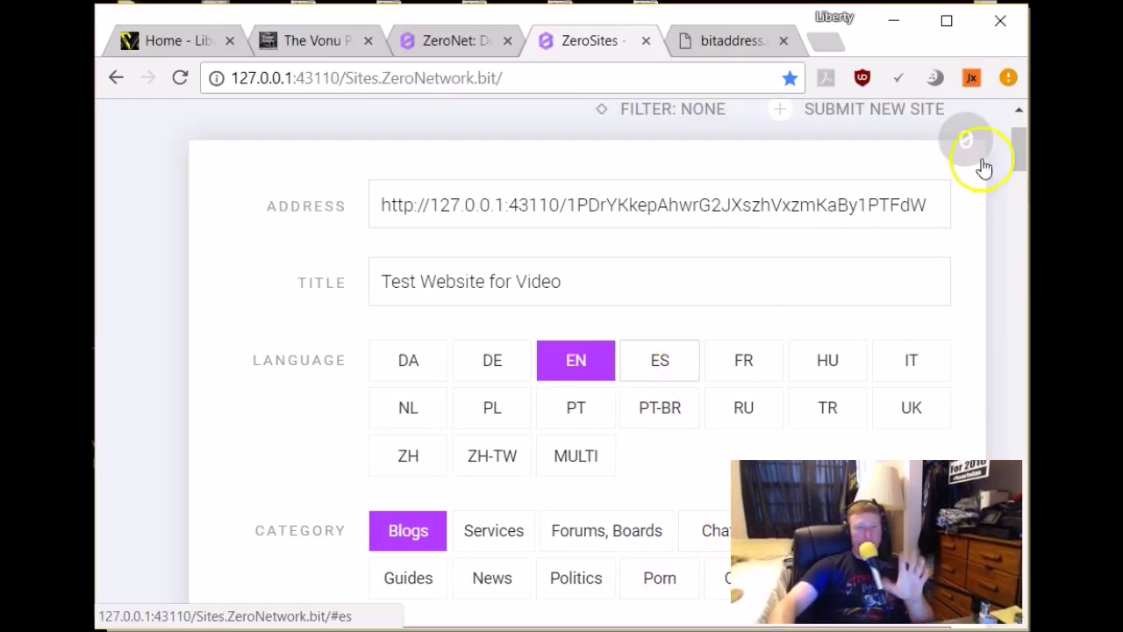
{"action": "scroll", "coordinate": [930, 228], "scroll_direction": "up", "scroll_amount": 2}
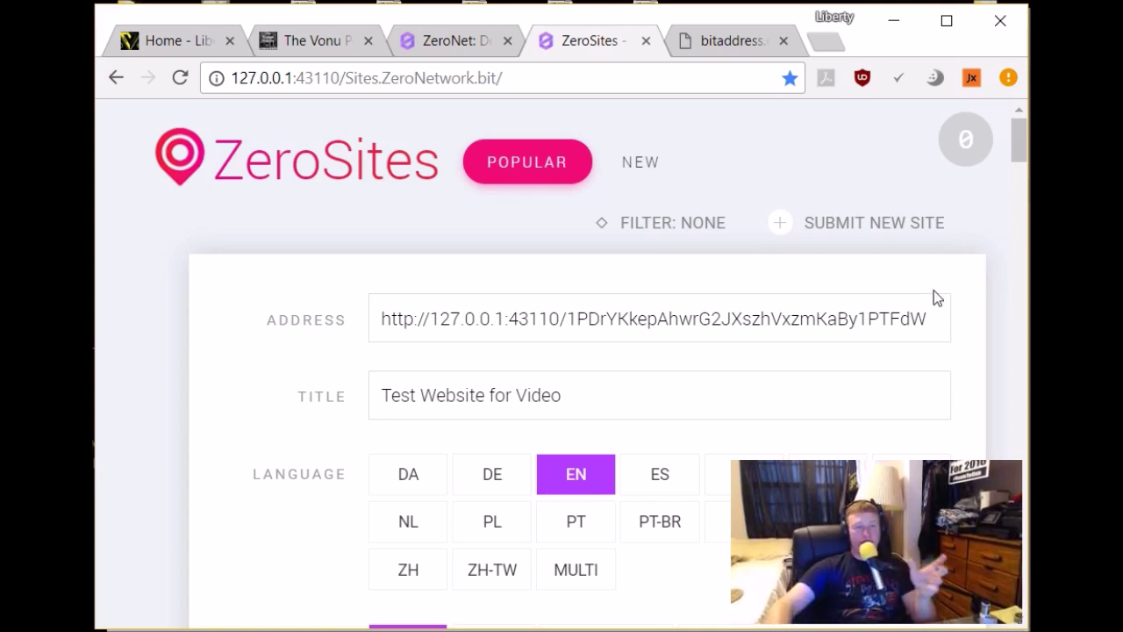
{"action": "scroll", "coordinate": [923, 268], "scroll_direction": "down", "scroll_amount": 2}
{"action": "scroll", "coordinate": [890, 258], "scroll_direction": "up", "scroll_amount": 2}
{"action": "scroll", "coordinate": [707, 201], "scroll_direction": "down", "scroll_amount": 1}
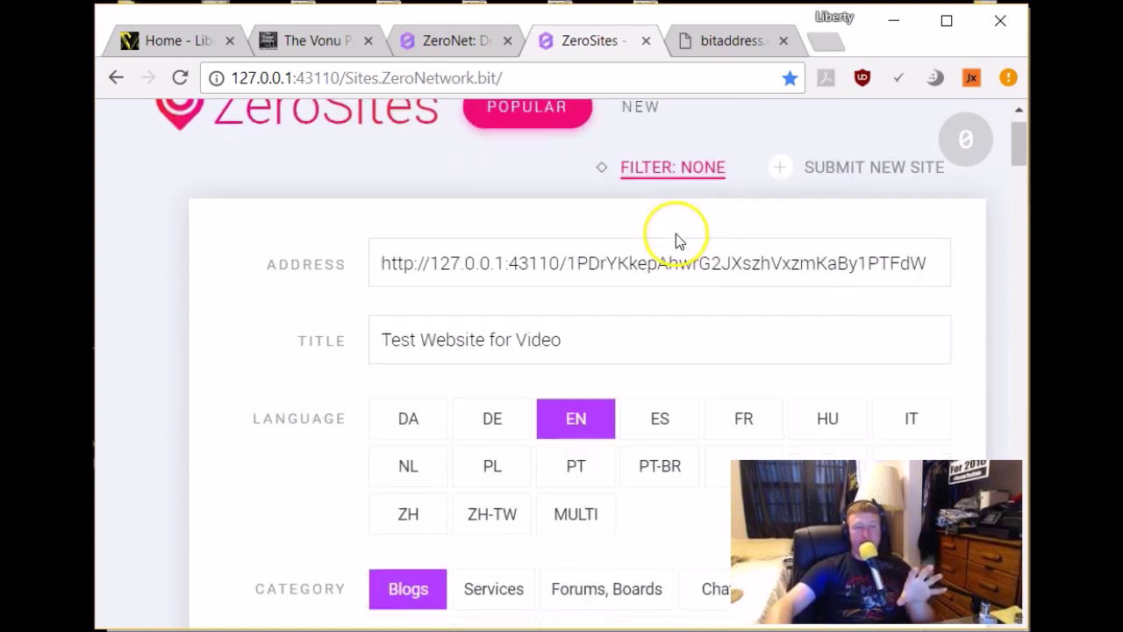
{"action": "scroll", "coordinate": [675, 234], "scroll_direction": "down", "scroll_amount": 1}
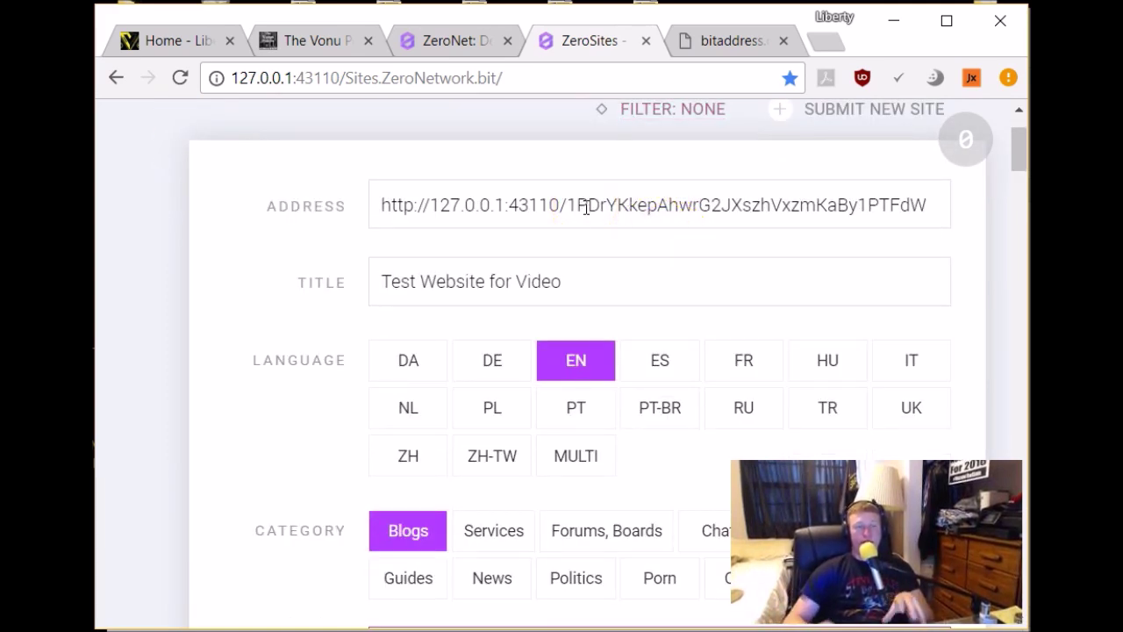
{"action": "left_click", "coordinate": [564, 206]}
{"action": "left_click", "coordinate": [741, 44]}
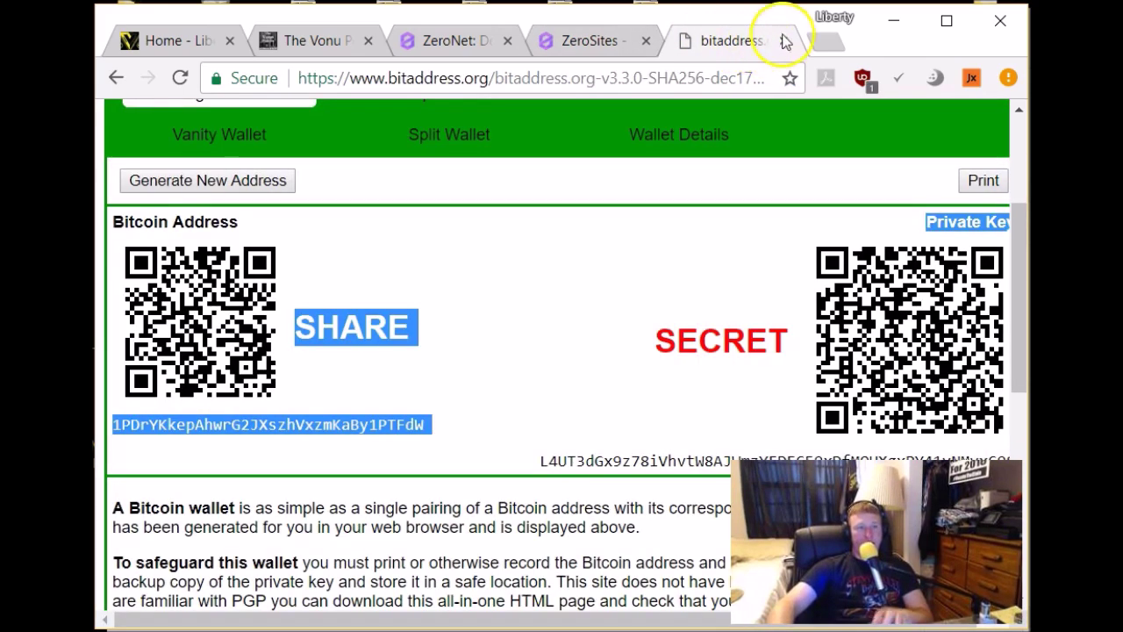
{"action": "left_click", "coordinate": [548, 41]}
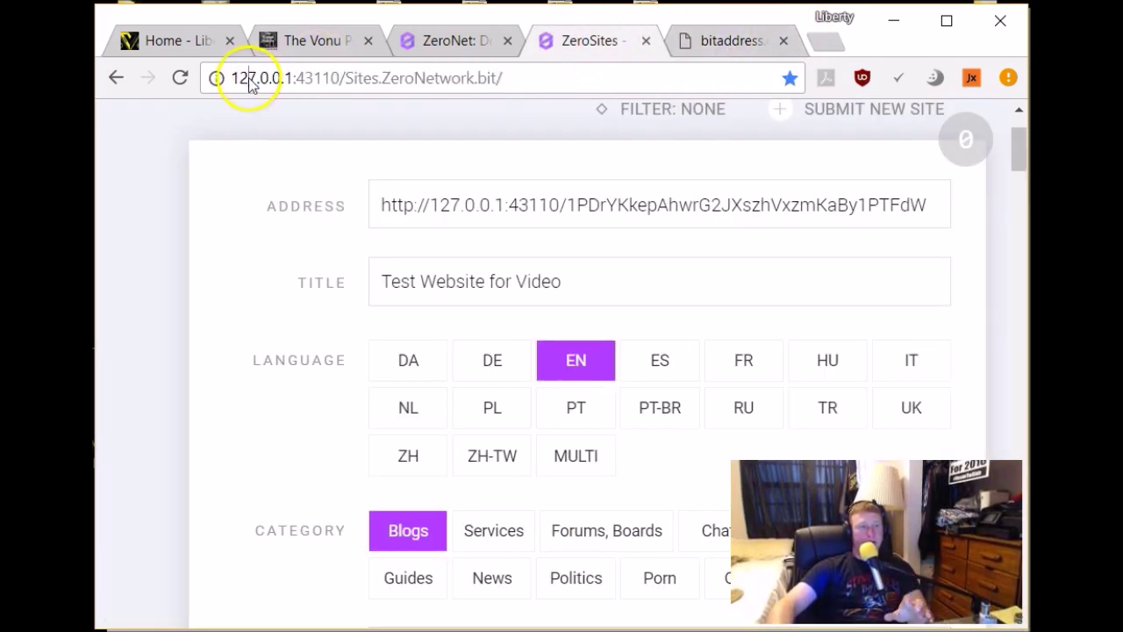
Highlight the Sites.ZeroNetwork.bit/ part of the ZeroSites URL to point out its domain-style address
{"action": "left_click_drag", "start_coordinate": [349, 79], "coordinate": [527, 76]}
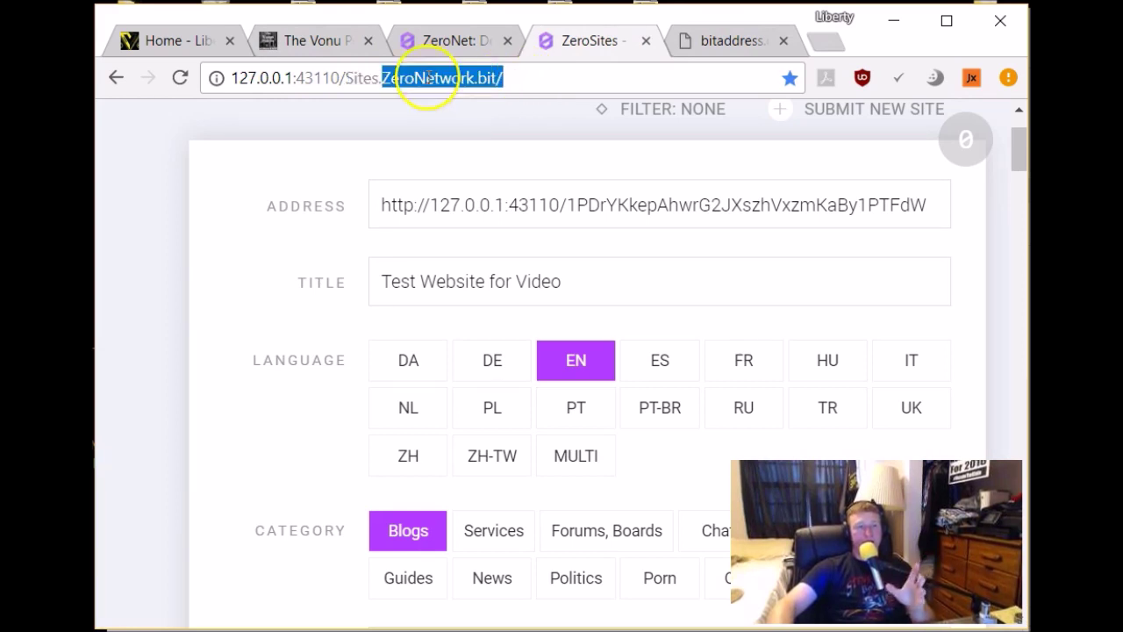
{"action": "left_click", "coordinate": [509, 79]}
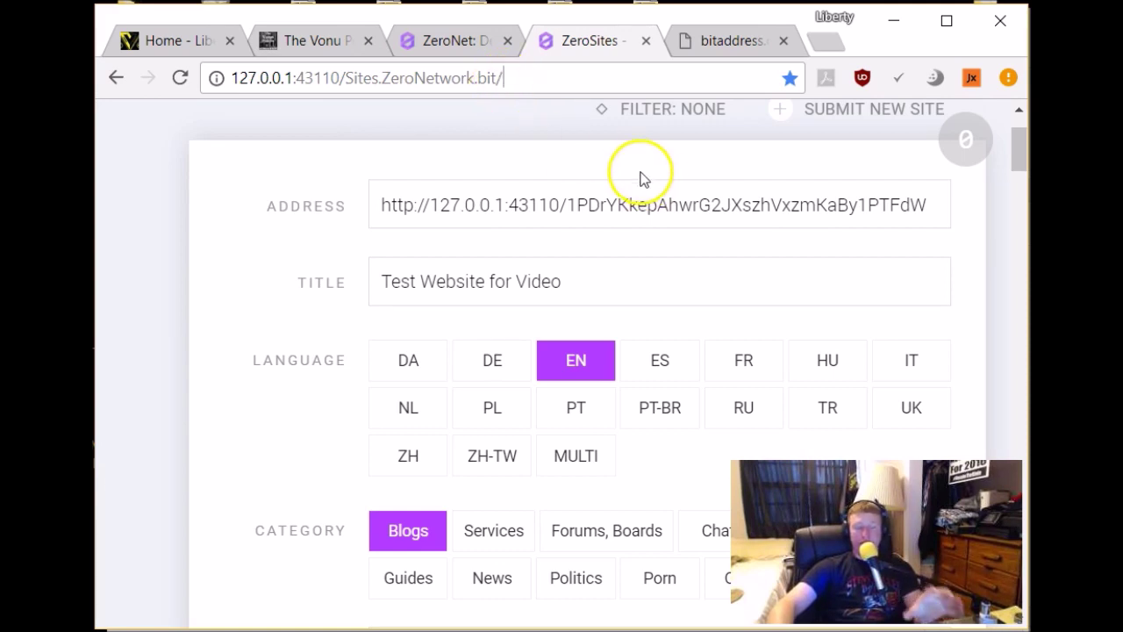
{"action": "scroll", "coordinate": [677, 301], "scroll_direction": "up", "scroll_amount": 2}
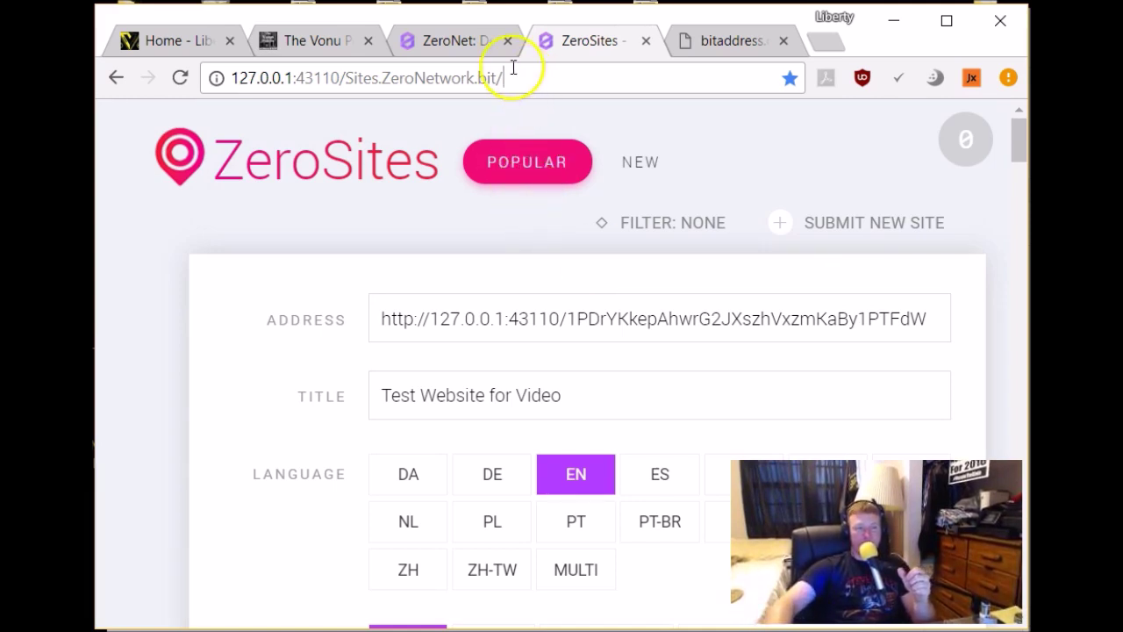
Check the zeronet.io page briefly and load the ZeroSites home view
{"action": "left_click", "coordinate": [446, 40]}
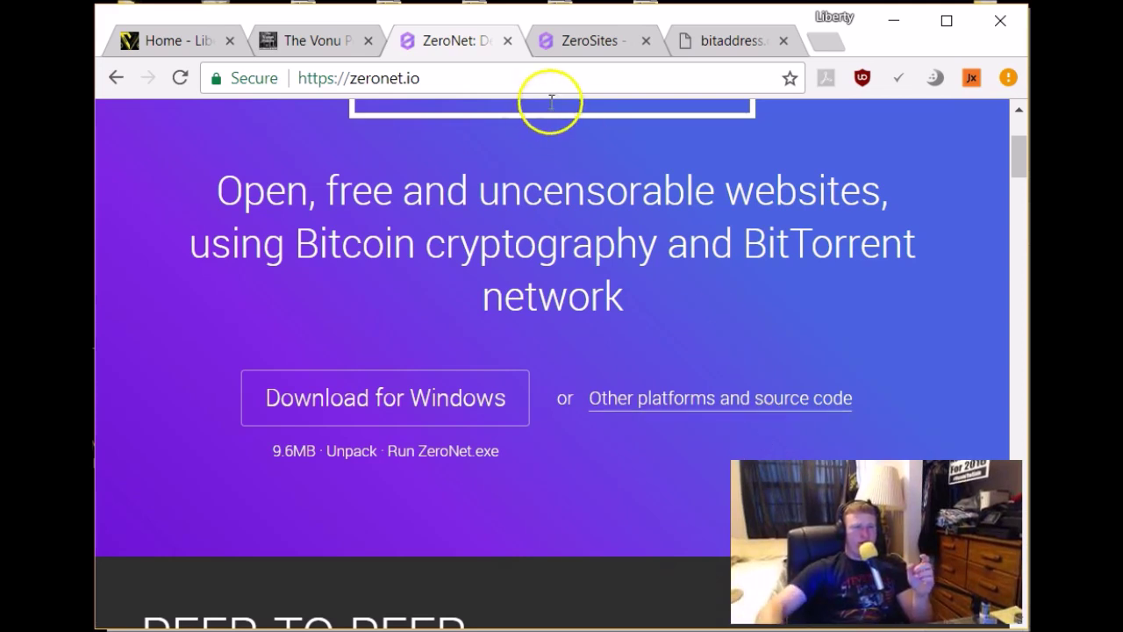
{"action": "left_click", "coordinate": [575, 39]}
{"action": "left_click", "coordinate": [369, 154]}
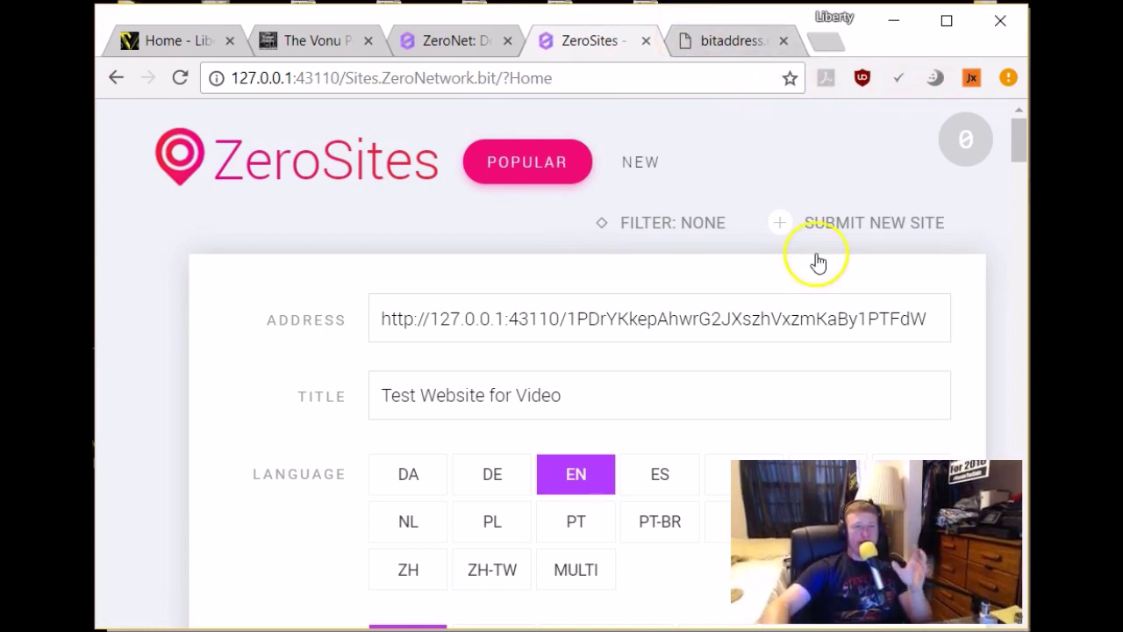
Go to the zeronet.io homepage and open its "Other platforms and source code" link
{"action": "left_click", "coordinate": [454, 48]}
{"action": "scroll", "coordinate": [342, 333], "scroll_direction": "up", "scroll_amount": 2}
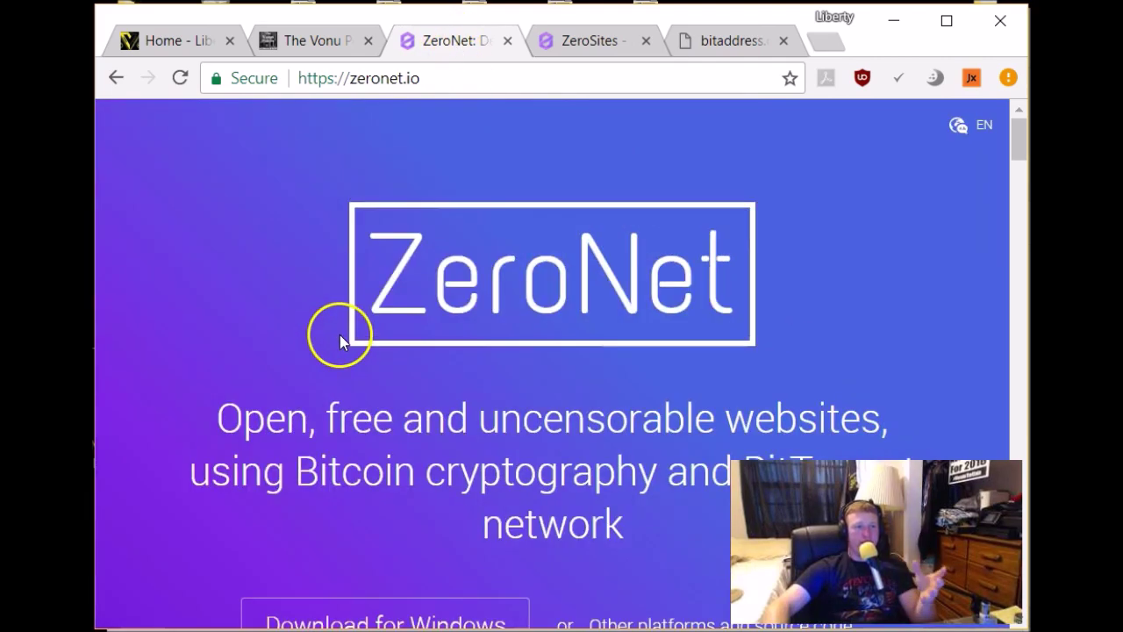
{"action": "scroll", "coordinate": [288, 306], "scroll_direction": "down", "scroll_amount": 4}
{"action": "left_click", "coordinate": [620, 284]}
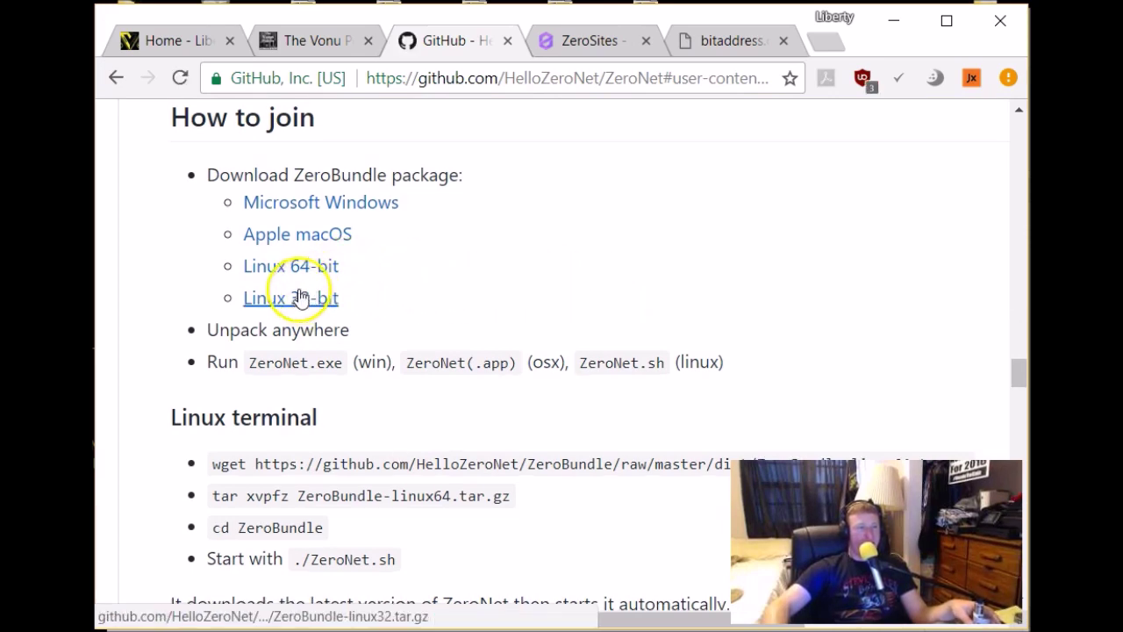
Examine the GitHub How to join downloads and the Linux, Debian and Arch install instructions, and return to zeronet.io
{"action": "scroll", "coordinate": [421, 294], "scroll_direction": "down", "scroll_amount": 3}
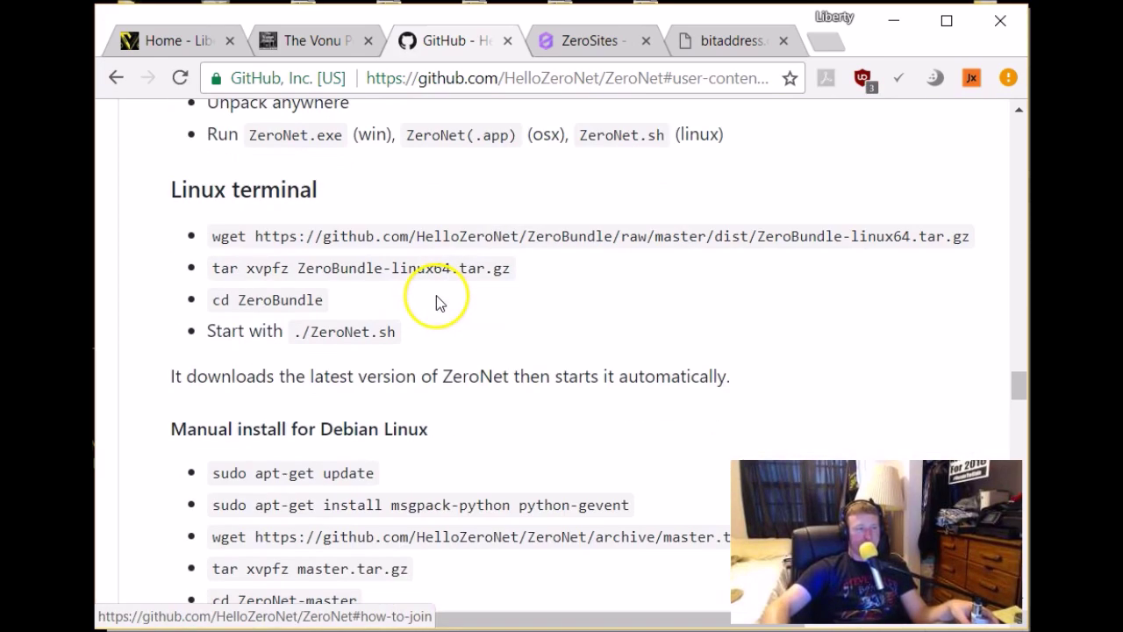
{"action": "scroll", "coordinate": [483, 258], "scroll_direction": "down", "scroll_amount": 2}
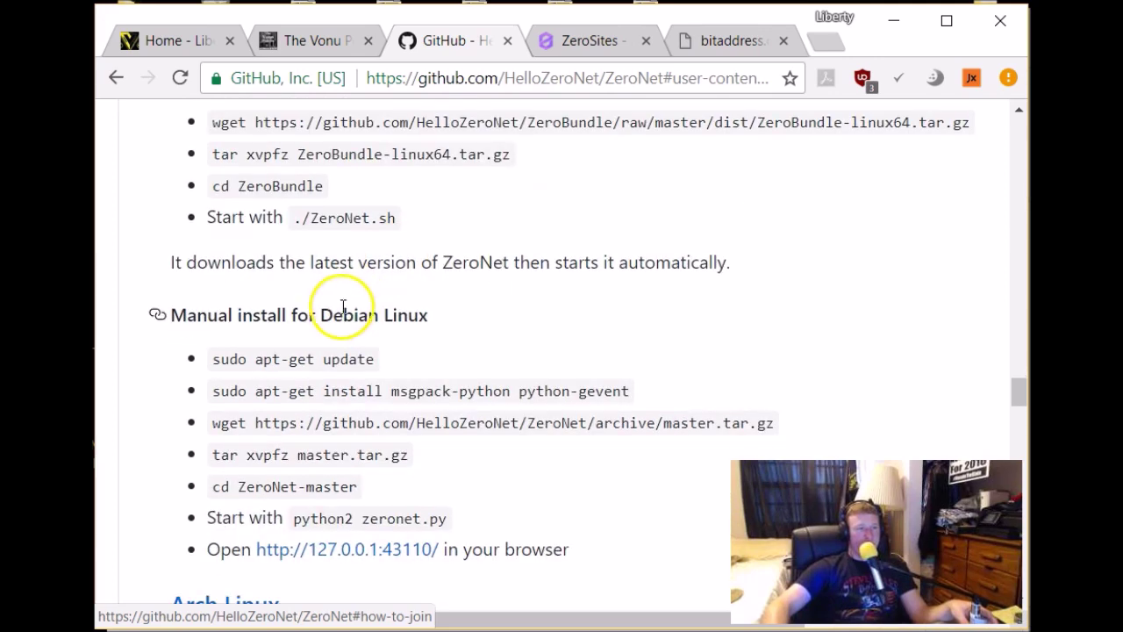
{"action": "left_click_drag", "start_coordinate": [321, 315], "coordinate": [444, 321]}
{"action": "scroll", "coordinate": [452, 296], "scroll_direction": "down", "scroll_amount": 8}
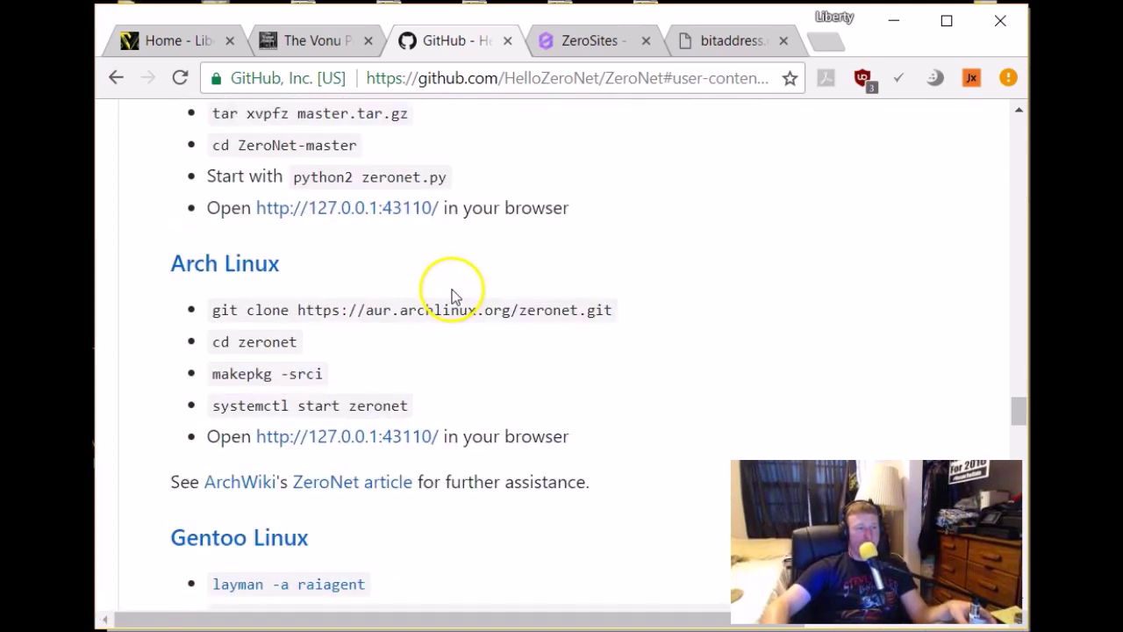
{"action": "scroll", "coordinate": [454, 281], "scroll_direction": "up", "scroll_amount": 5}
{"action": "scroll", "coordinate": [454, 282], "scroll_direction": "up", "scroll_amount": 12}
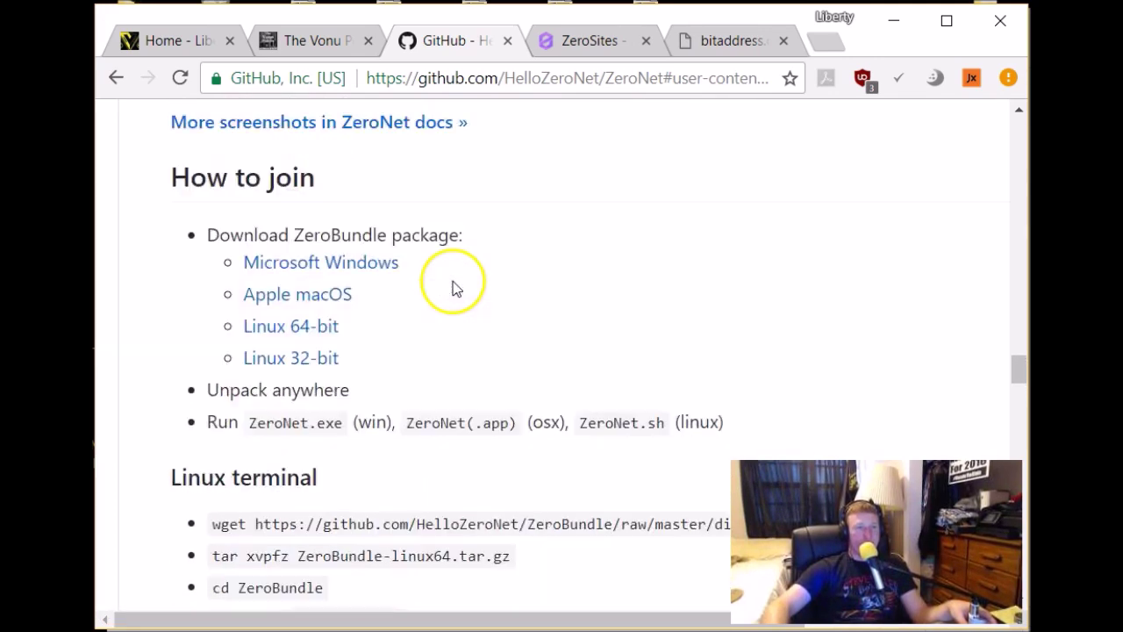
{"action": "left_click", "coordinate": [115, 79]}
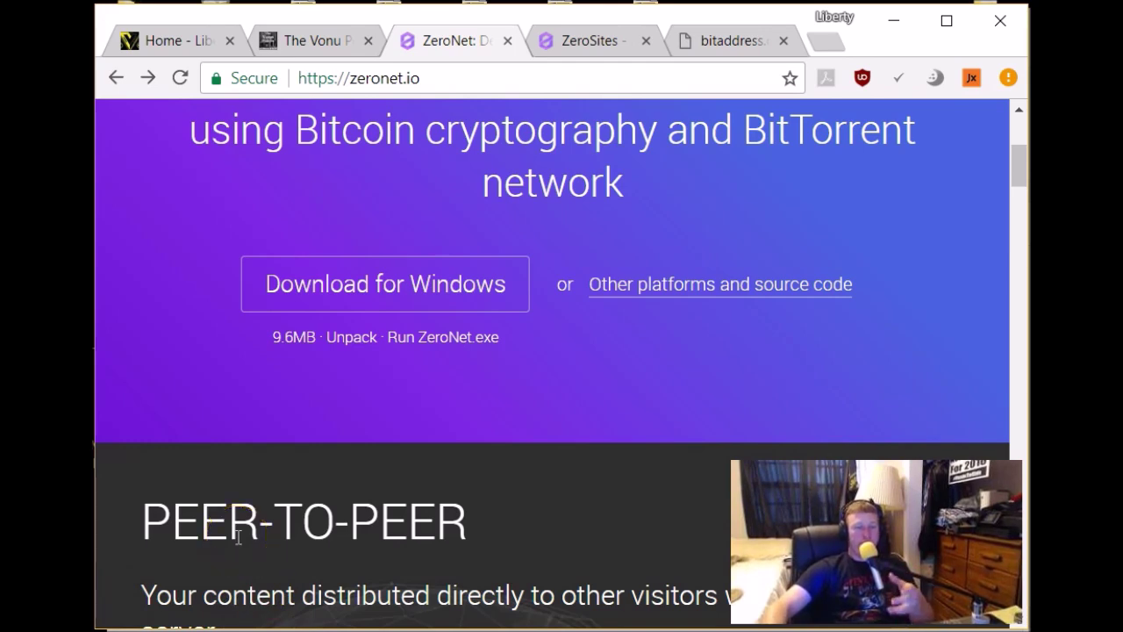
Switch to File Explorer and go up to the ZeroNet-win-dist folder to view its program files
{"action": "left_click", "coordinate": [659, 414]}
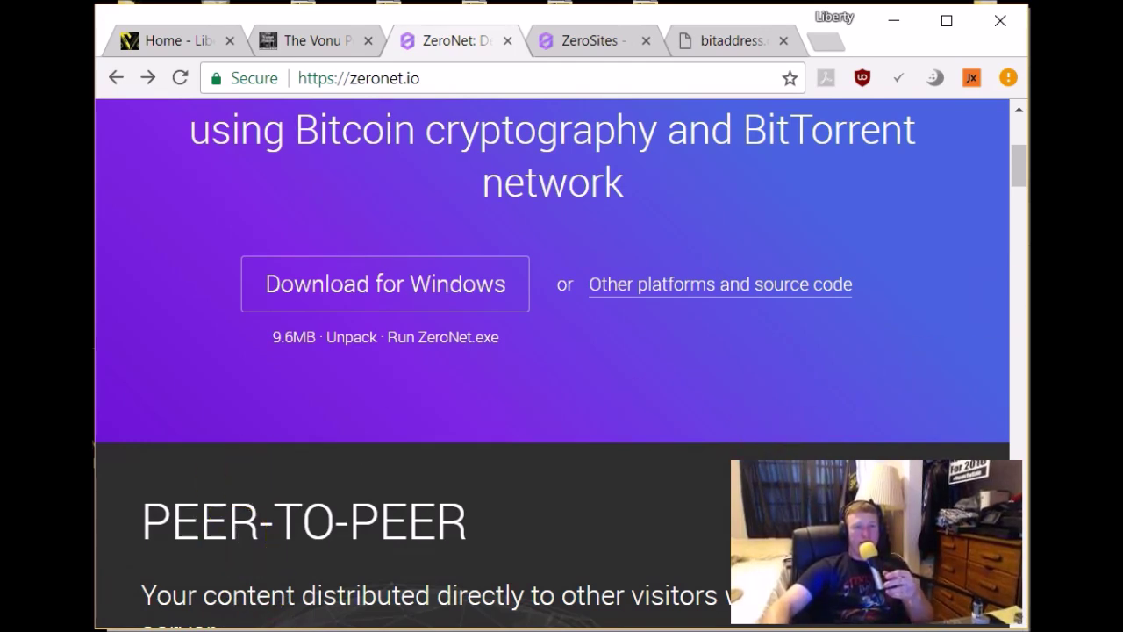
{"action": "key", "text": "alt+Tab"}
{"action": "left_click", "coordinate": [336, 193]}
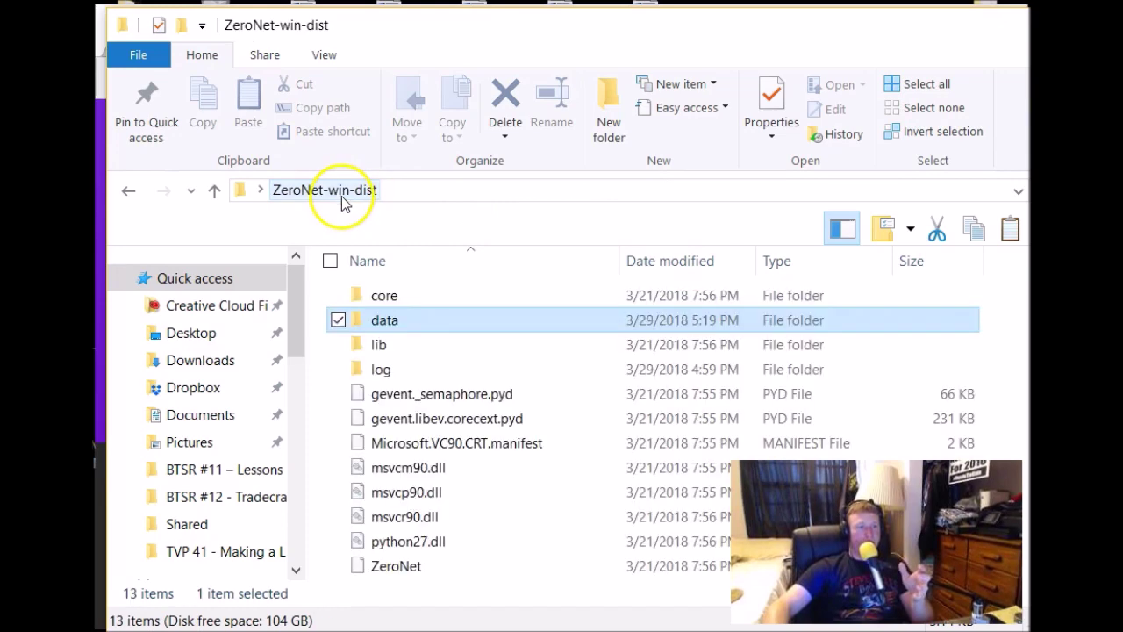
{"action": "scroll", "coordinate": [431, 330], "scroll_direction": "down", "scroll_amount": 1}
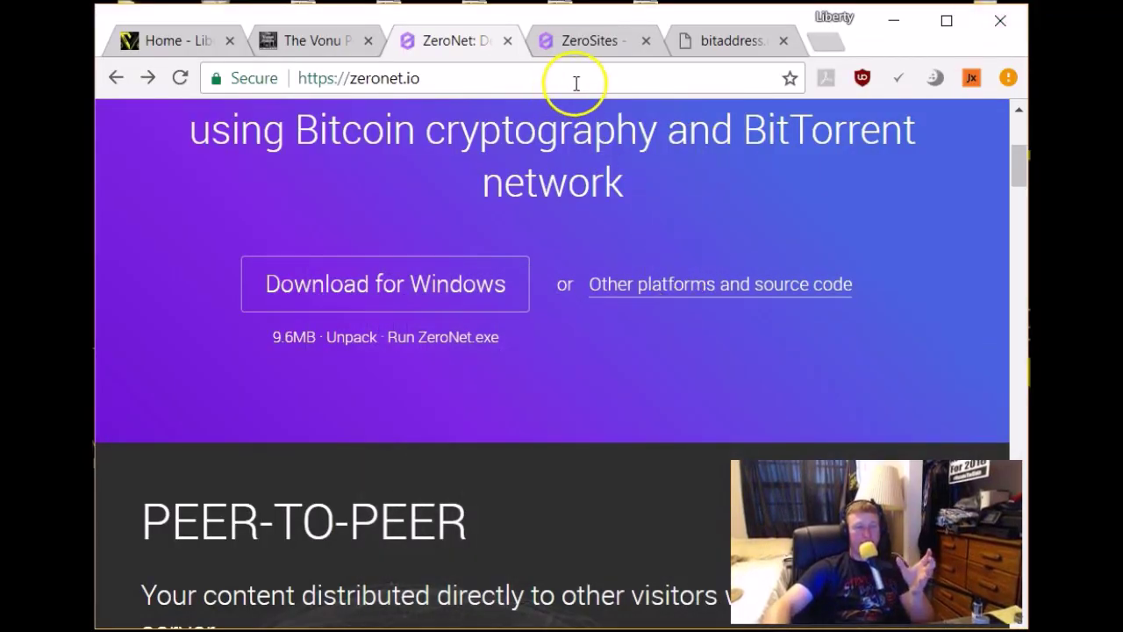
Back in Chrome, review the ZeroSites submission form, the BitAddress wallet generator and the zeronet.io homepage as a recap
{"action": "left_click", "coordinate": [569, 48]}
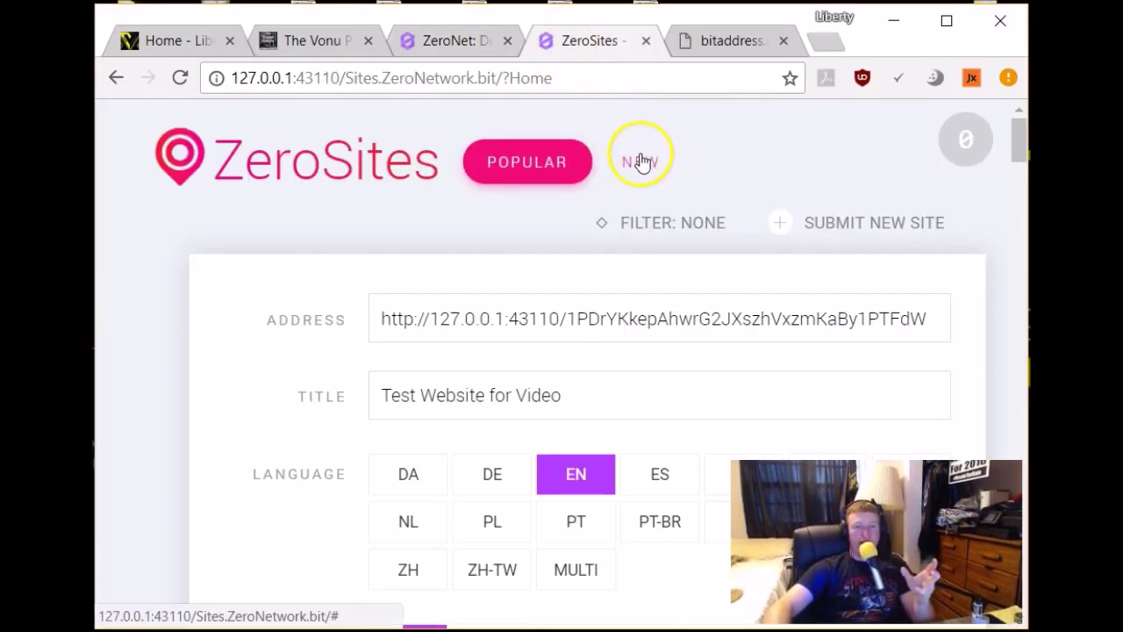
{"action": "left_click", "coordinate": [707, 42]}
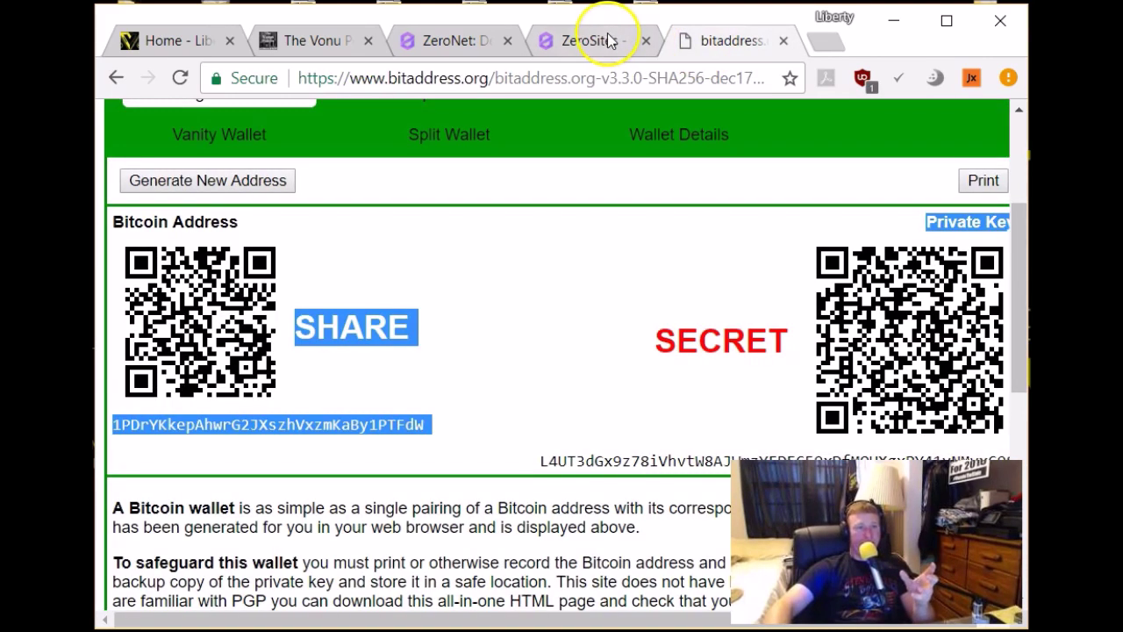
{"action": "left_click", "coordinate": [609, 40]}
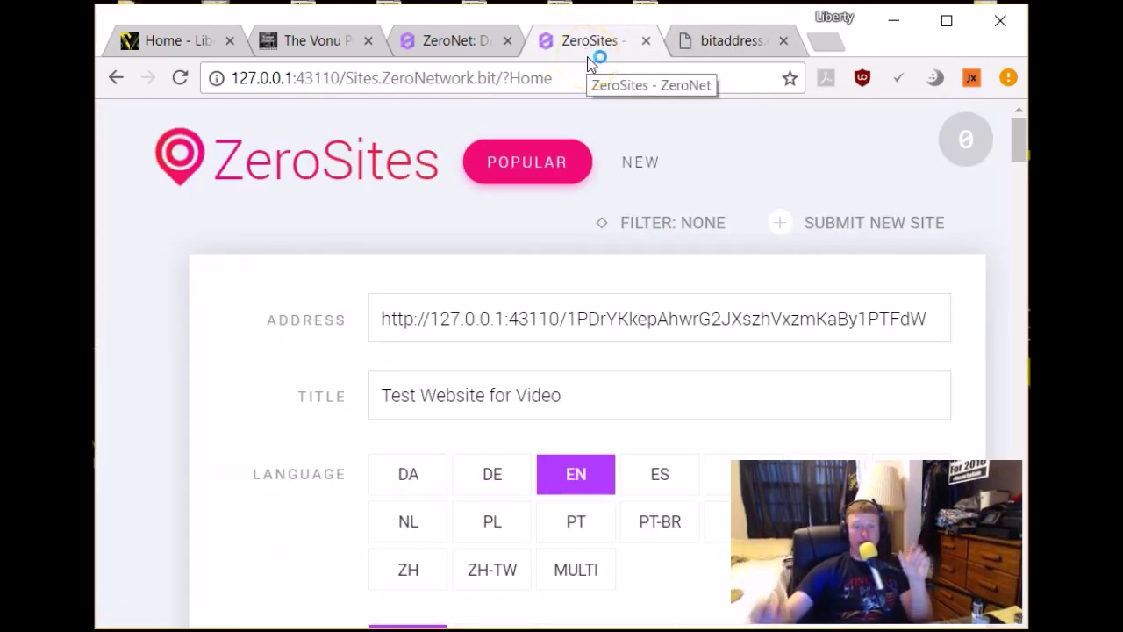
{"action": "left_click", "coordinate": [719, 43]}
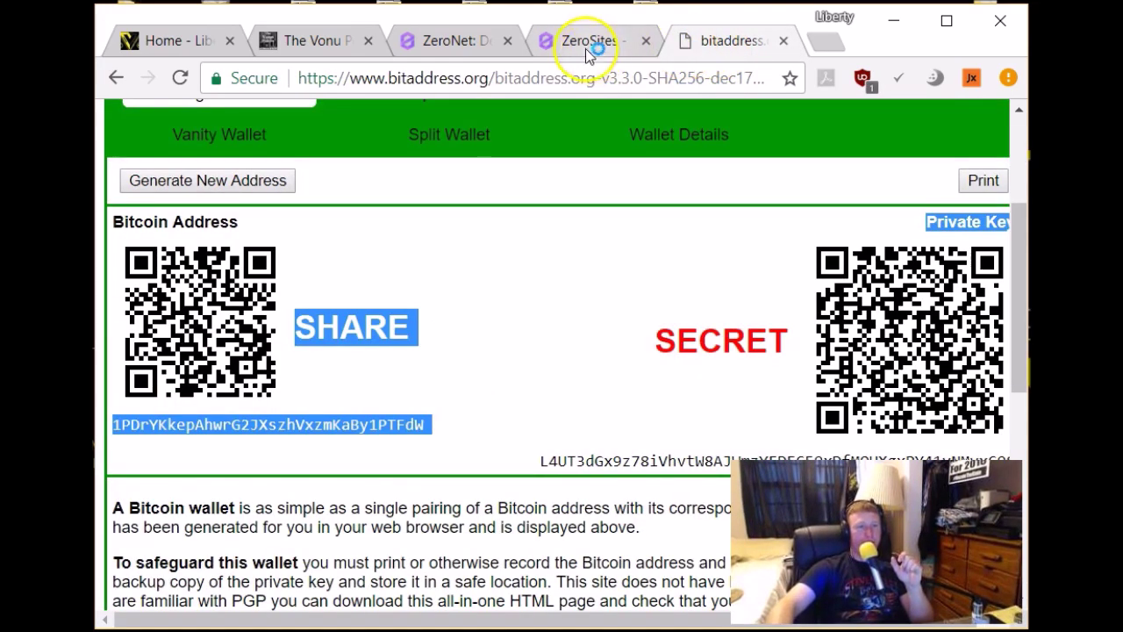
{"action": "left_click", "coordinate": [585, 48]}
{"action": "left_click", "coordinate": [425, 48]}
{"action": "scroll", "coordinate": [556, 130], "scroll_direction": "up", "scroll_amount": 2}
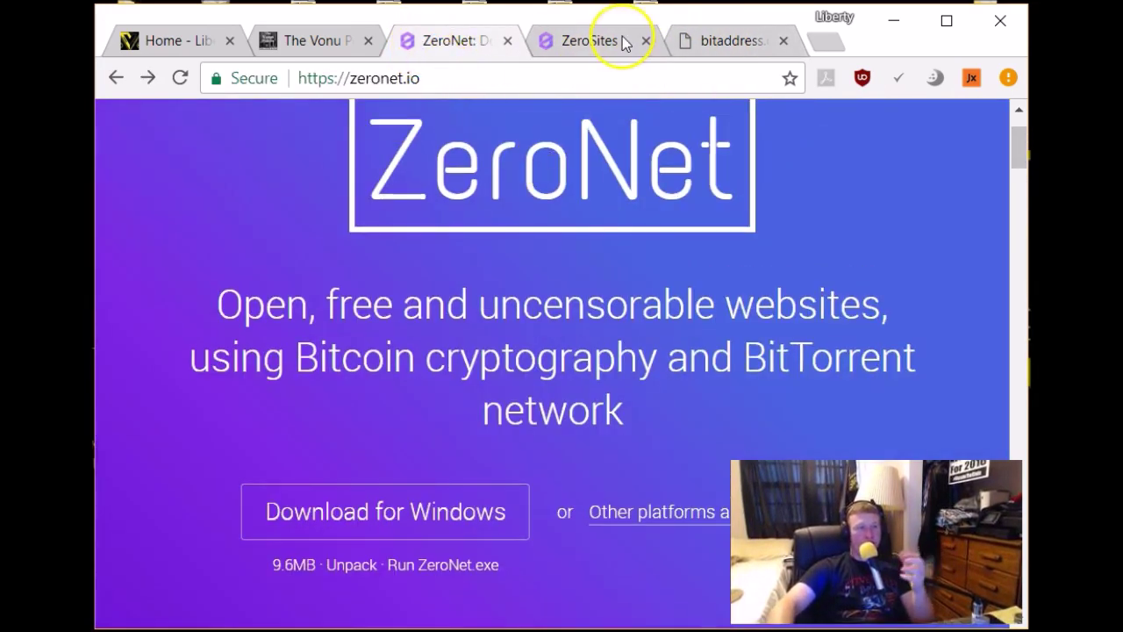
{"action": "left_click", "coordinate": [618, 48]}
{"action": "left_click", "coordinate": [694, 42]}
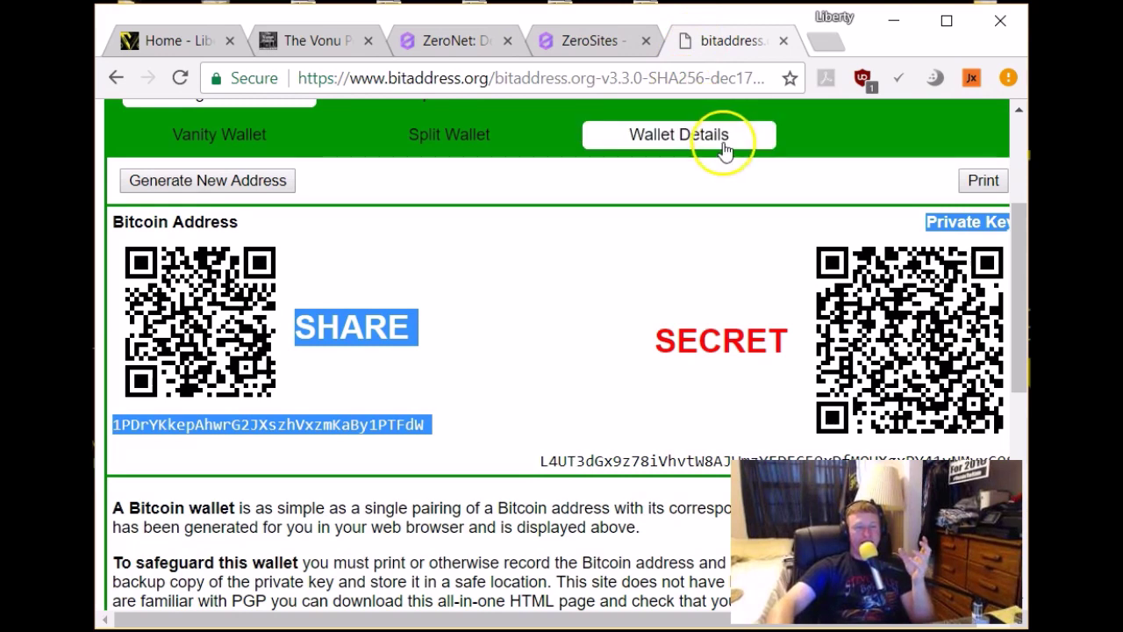
{"action": "scroll", "coordinate": [719, 215], "scroll_direction": "up", "scroll_amount": 2}
{"action": "scroll", "coordinate": [719, 215], "scroll_direction": "up", "scroll_amount": 1}
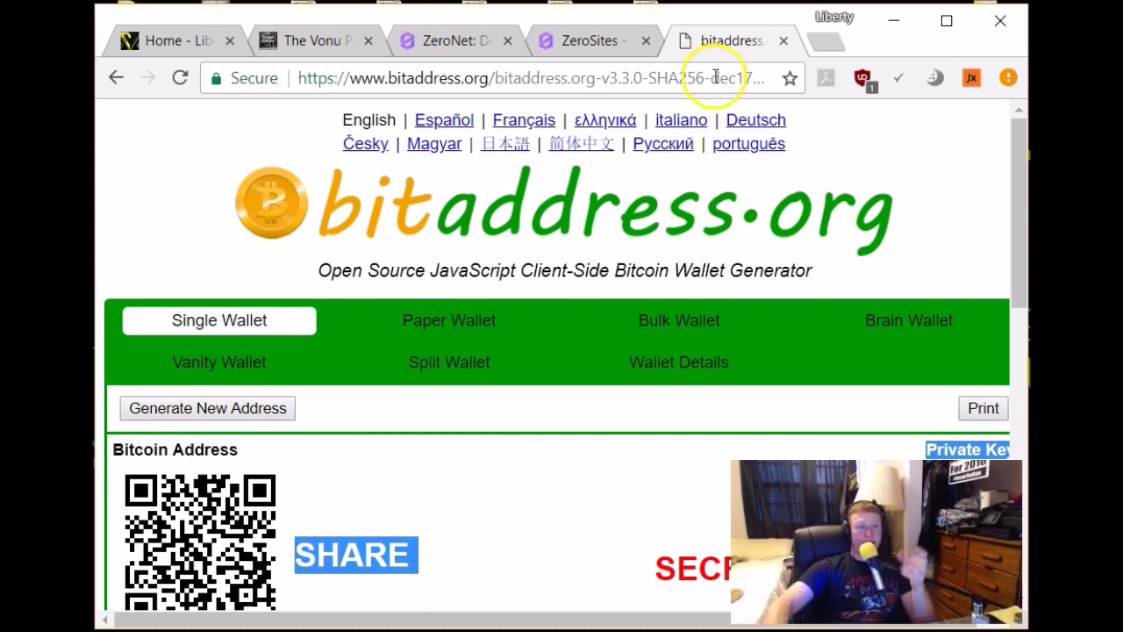
{"action": "left_click", "coordinate": [549, 42]}
{"action": "left_click", "coordinate": [424, 46]}
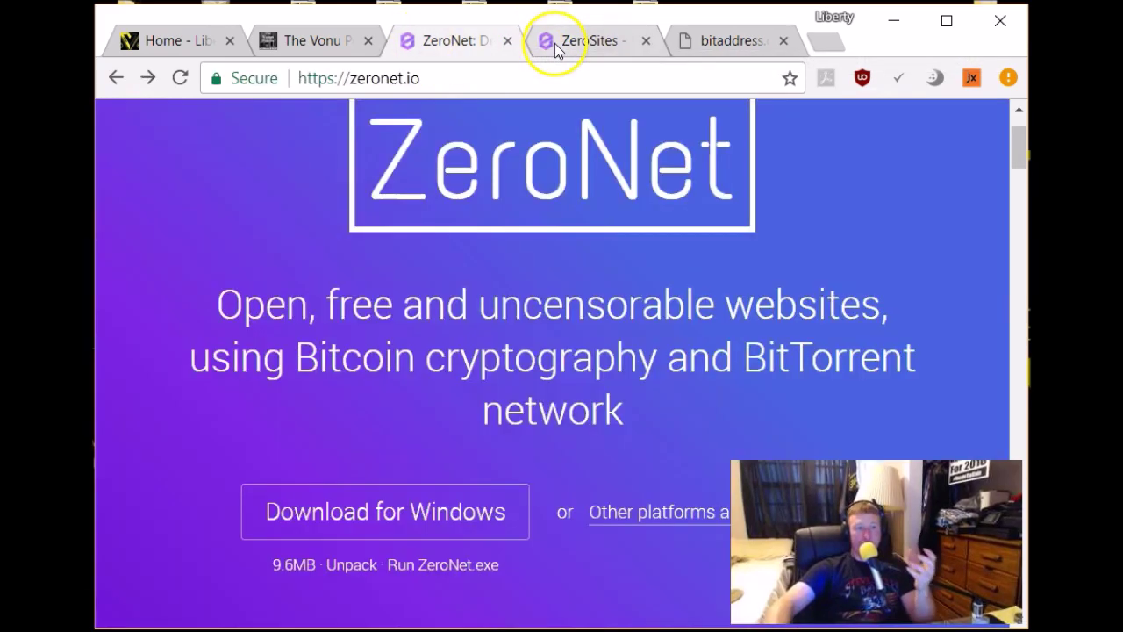
{"action": "left_click", "coordinate": [556, 43]}
{"action": "left_click", "coordinate": [457, 42]}
{"action": "left_click", "coordinate": [566, 43]}
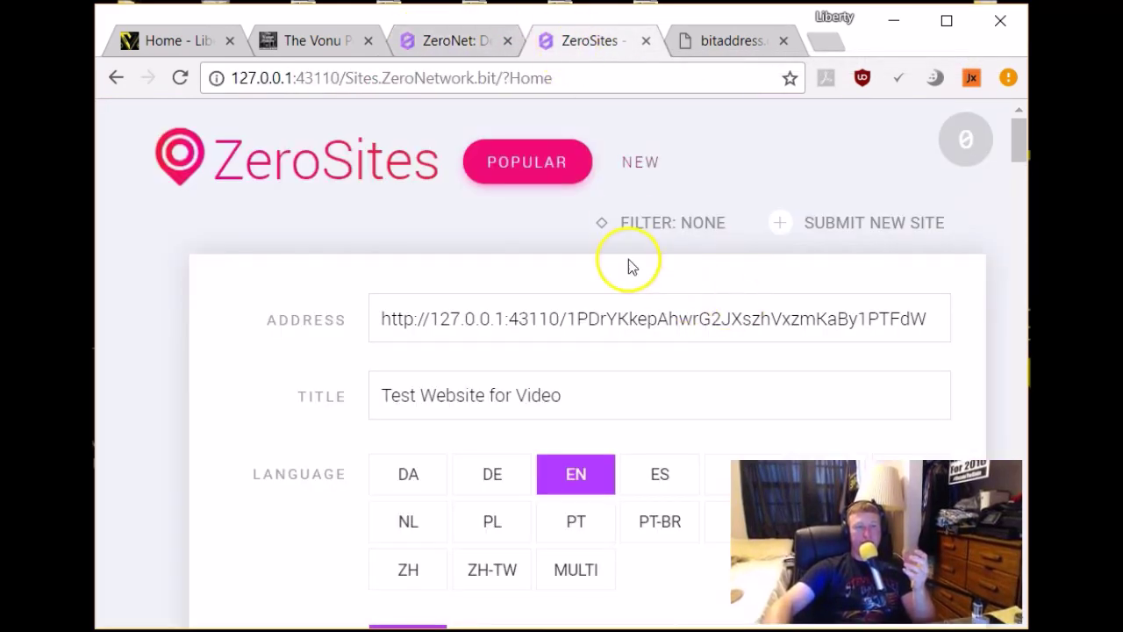
{"action": "left_click", "coordinate": [446, 44]}
{"action": "left_click", "coordinate": [546, 44]}
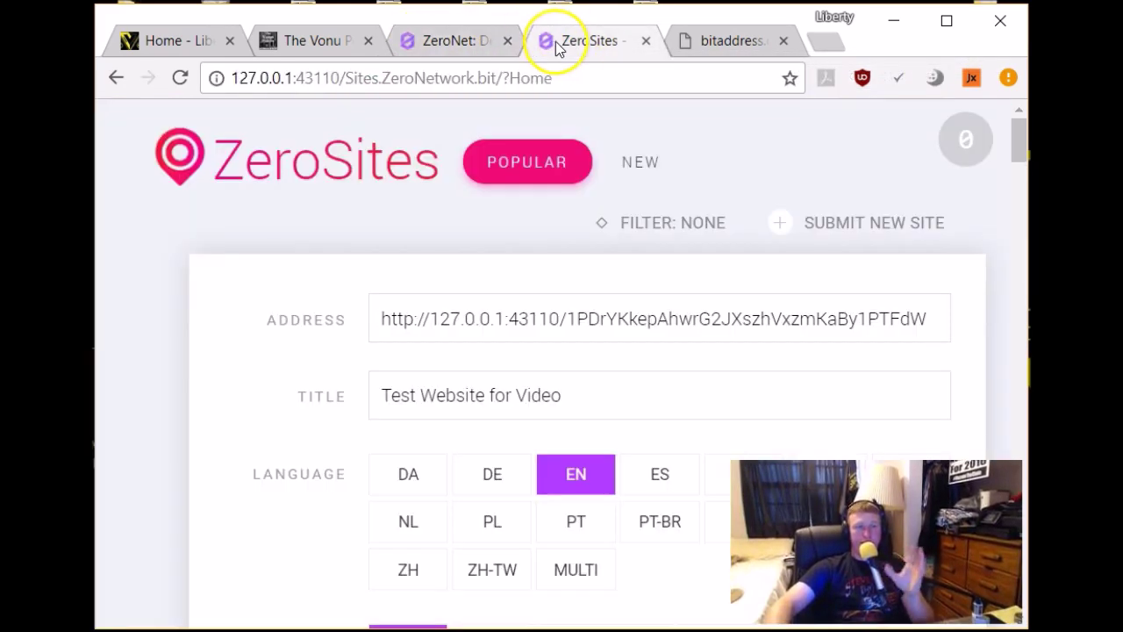
{"action": "left_click", "coordinate": [459, 42]}
{"action": "left_click", "coordinate": [602, 46]}
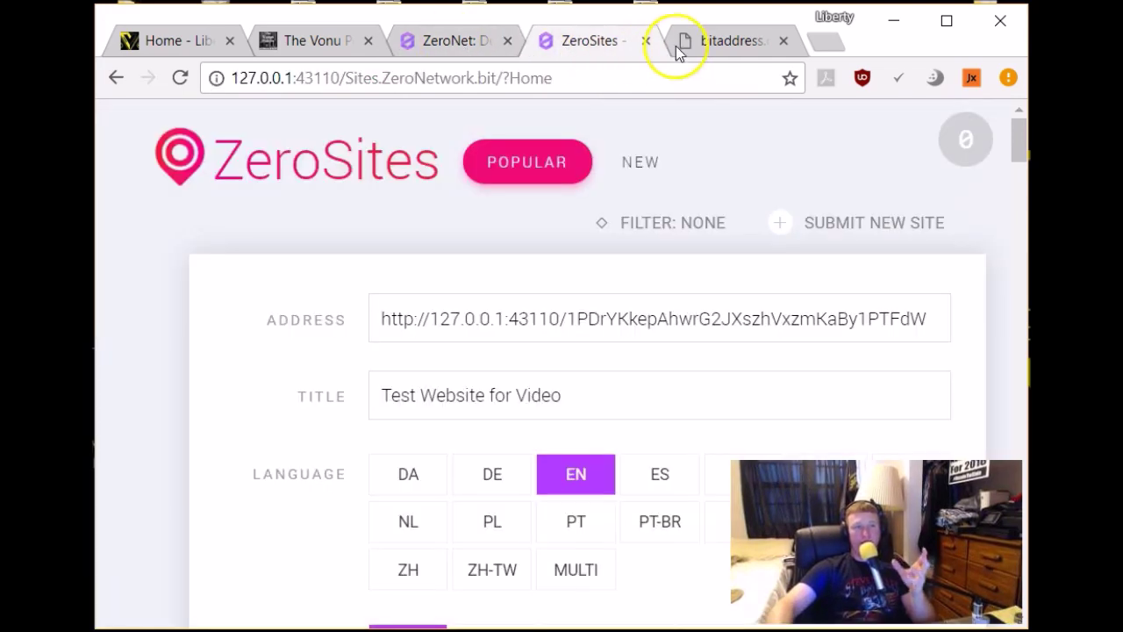
{"action": "left_click", "coordinate": [677, 44]}
{"action": "left_click", "coordinate": [609, 43]}
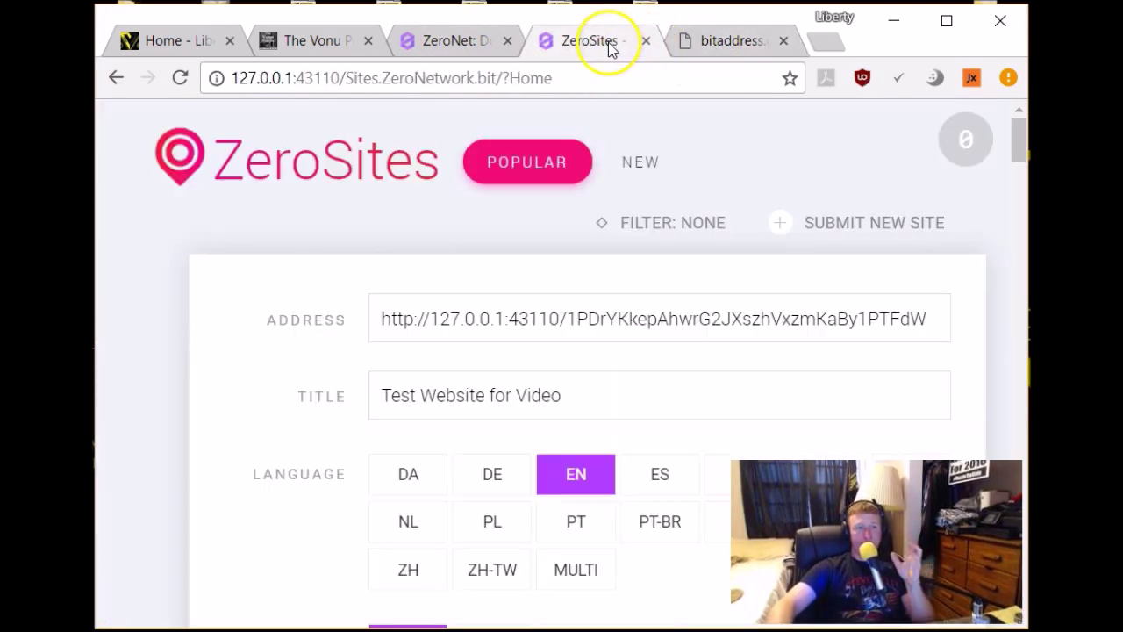
{"action": "left_click", "coordinate": [464, 39]}
{"action": "left_click", "coordinate": [564, 48]}
{"action": "left_click", "coordinate": [466, 46]}
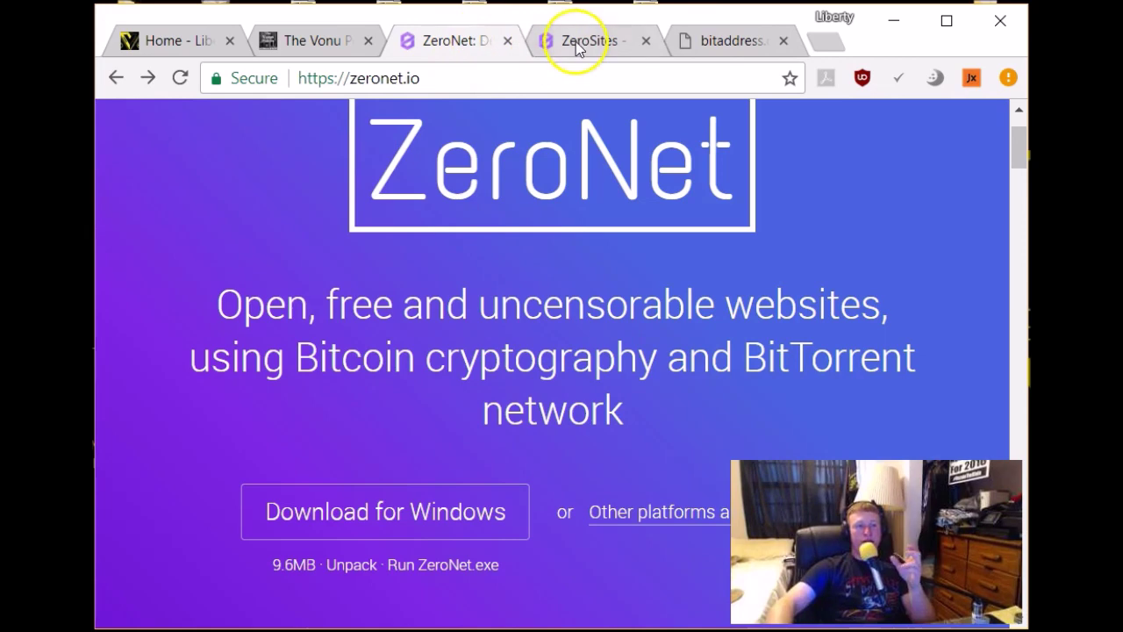
{"action": "left_click", "coordinate": [575, 43]}
{"action": "left_click", "coordinate": [694, 44]}
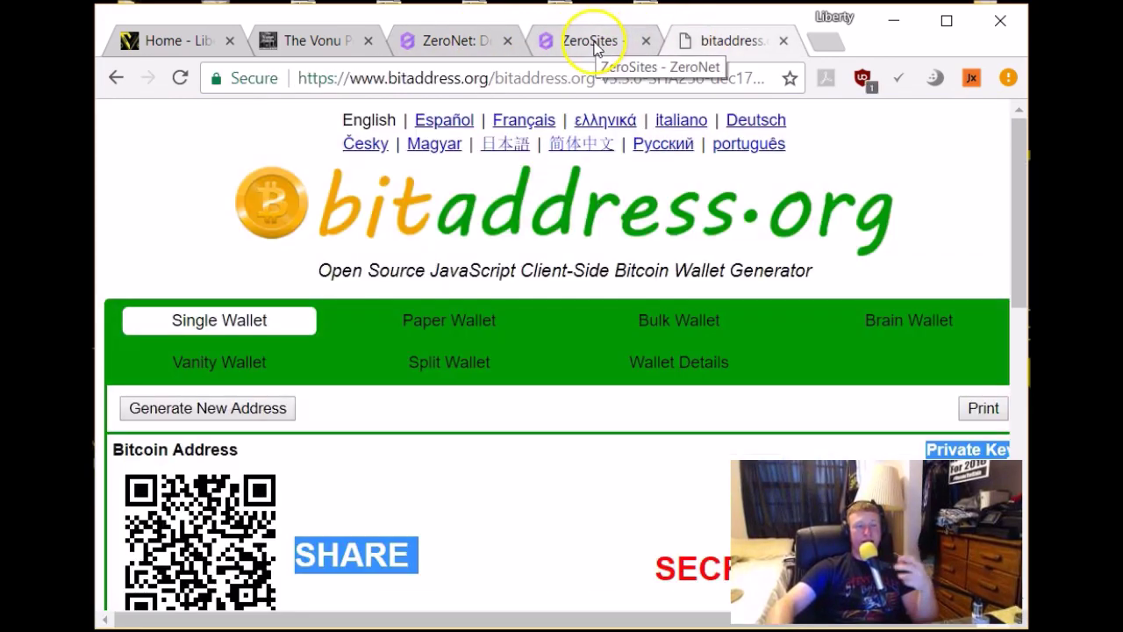
{"action": "left_click", "coordinate": [594, 44]}
{"action": "left_click", "coordinate": [491, 40]}
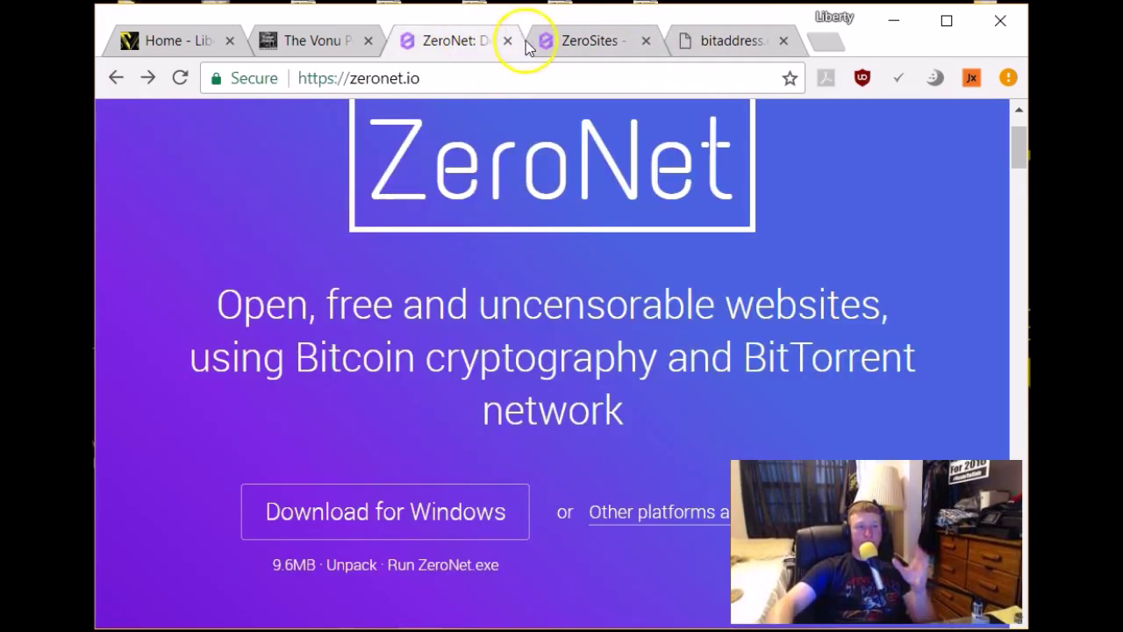
{"action": "left_click", "coordinate": [574, 41]}
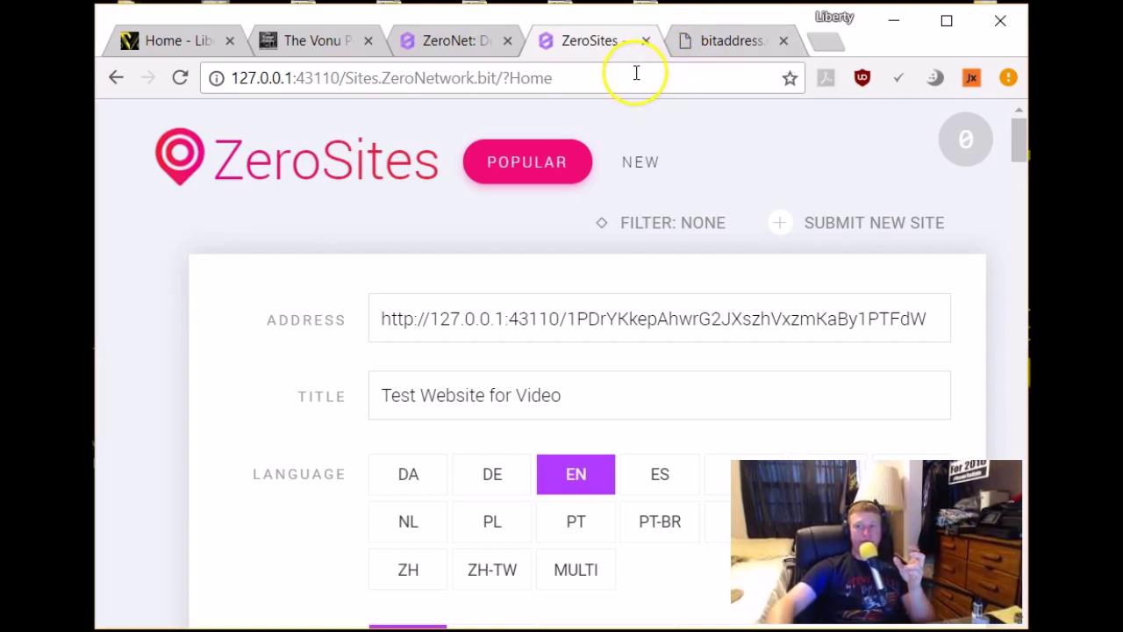
{"action": "left_click", "coordinate": [478, 40]}
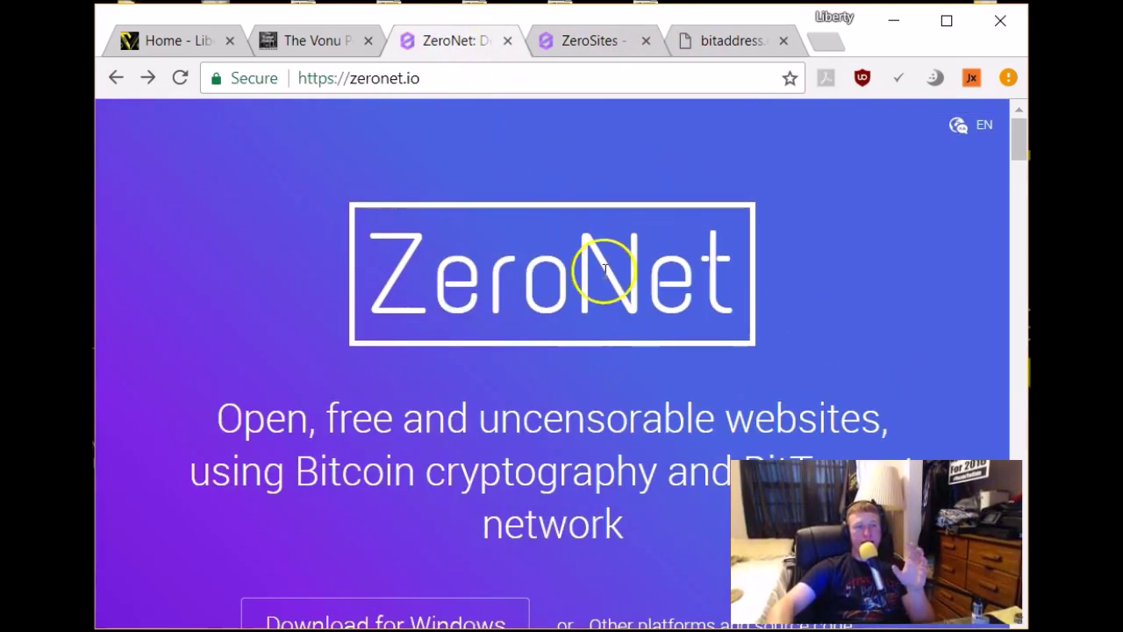
{"action": "scroll", "coordinate": [544, 351], "scroll_direction": "down", "scroll_amount": 2}
Revisit the ZeroSites submission form and the bitaddress.org wallet generator, and close the bitaddress.org page
{"action": "left_click", "coordinate": [577, 42]}
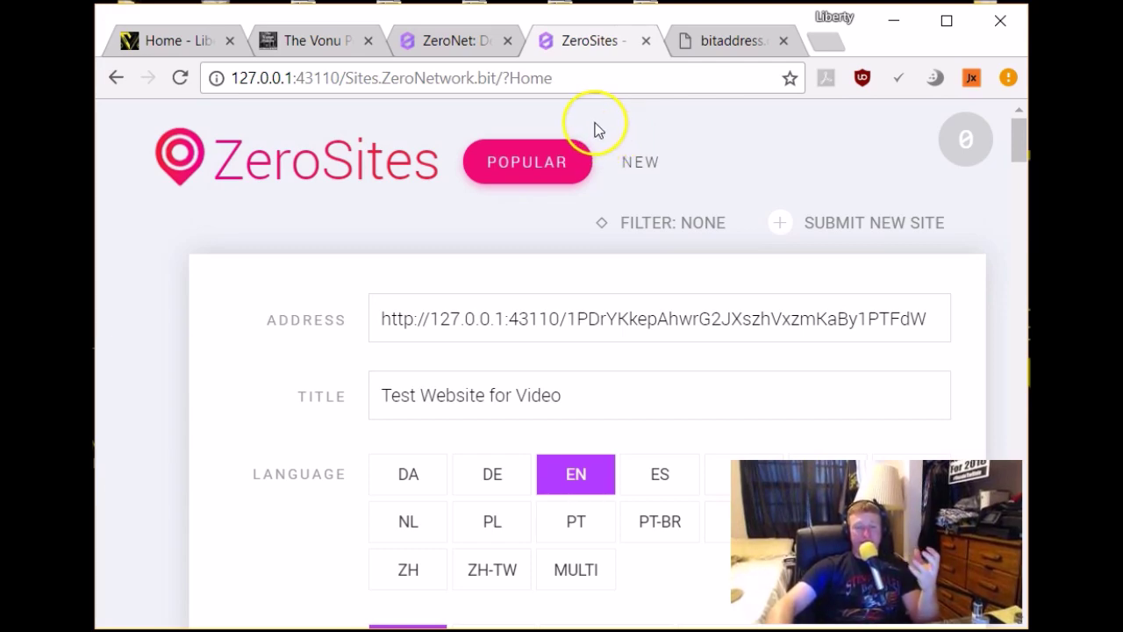
{"action": "left_click", "coordinate": [715, 41]}
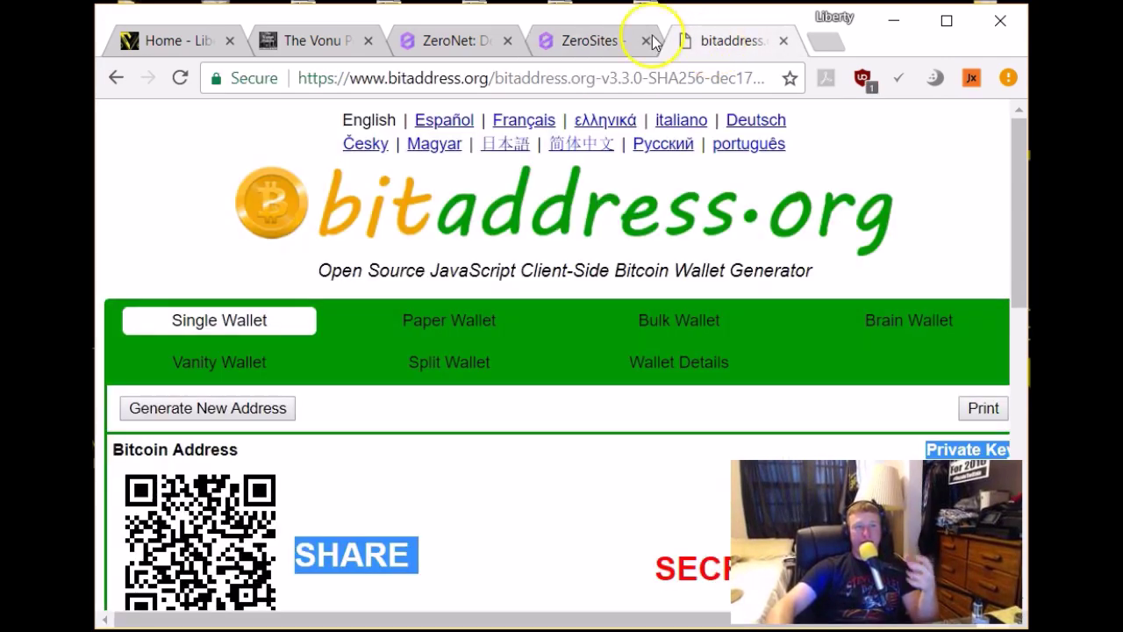
{"action": "left_click", "coordinate": [579, 40]}
{"action": "left_click", "coordinate": [717, 49]}
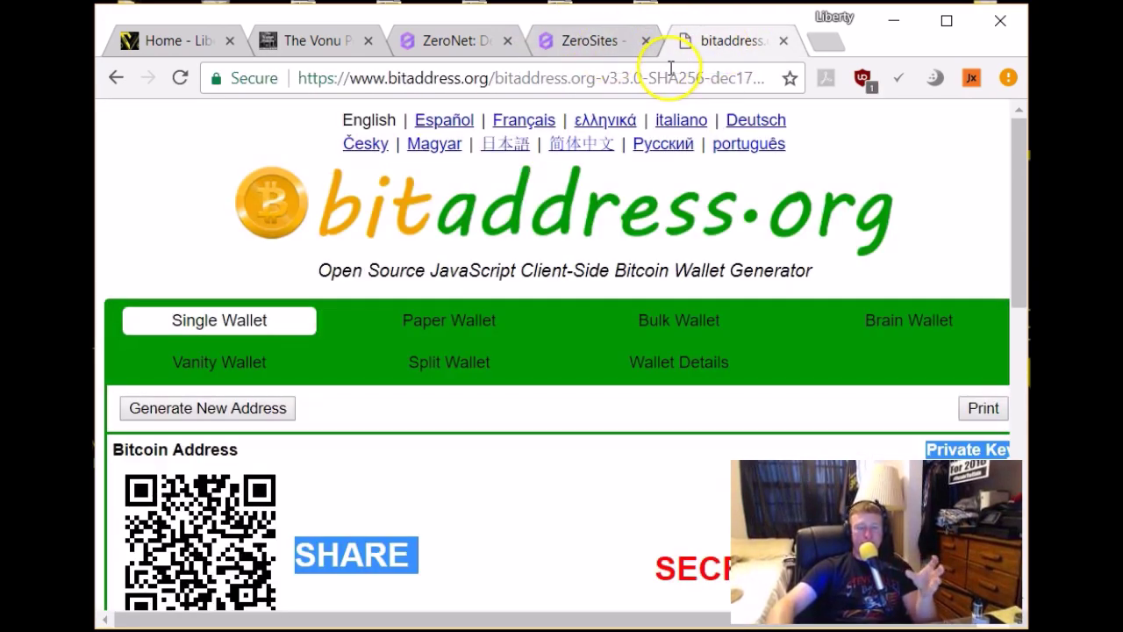
{"action": "left_click", "coordinate": [784, 40]}
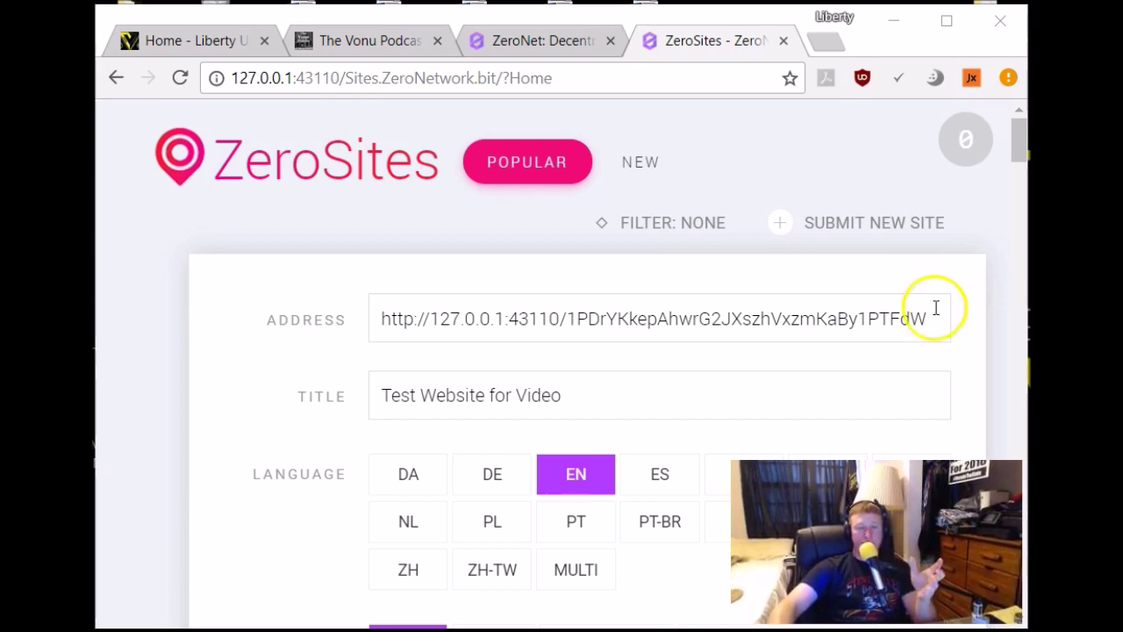
Examine the libertyunderattack.com home page with its recent posts and the vonupodcast.com home page with its latest episodes
{"action": "left_click", "coordinate": [344, 48]}
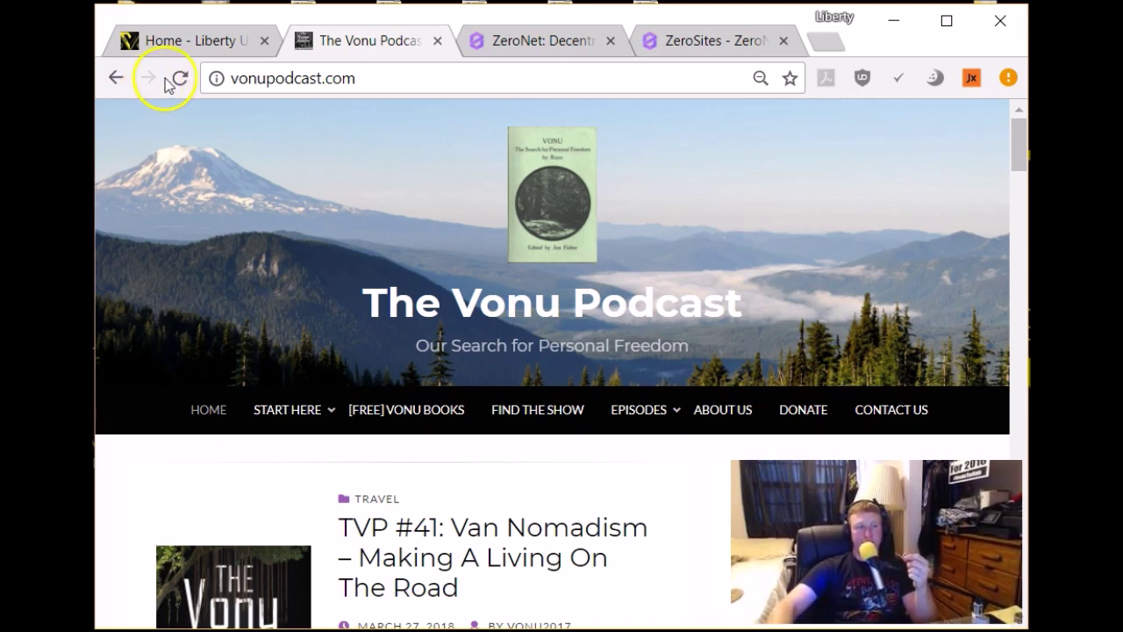
{"action": "left_click", "coordinate": [188, 40]}
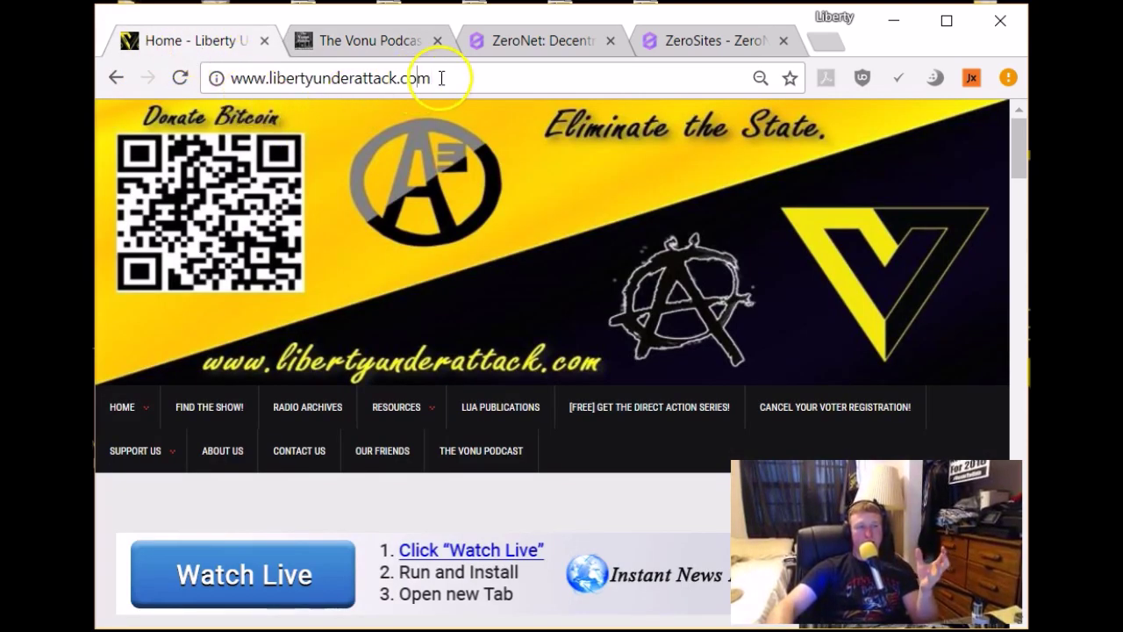
{"action": "left_click", "coordinate": [237, 78]}
{"action": "left_click", "coordinate": [242, 78]}
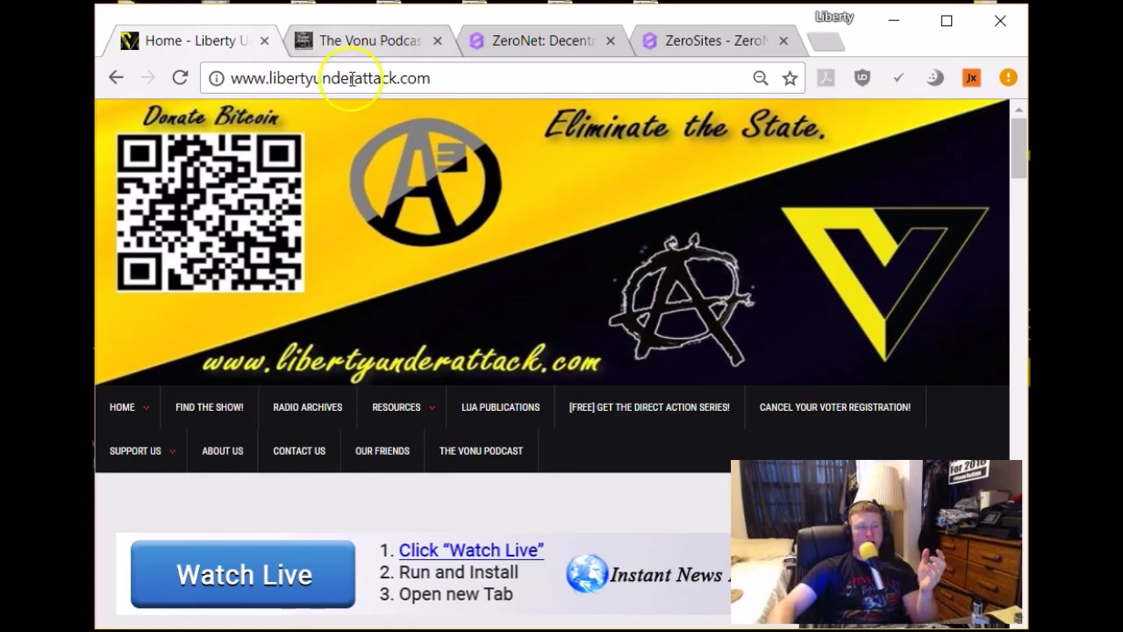
{"action": "scroll", "coordinate": [438, 359], "scroll_direction": "down", "scroll_amount": 10}
{"action": "scroll", "coordinate": [652, 406], "scroll_direction": "up", "scroll_amount": 3}
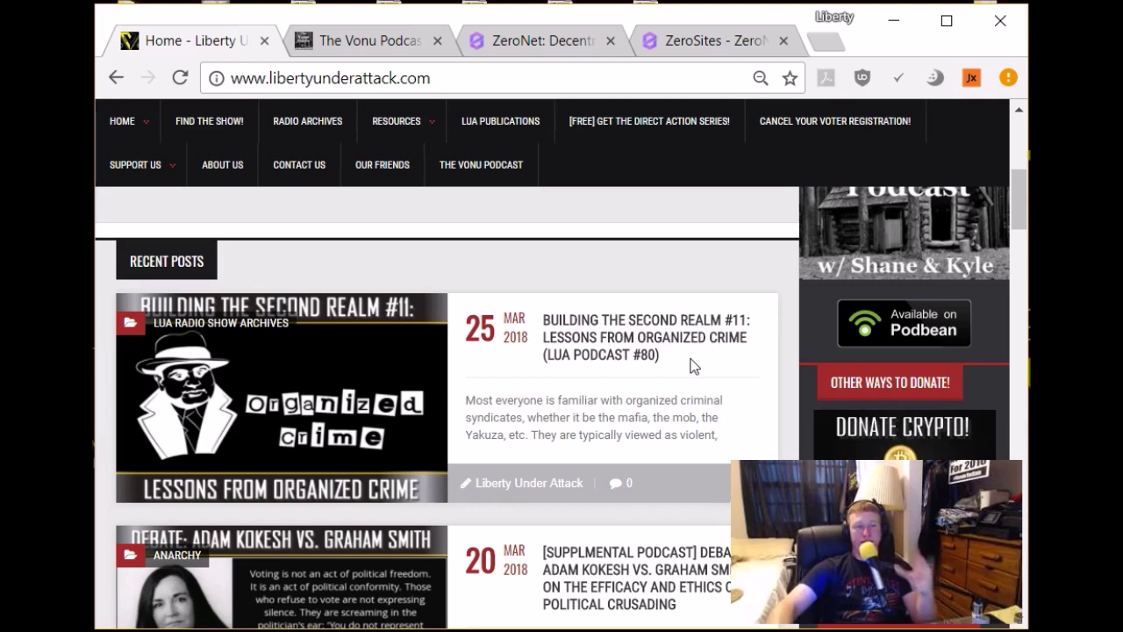
{"action": "left_click", "coordinate": [628, 349]}
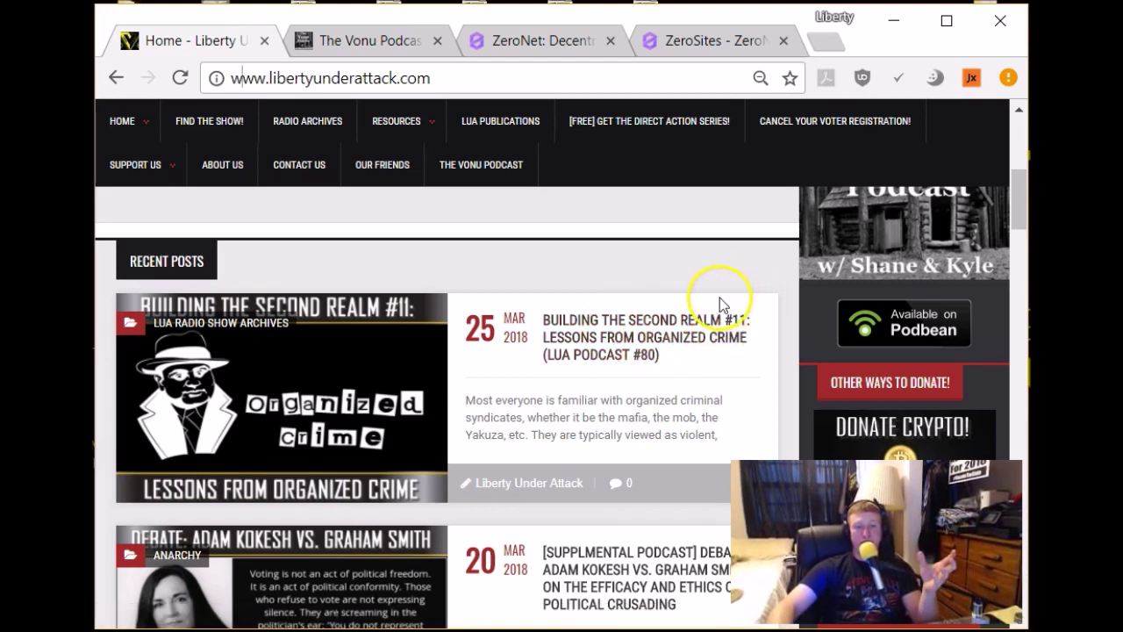
{"action": "left_click", "coordinate": [336, 42]}
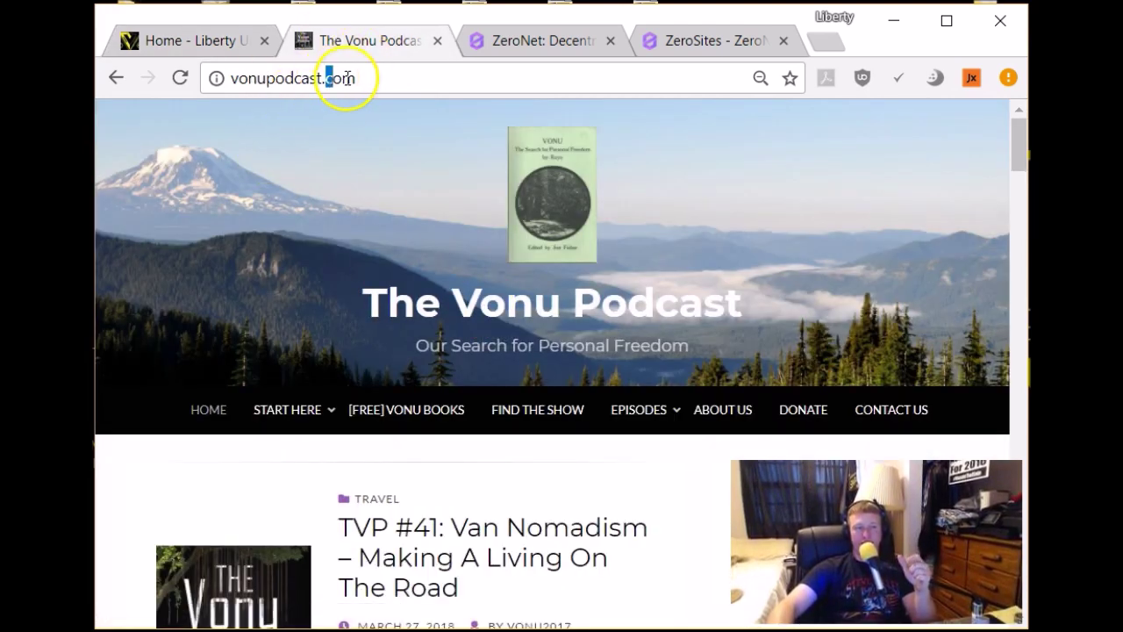
{"action": "scroll", "coordinate": [421, 289], "scroll_direction": "down", "scroll_amount": 3}
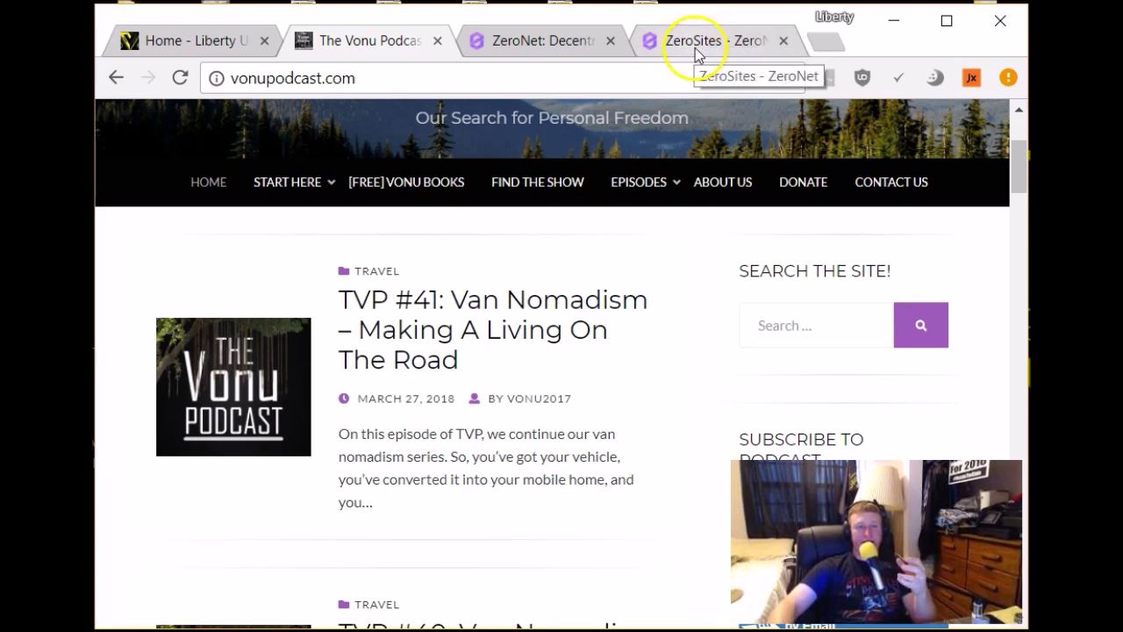
Look over the top of the zeronet.io homepage once more and return to the ZeroSites submission form
{"action": "left_click", "coordinate": [691, 51]}
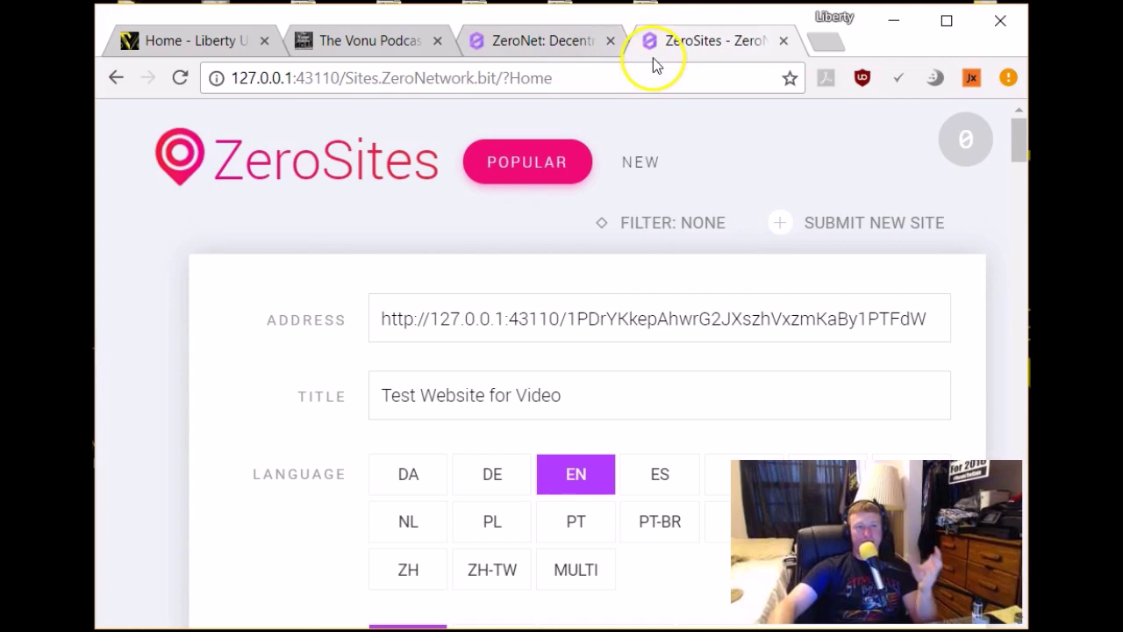
{"action": "left_click", "coordinate": [586, 53]}
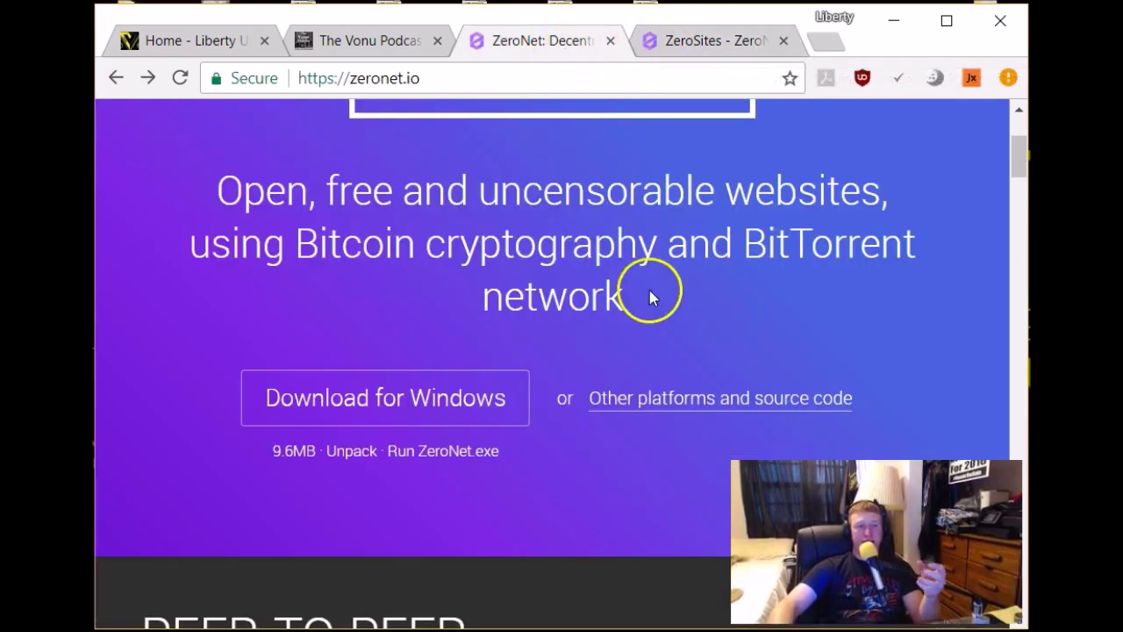
{"action": "scroll", "coordinate": [645, 298], "scroll_direction": "up", "scroll_amount": 3}
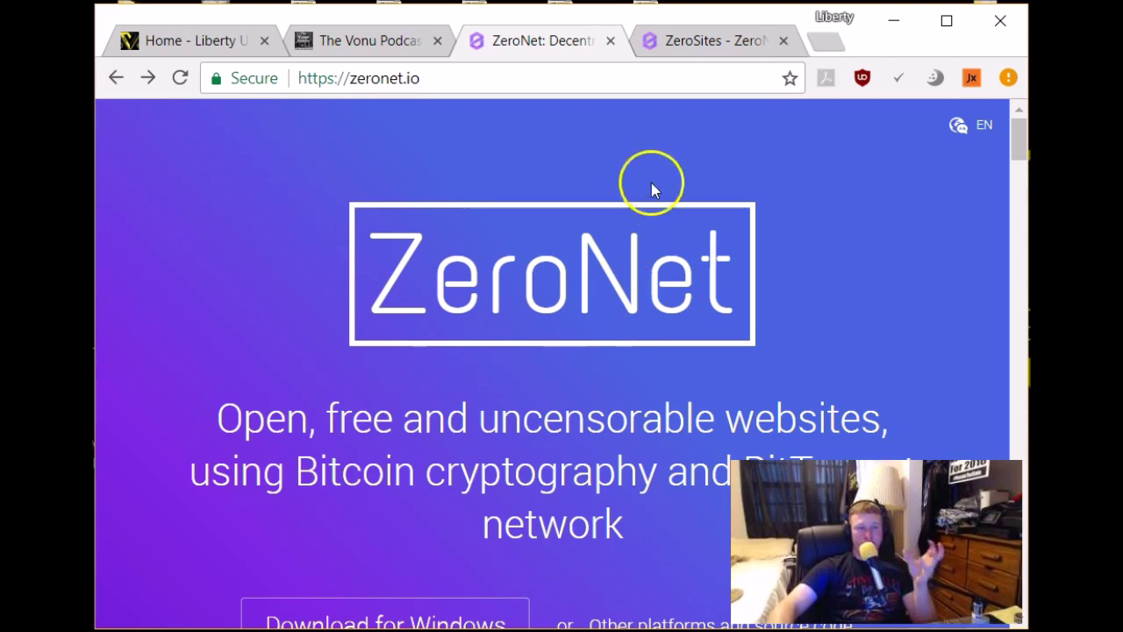
{"action": "left_click", "coordinate": [693, 42]}
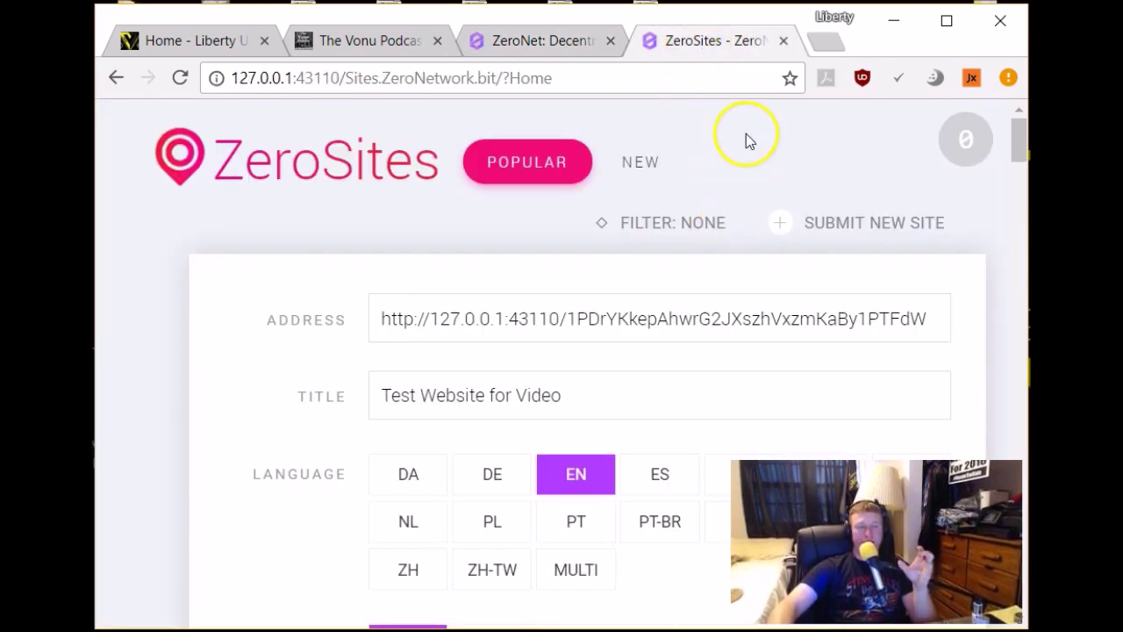